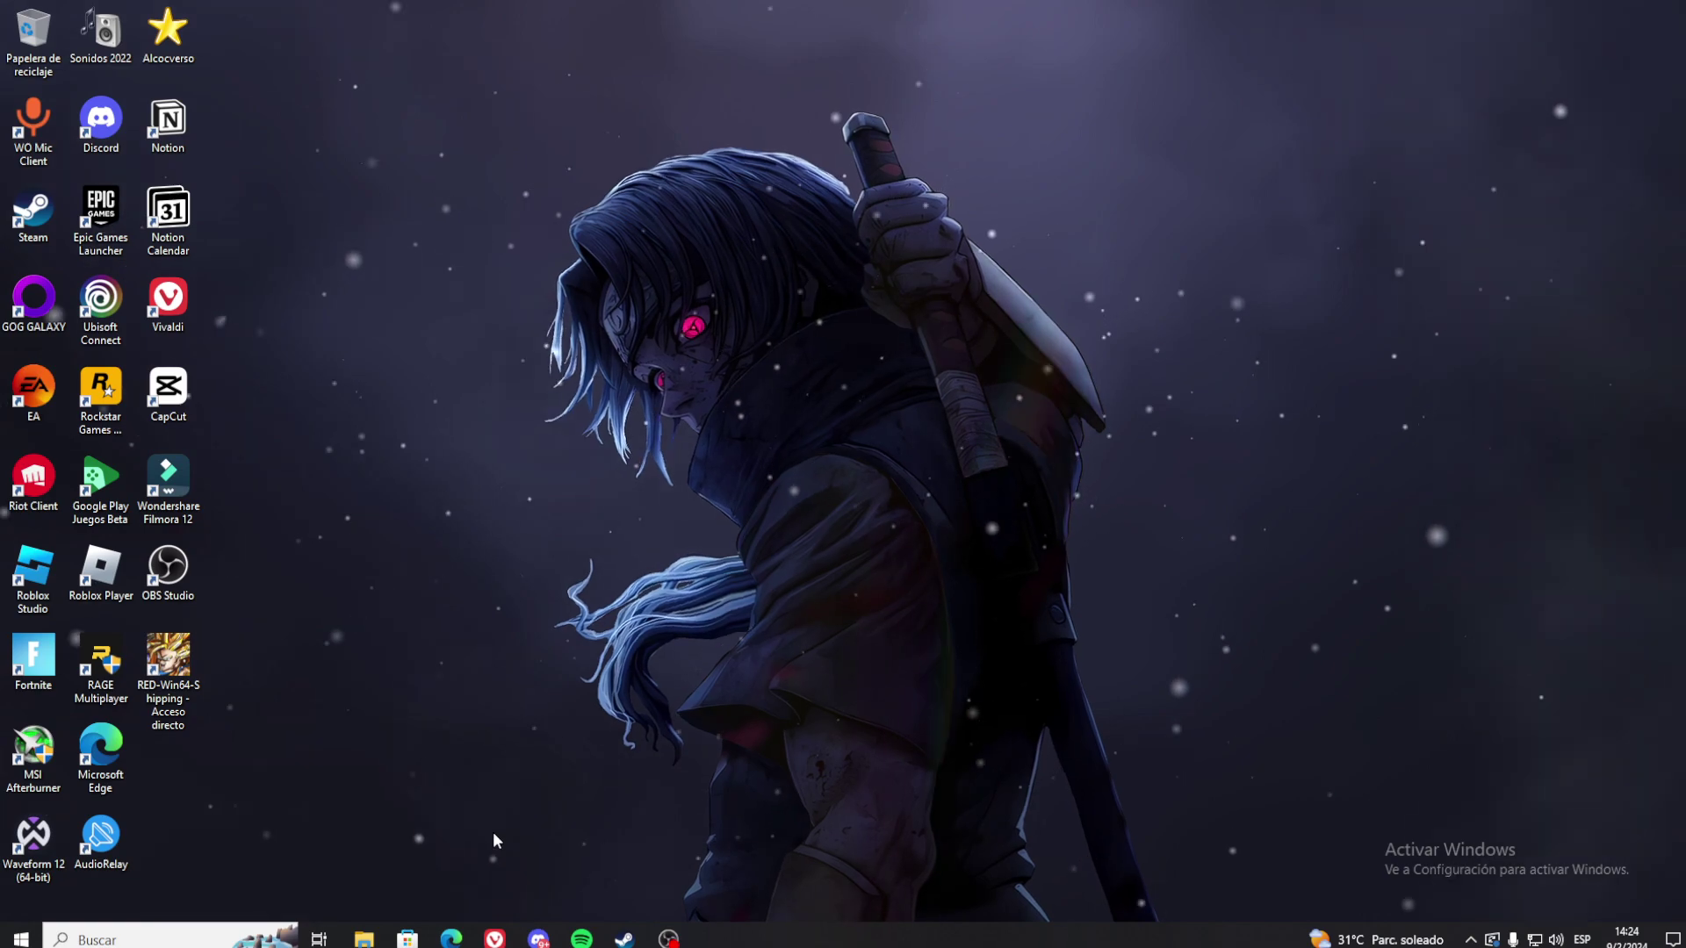
Step: Switch to Steam and open the local files folder of DRAGON BALL FighterZ
{"action": "left_click", "coordinate": [621, 936]}
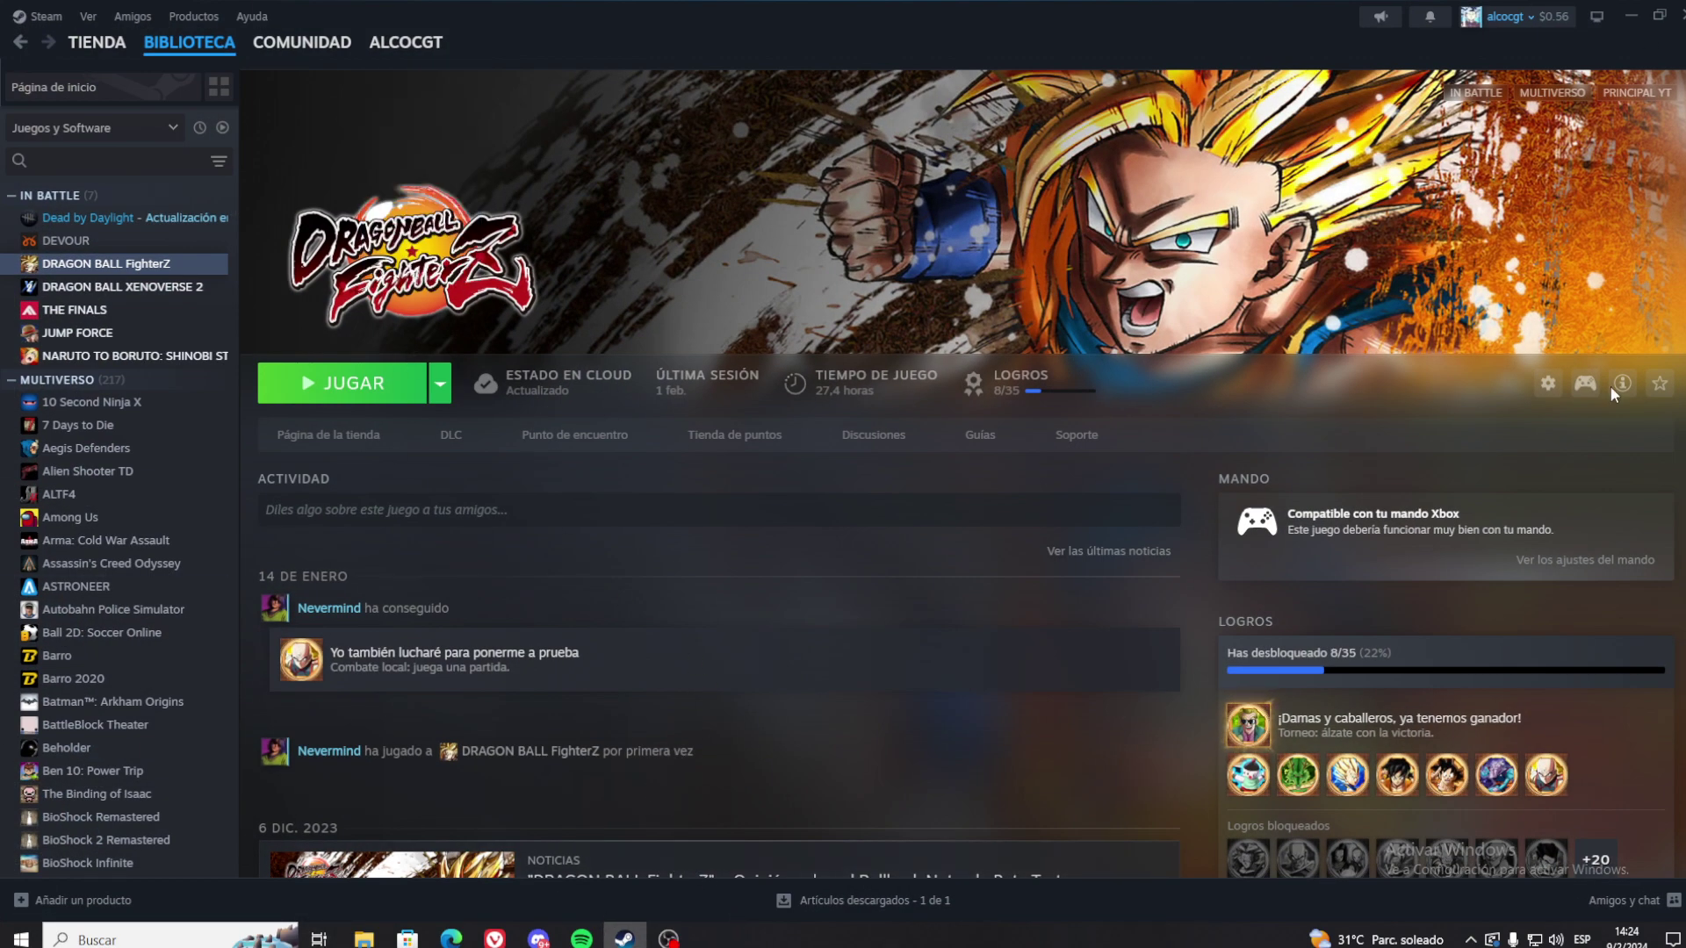
{"action": "left_click", "coordinate": [1538, 384]}
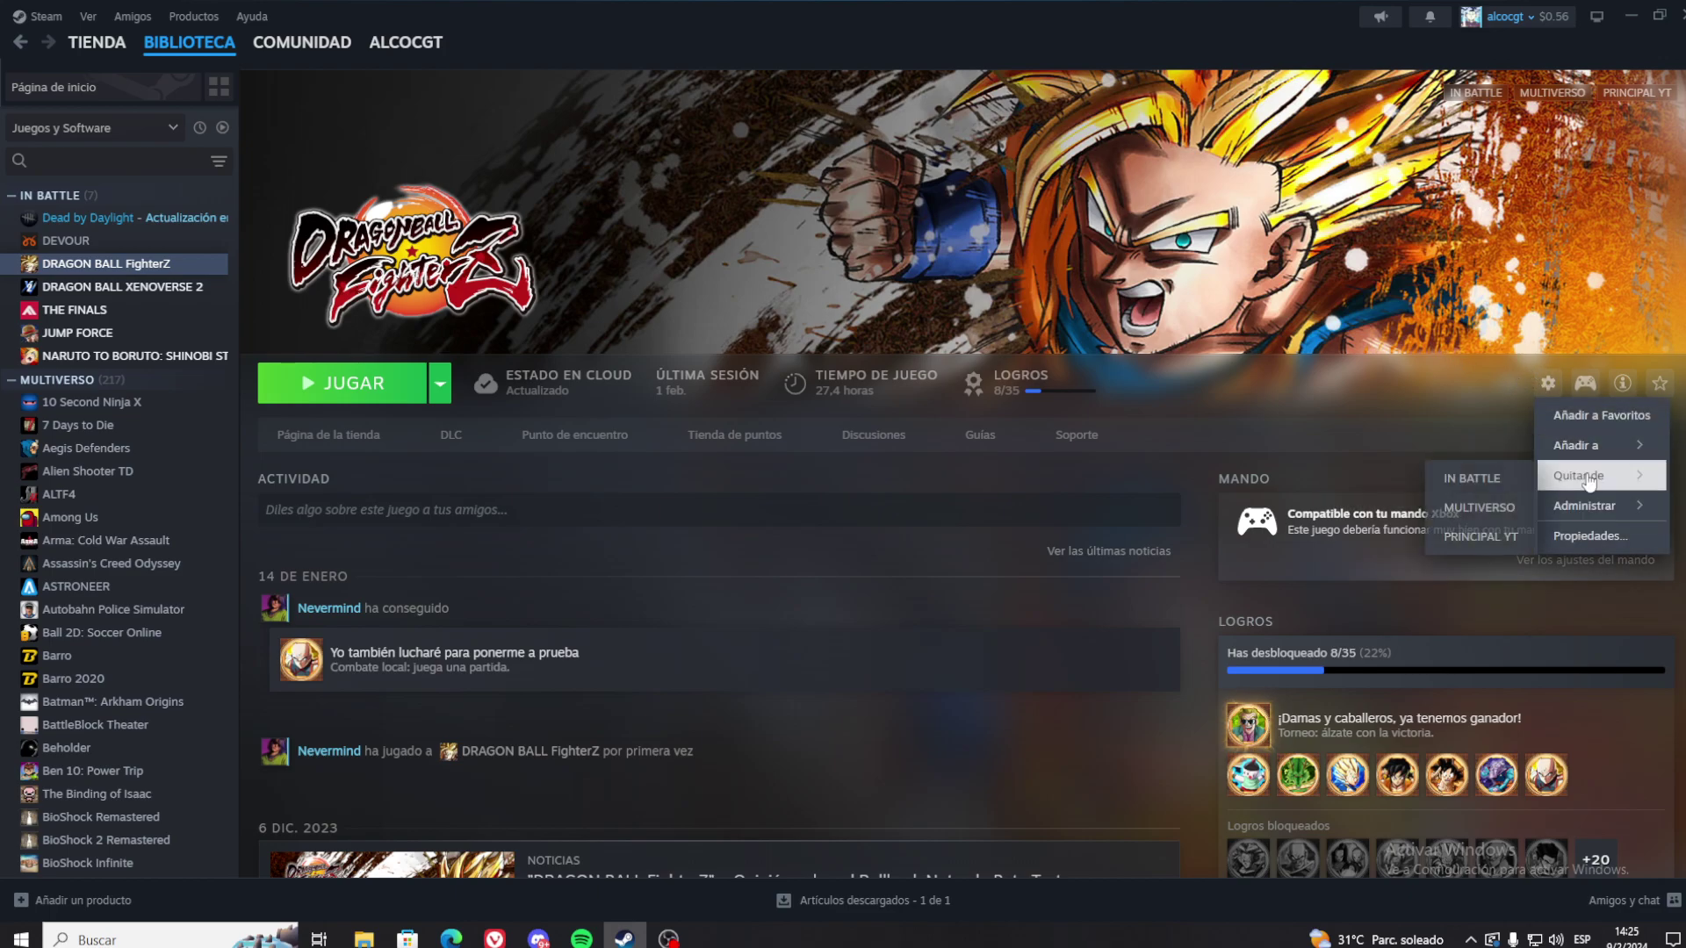
{"action": "mouse_move", "coordinate": [1588, 506]}
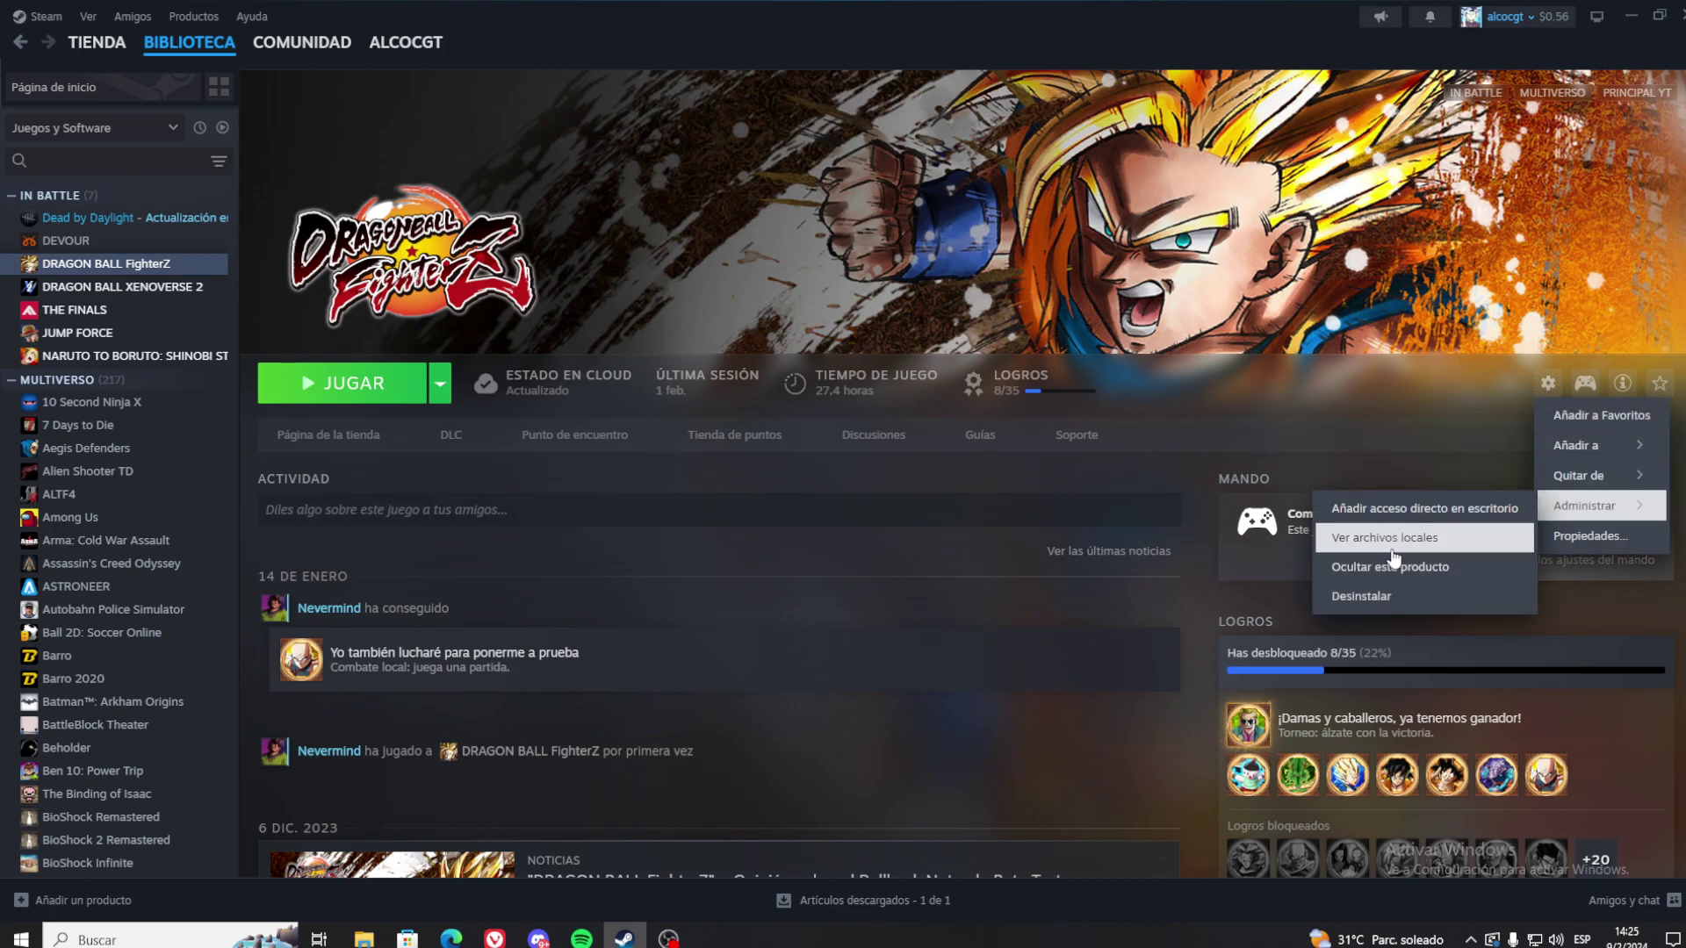
{"action": "left_click", "coordinate": [1396, 548]}
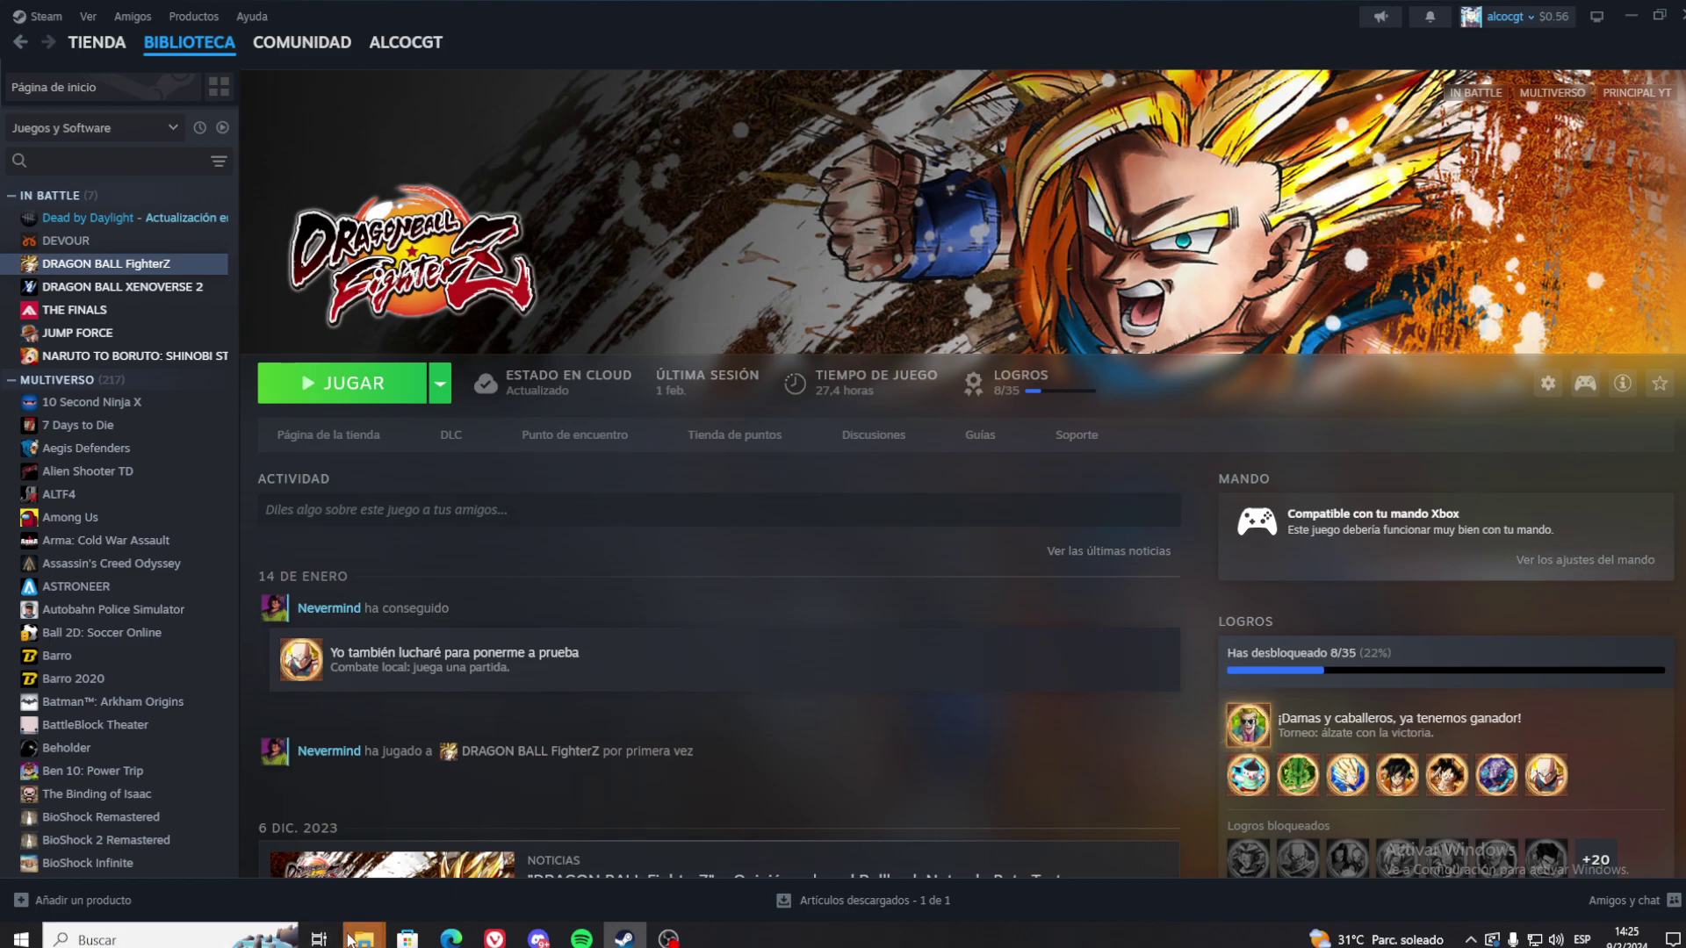
{"action": "mouse_move", "coordinate": [352, 939]}
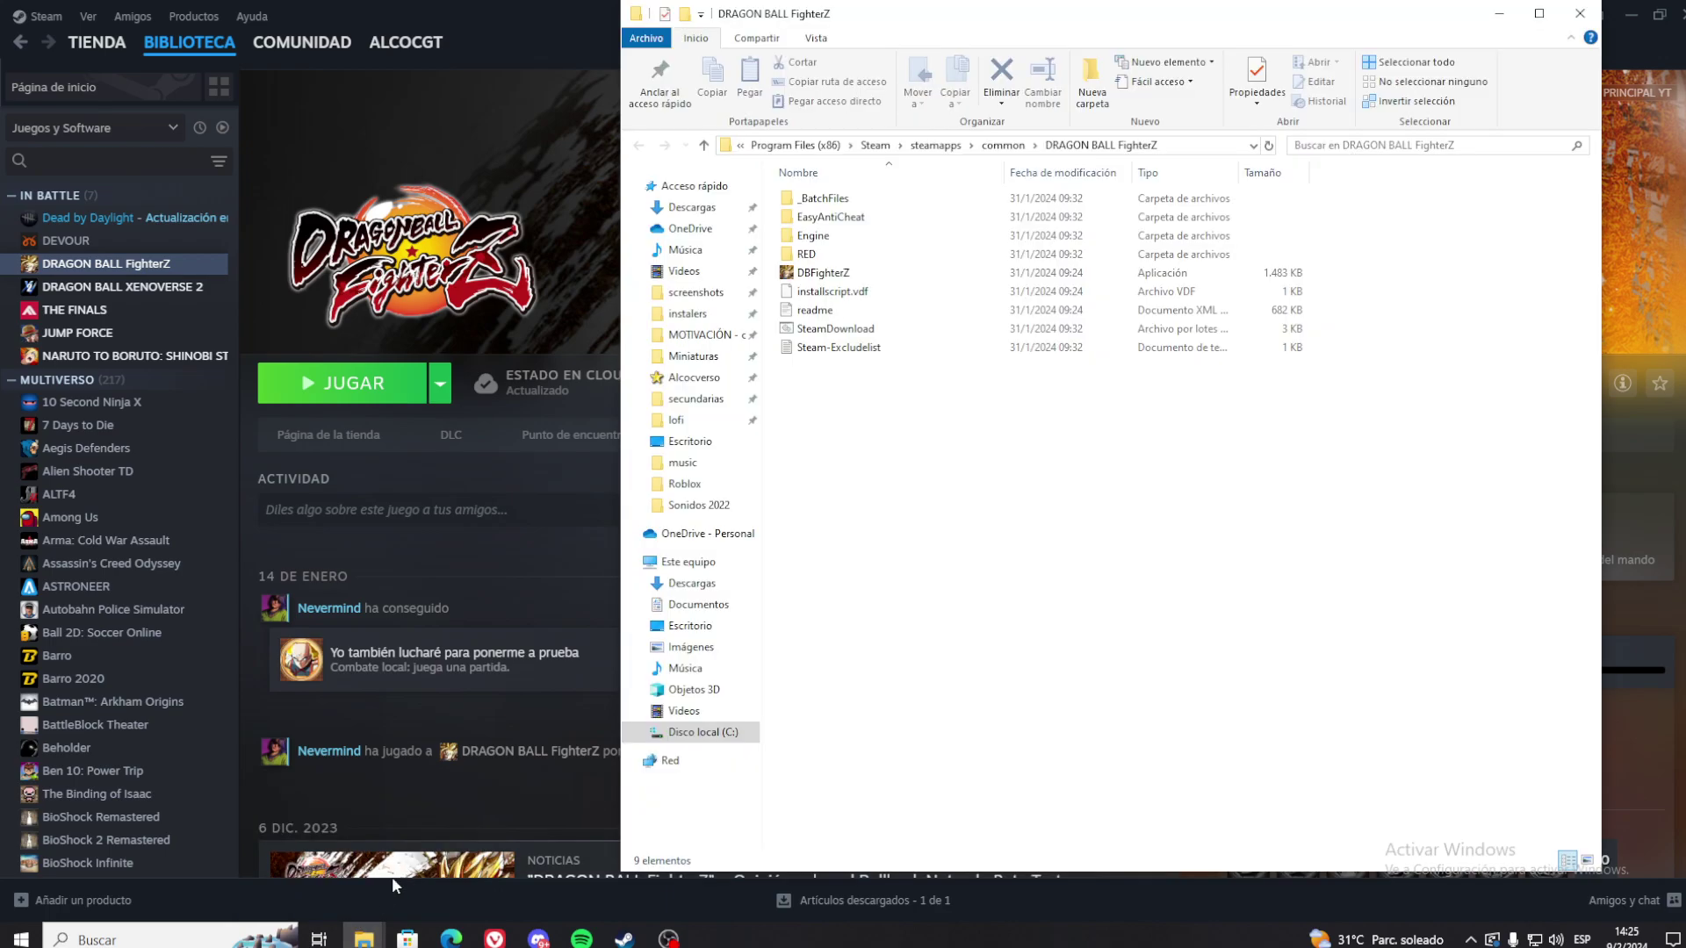
{"action": "left_click", "coordinate": [425, 869]}
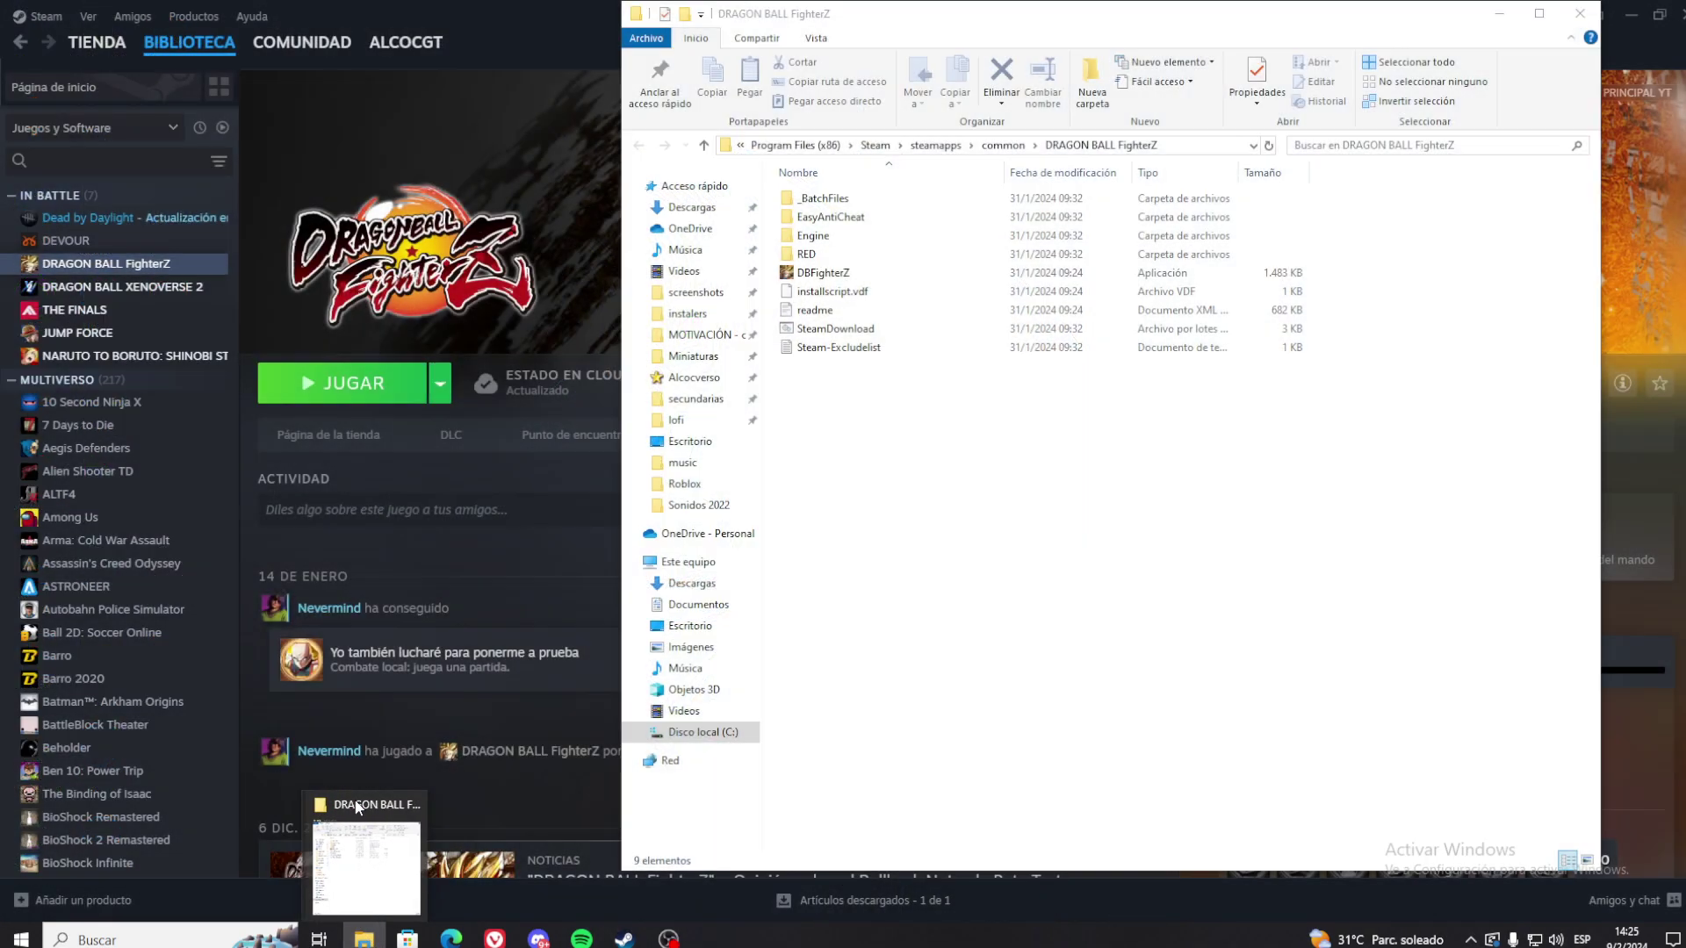
Step: Go into the game's RED > Binaries > Win64 folder
{"action": "left_click", "coordinate": [805, 257]}
{"action": "double_click", "coordinate": [804, 257]}
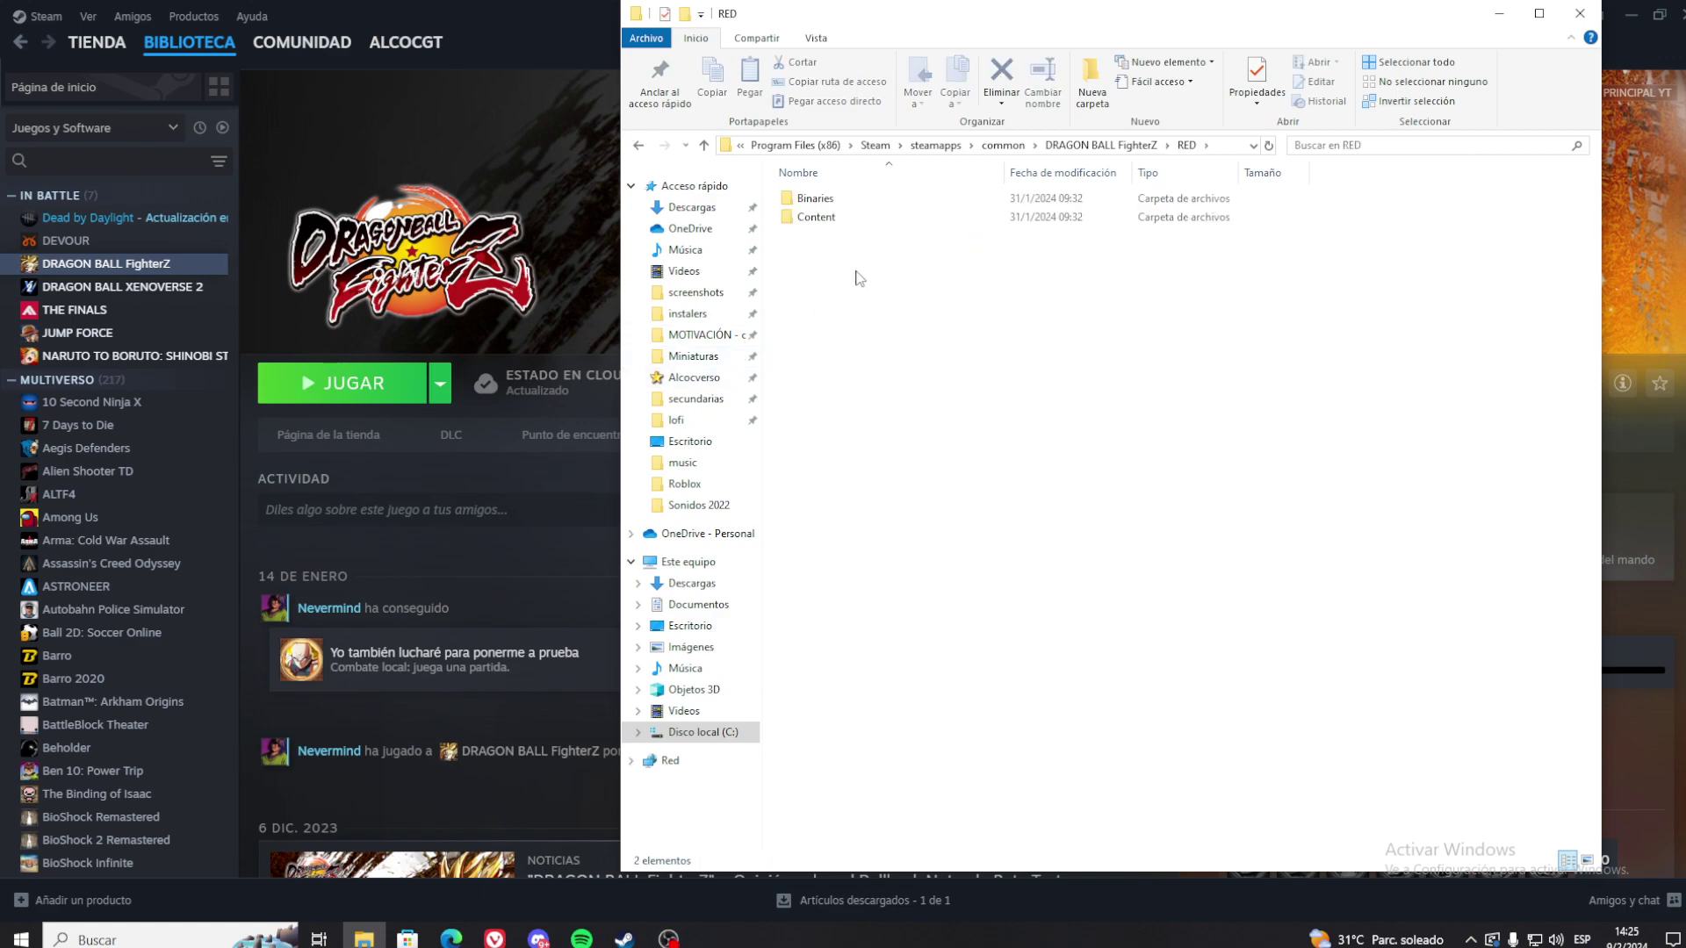
{"action": "double_click", "coordinate": [809, 201]}
{"action": "double_click", "coordinate": [809, 204]}
Step: View the actions available for the RED-Win64-Shipping application, including shortcut creation, and dismiss them
{"action": "right_click", "coordinate": [815, 200]}
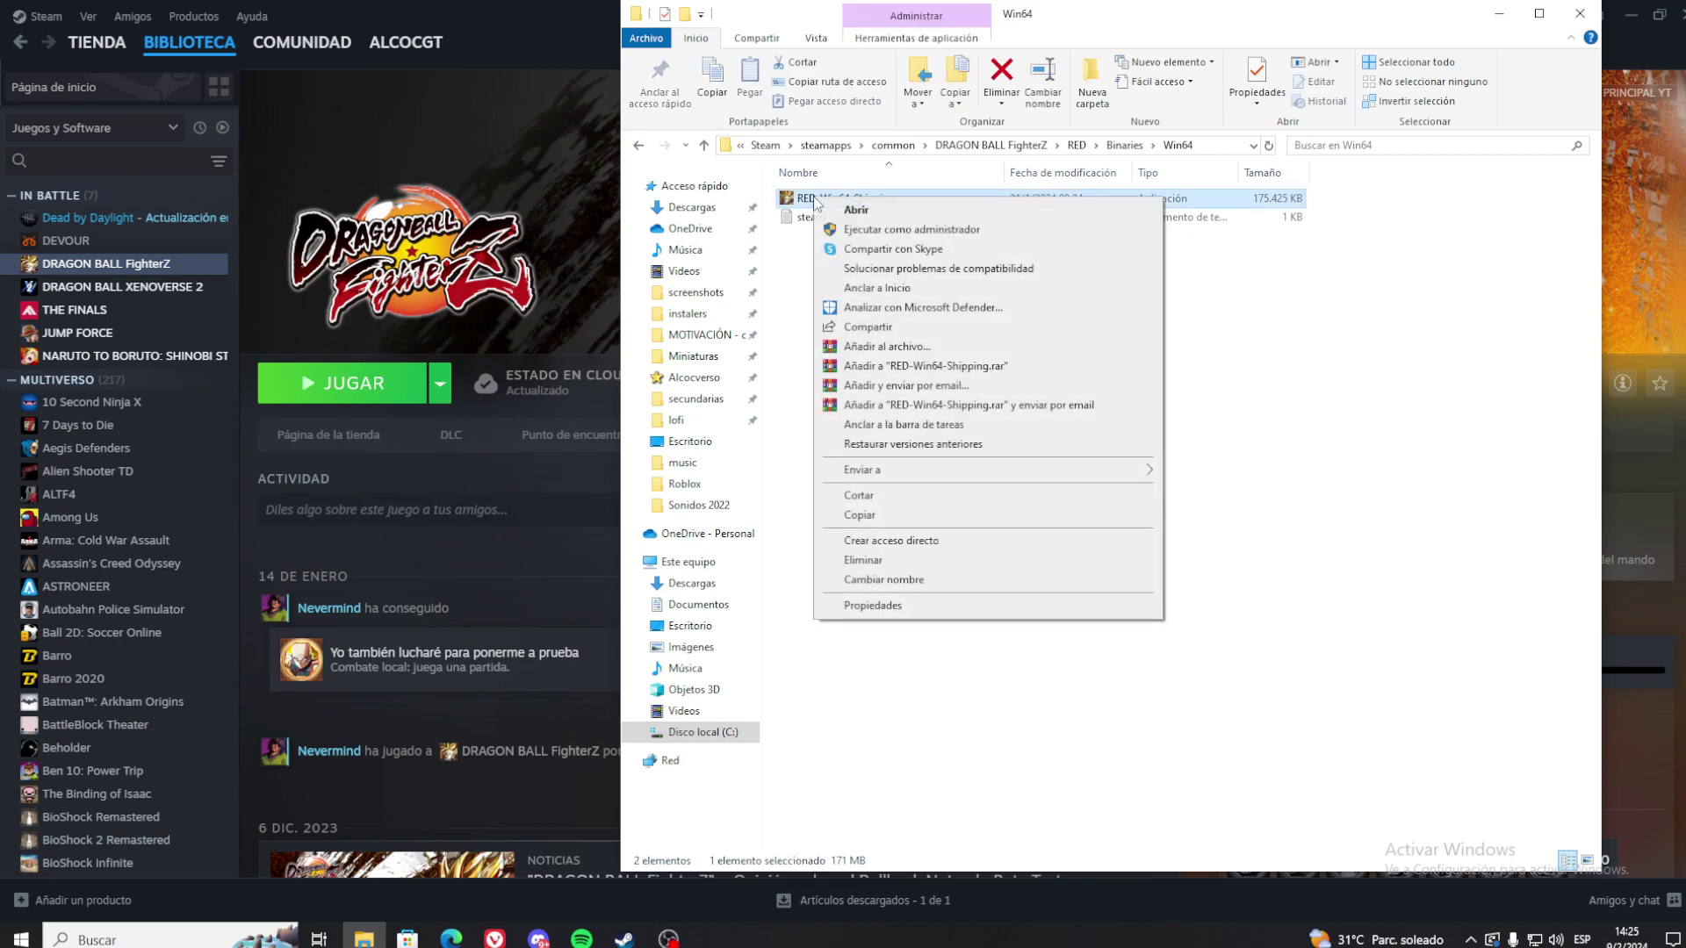
{"action": "left_click", "coordinate": [795, 248]}
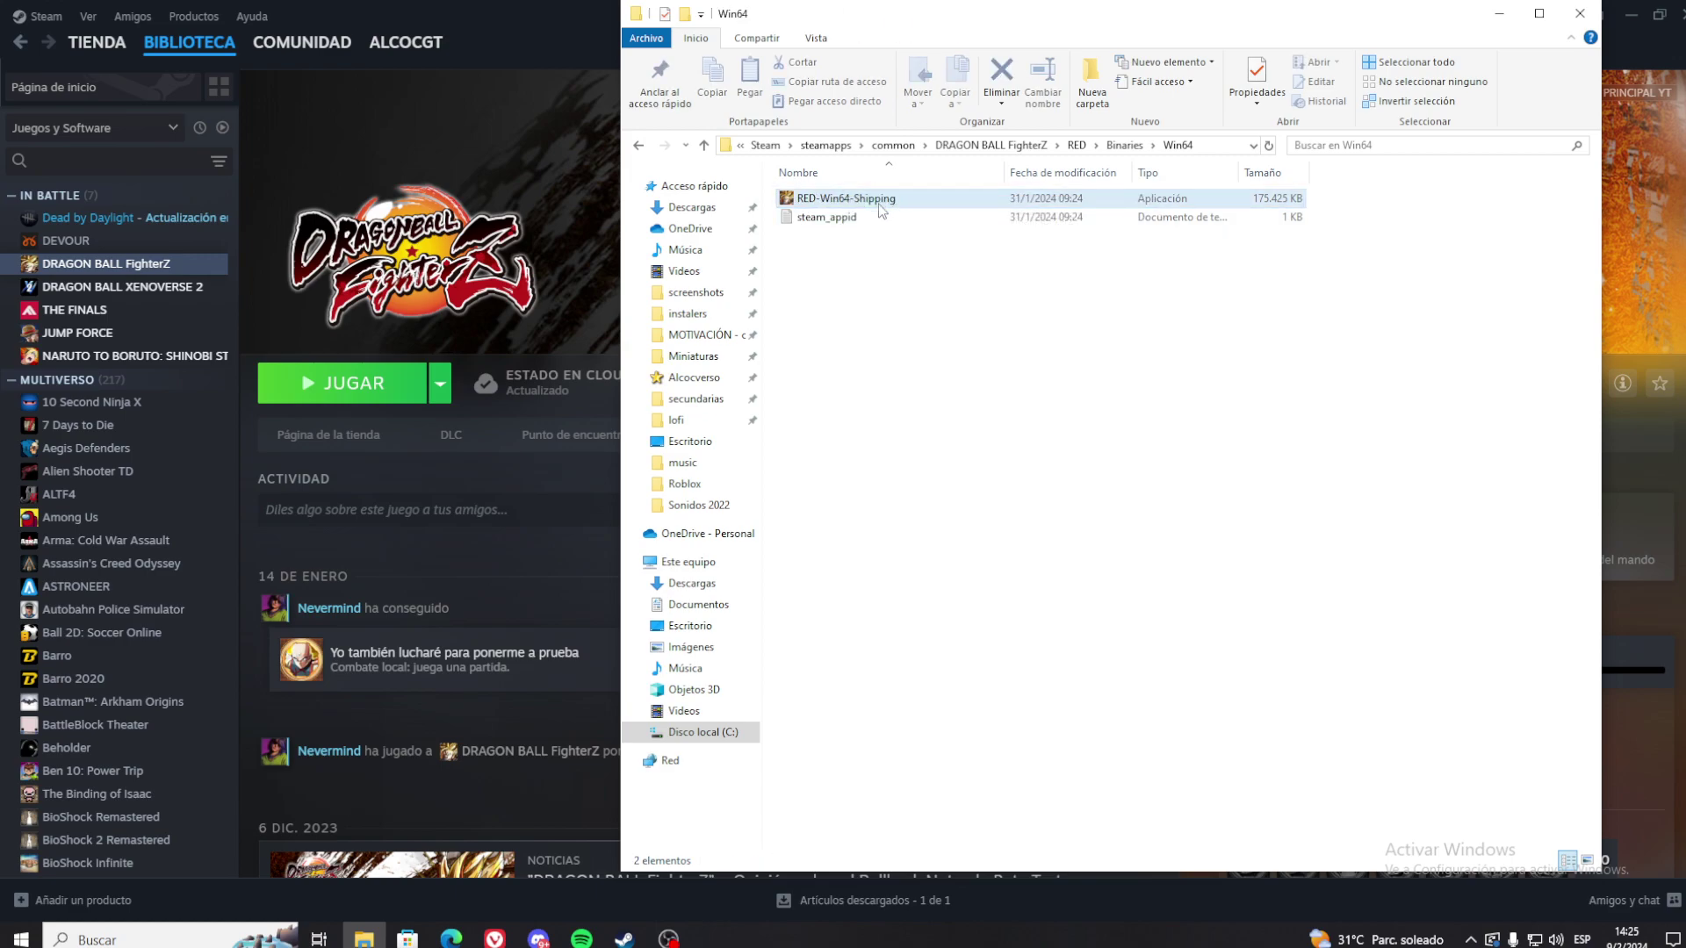
{"action": "right_click", "coordinate": [878, 207]}
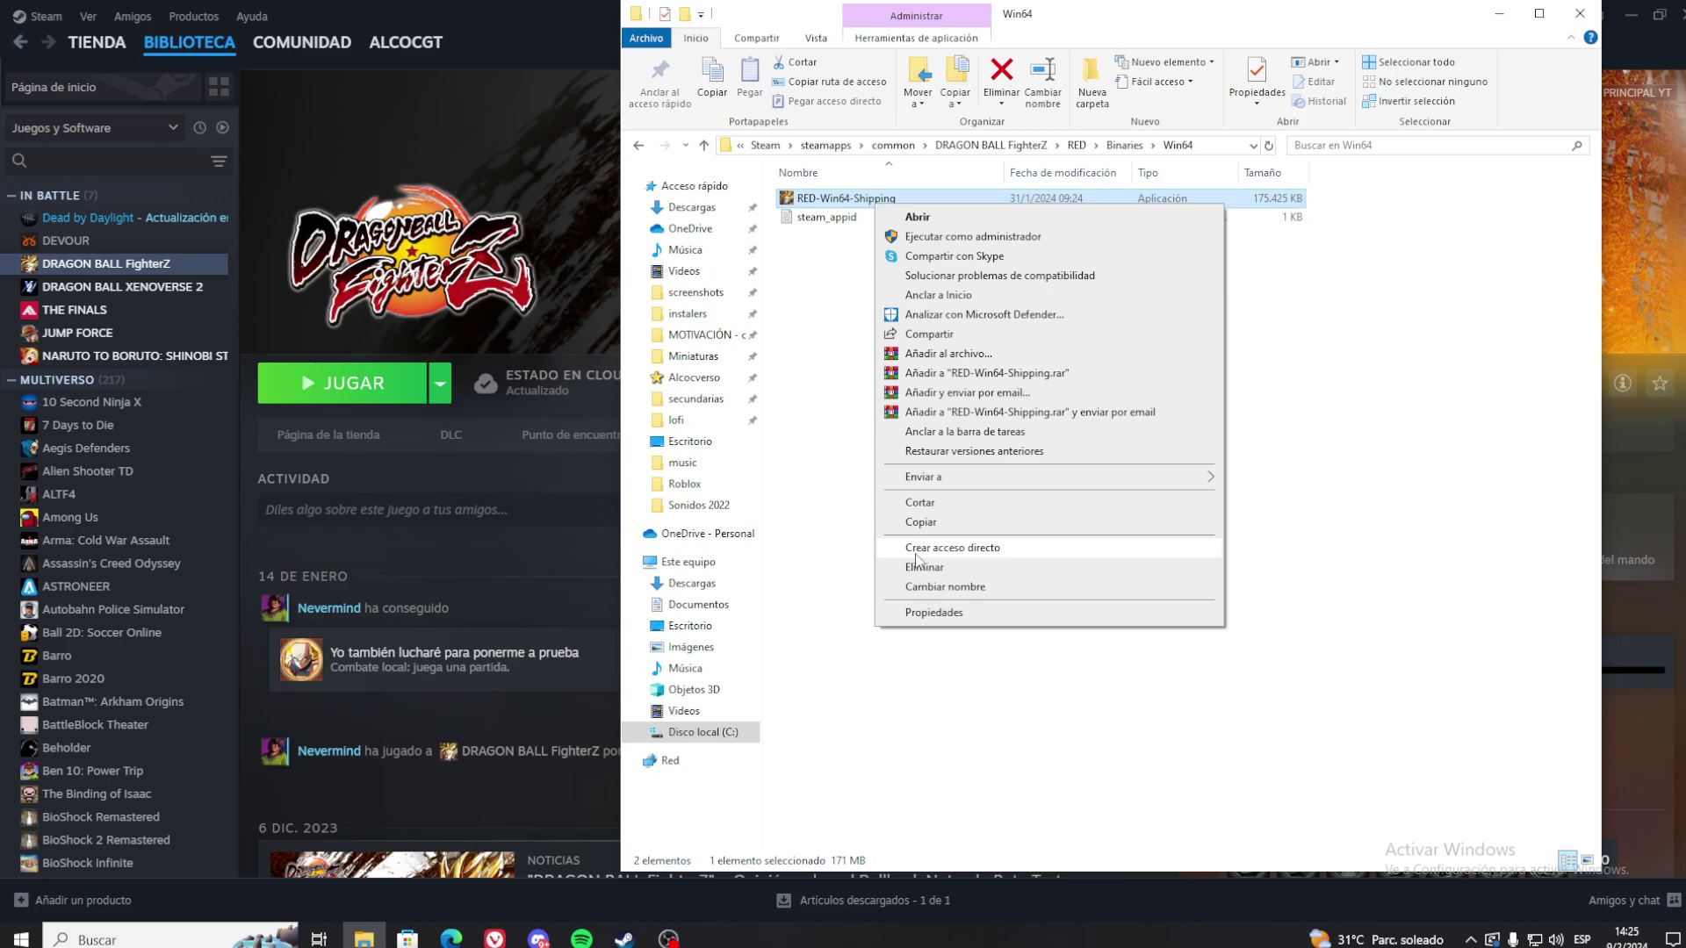
{"action": "left_click", "coordinate": [1410, 257]}
Step: Minimize Steam and open the properties of the desktop shortcut to RED-Win64-Shipping
{"action": "left_click", "coordinate": [1632, 16]}
{"action": "left_click", "coordinate": [247, 527]}
{"action": "mouse_move", "coordinate": [169, 658]}
{"action": "left_mouse_down"}
{"action": "mouse_move", "coordinate": [437, 451]}
{"action": "mouse_move", "coordinate": [234, 573]}
{"action": "mouse_move", "coordinate": [180, 667]}
{"action": "left_mouse_up"}
{"action": "left_click", "coordinate": [367, 505]}
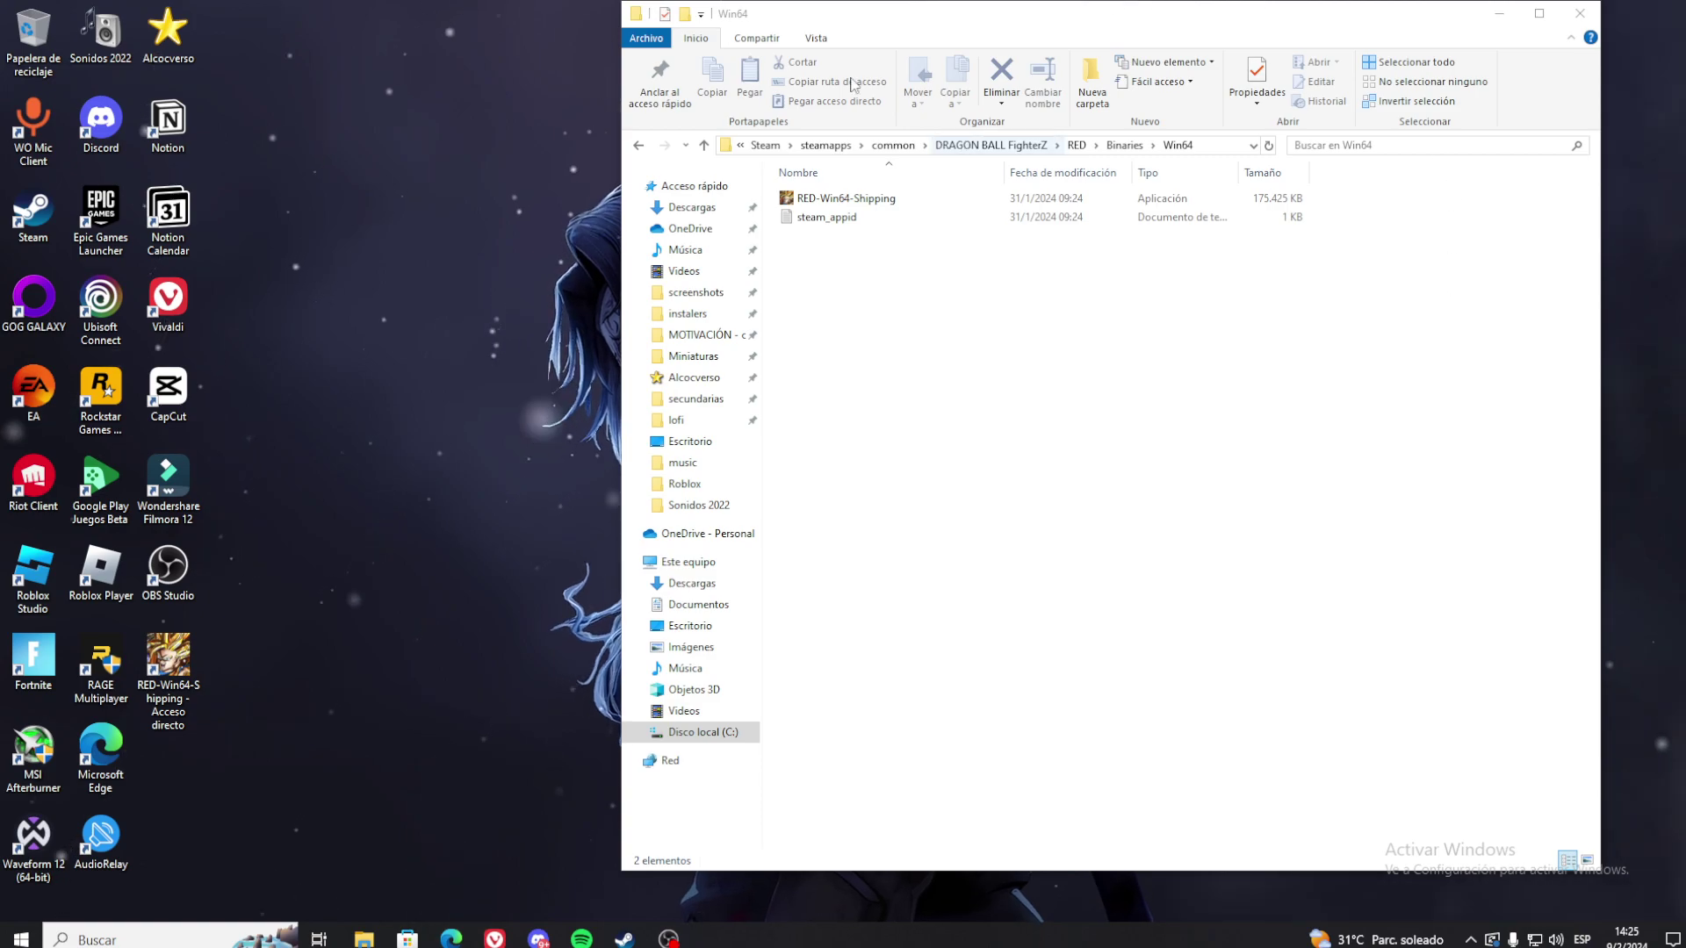
{"action": "right_click", "coordinate": [187, 654]}
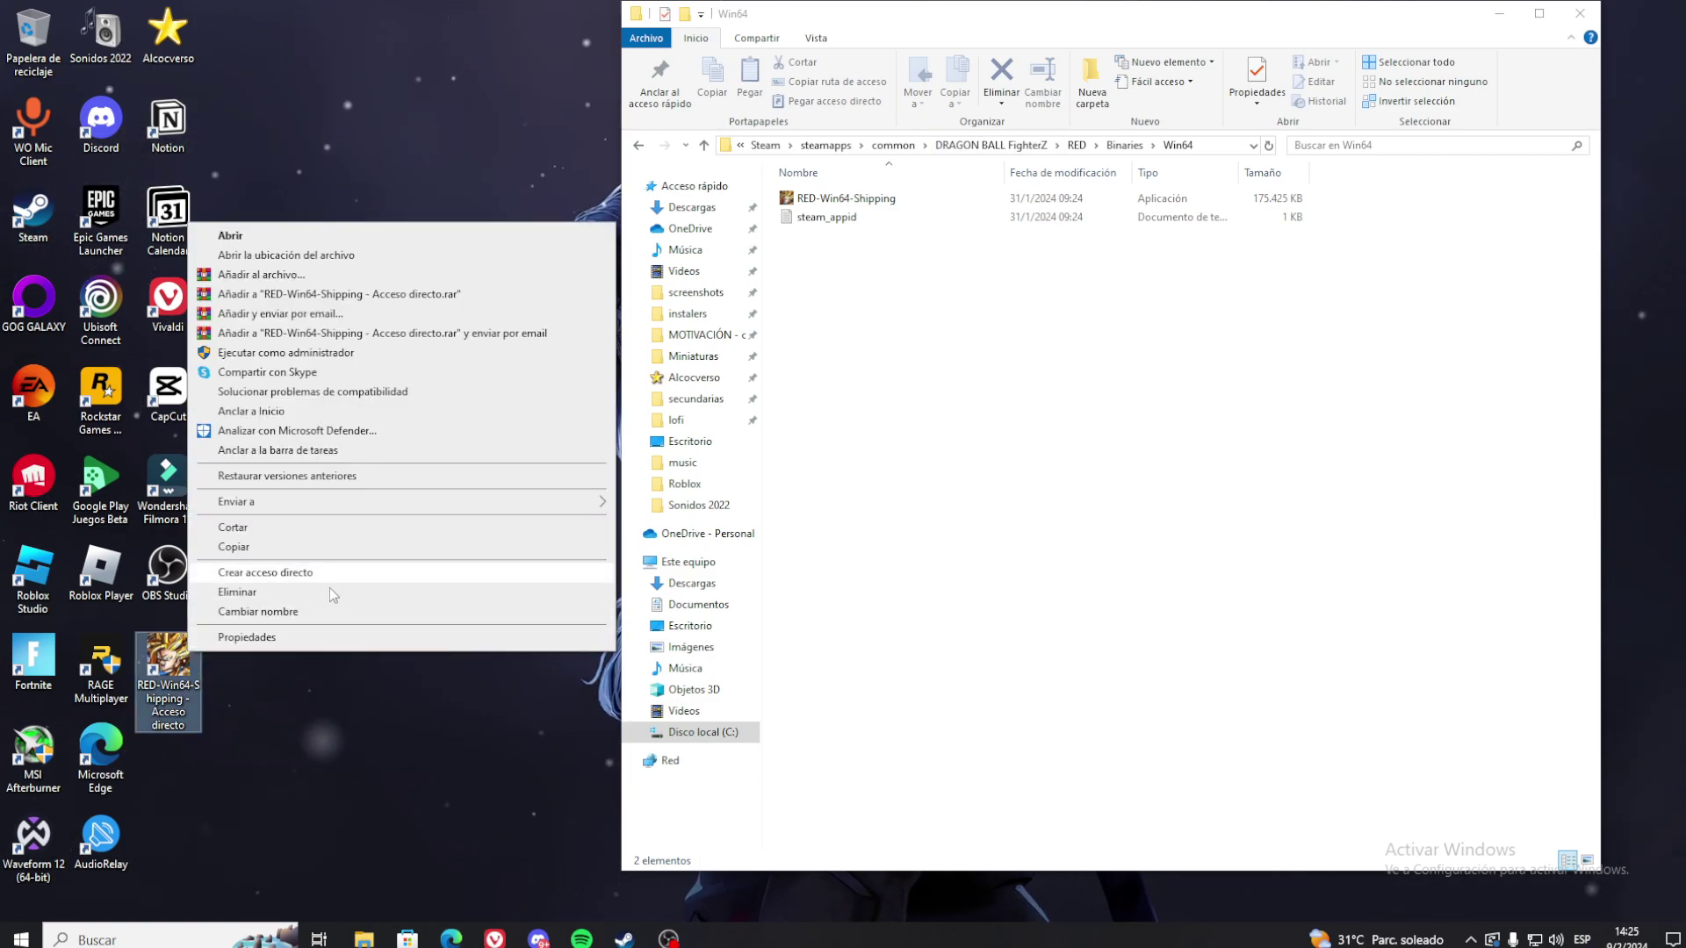
{"action": "left_click", "coordinate": [243, 640]}
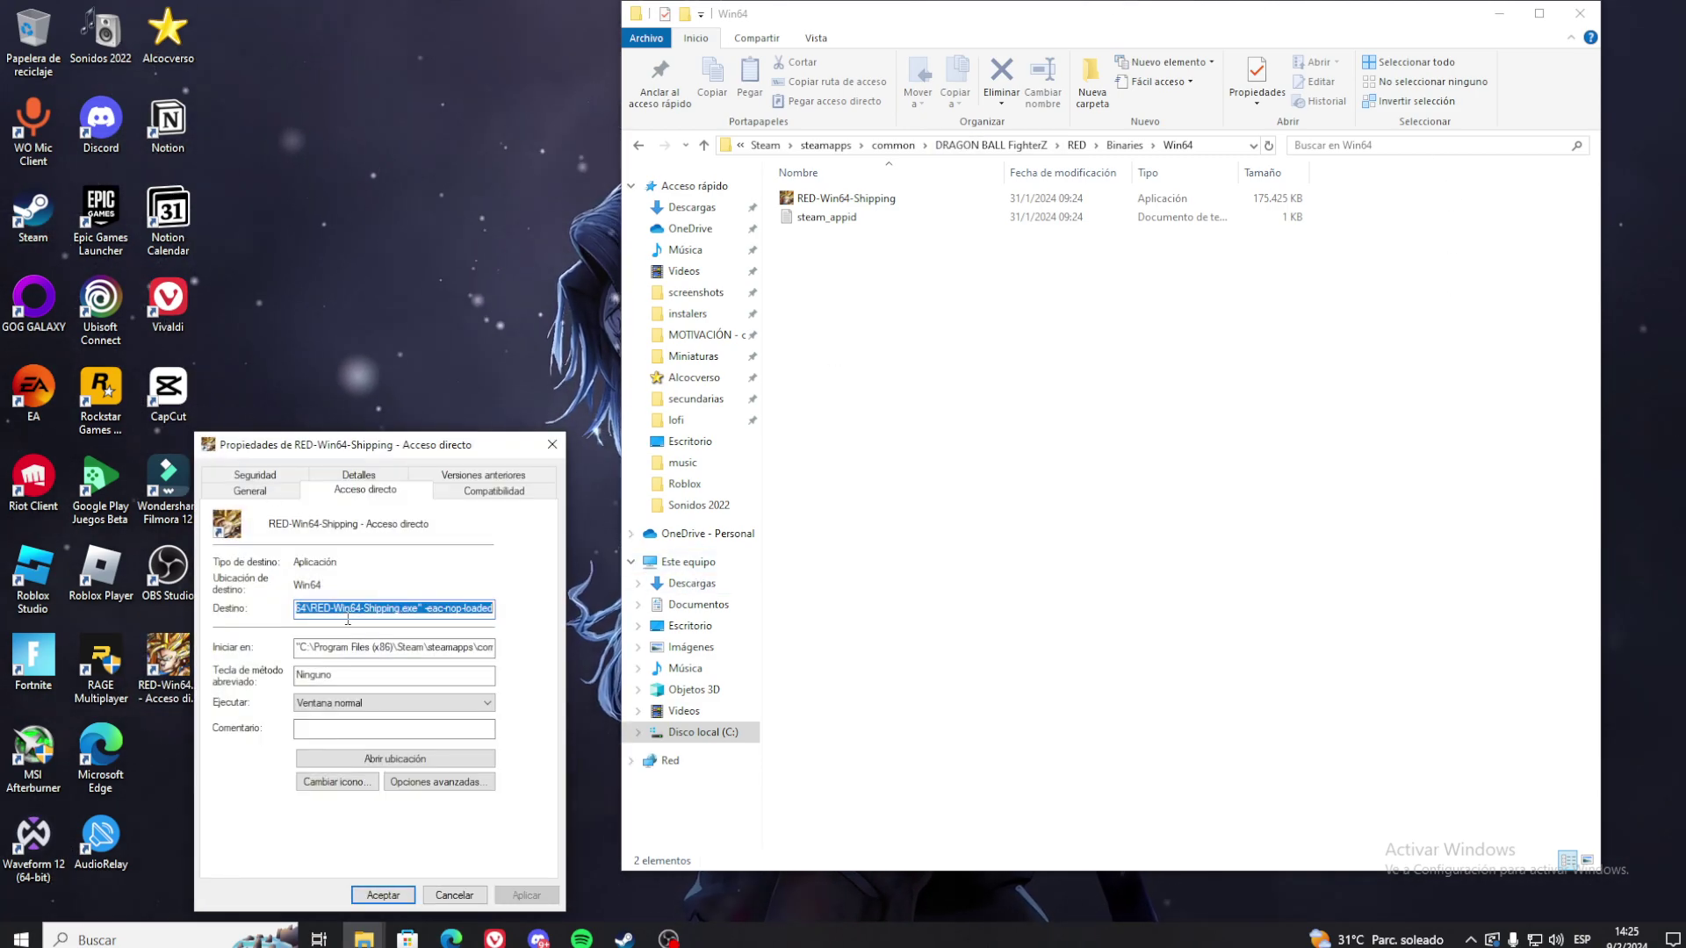
Step: Examine the -eac-nop-loaded parameter at the end of the shortcut's target path and close the properties
{"action": "left_click", "coordinate": [428, 608]}
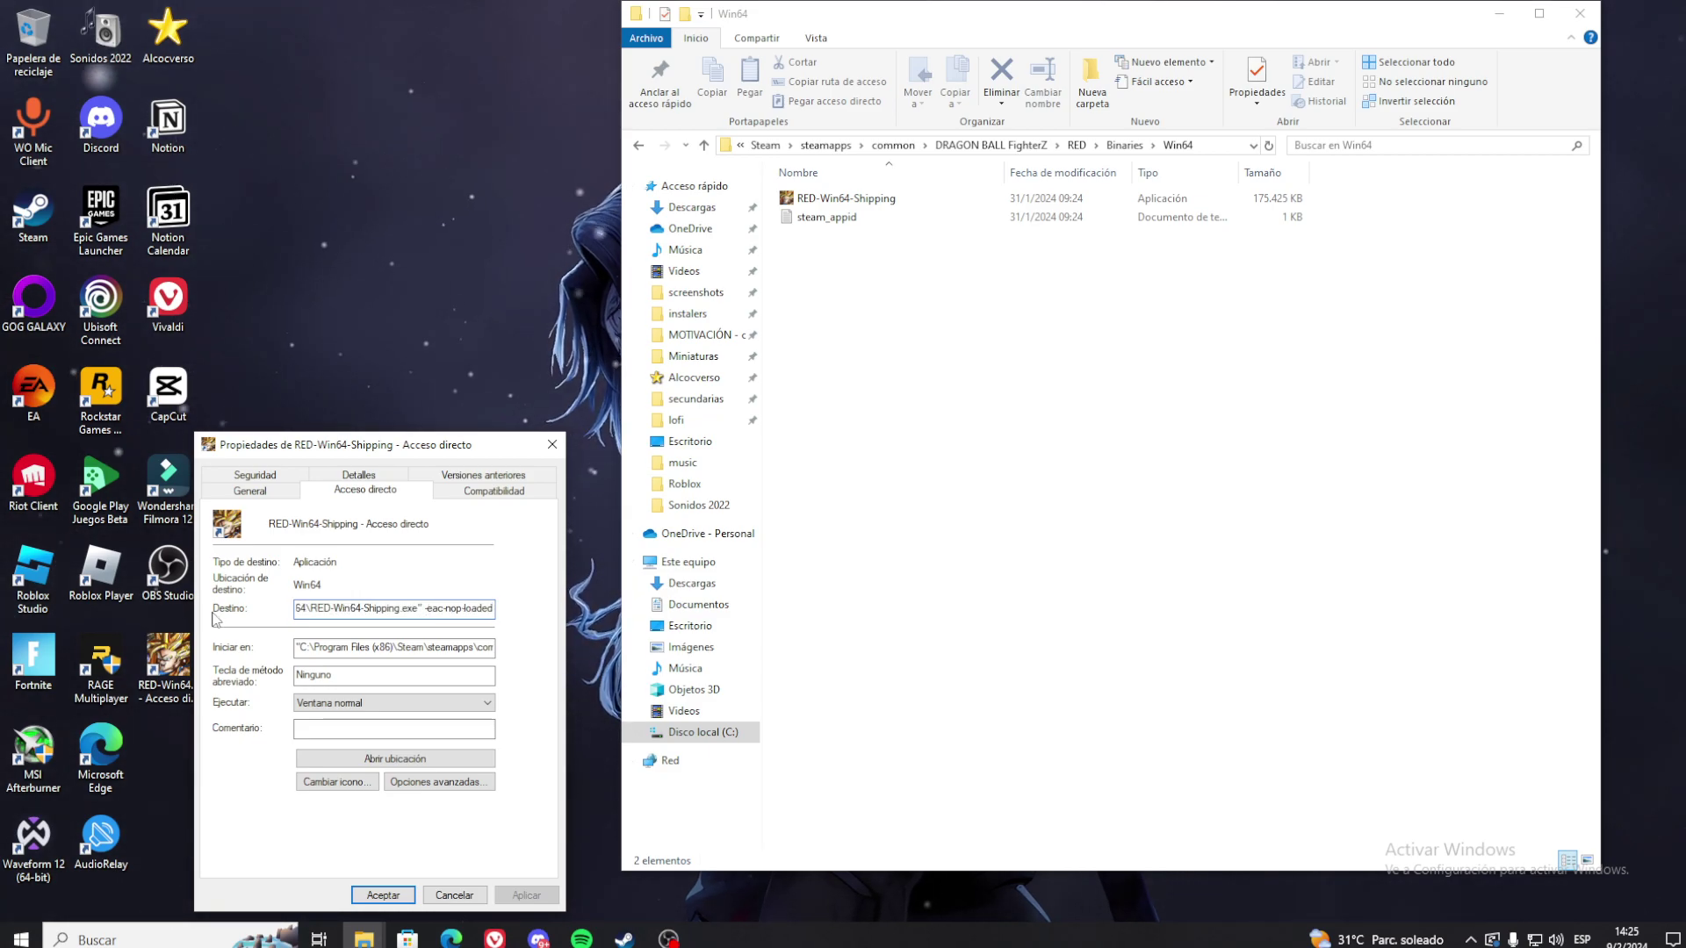
{"action": "left_click_drag", "start_coordinate": [352, 445], "coordinate": [709, 141]}
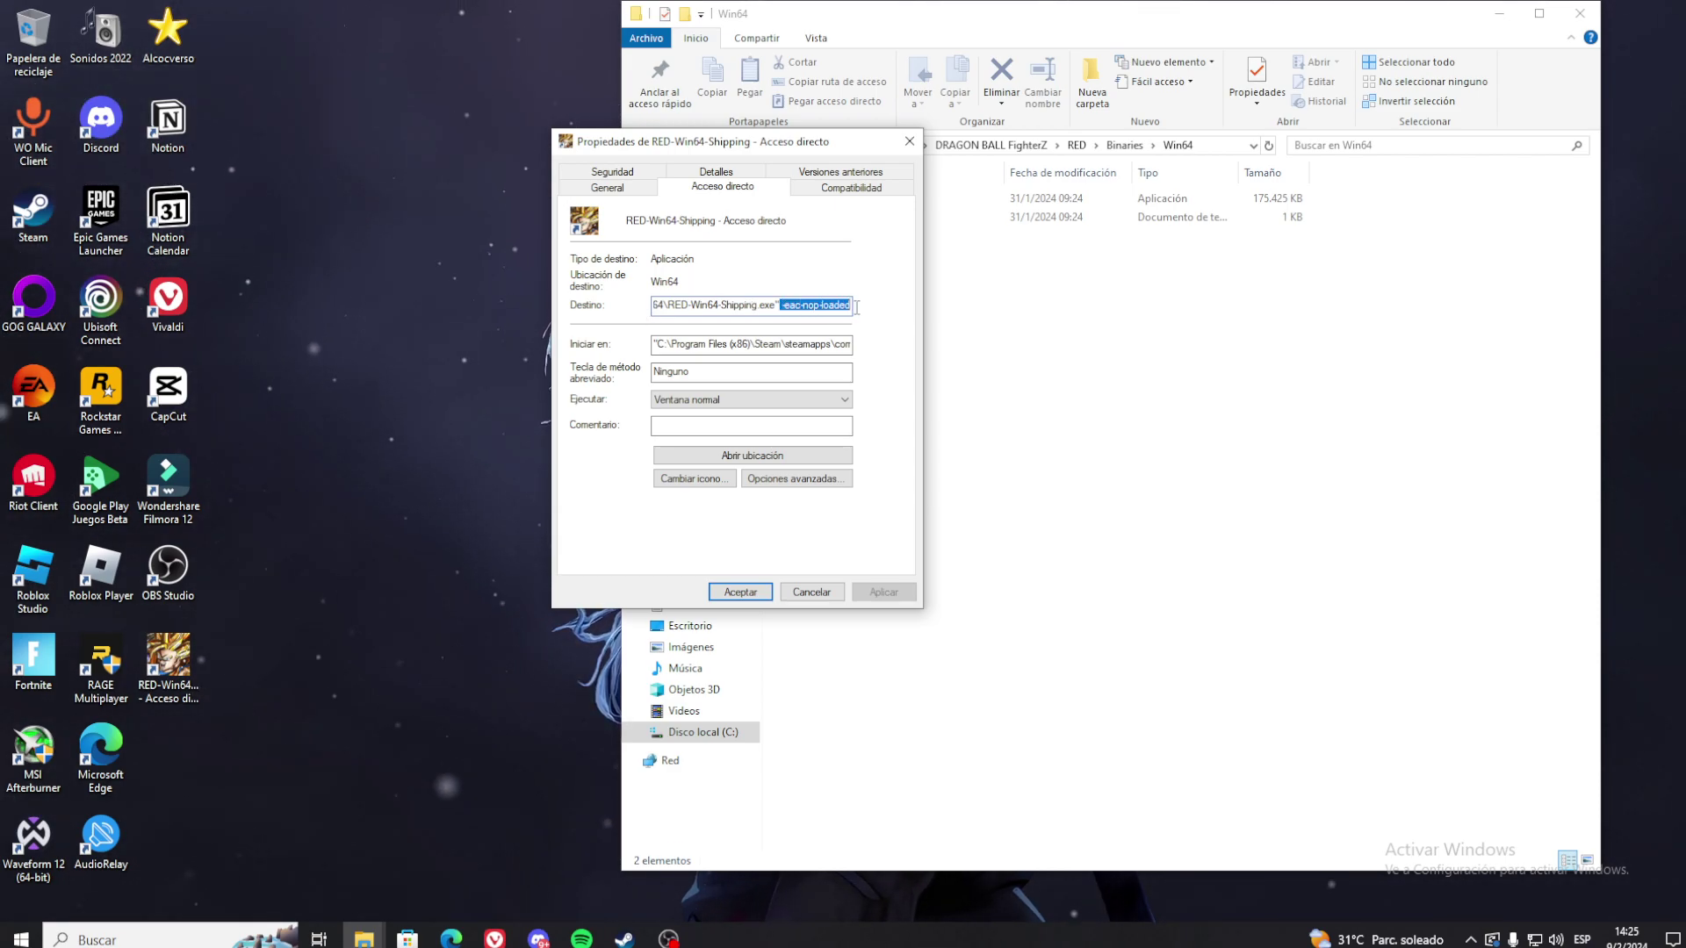
{"action": "left_click", "coordinate": [1078, 362]}
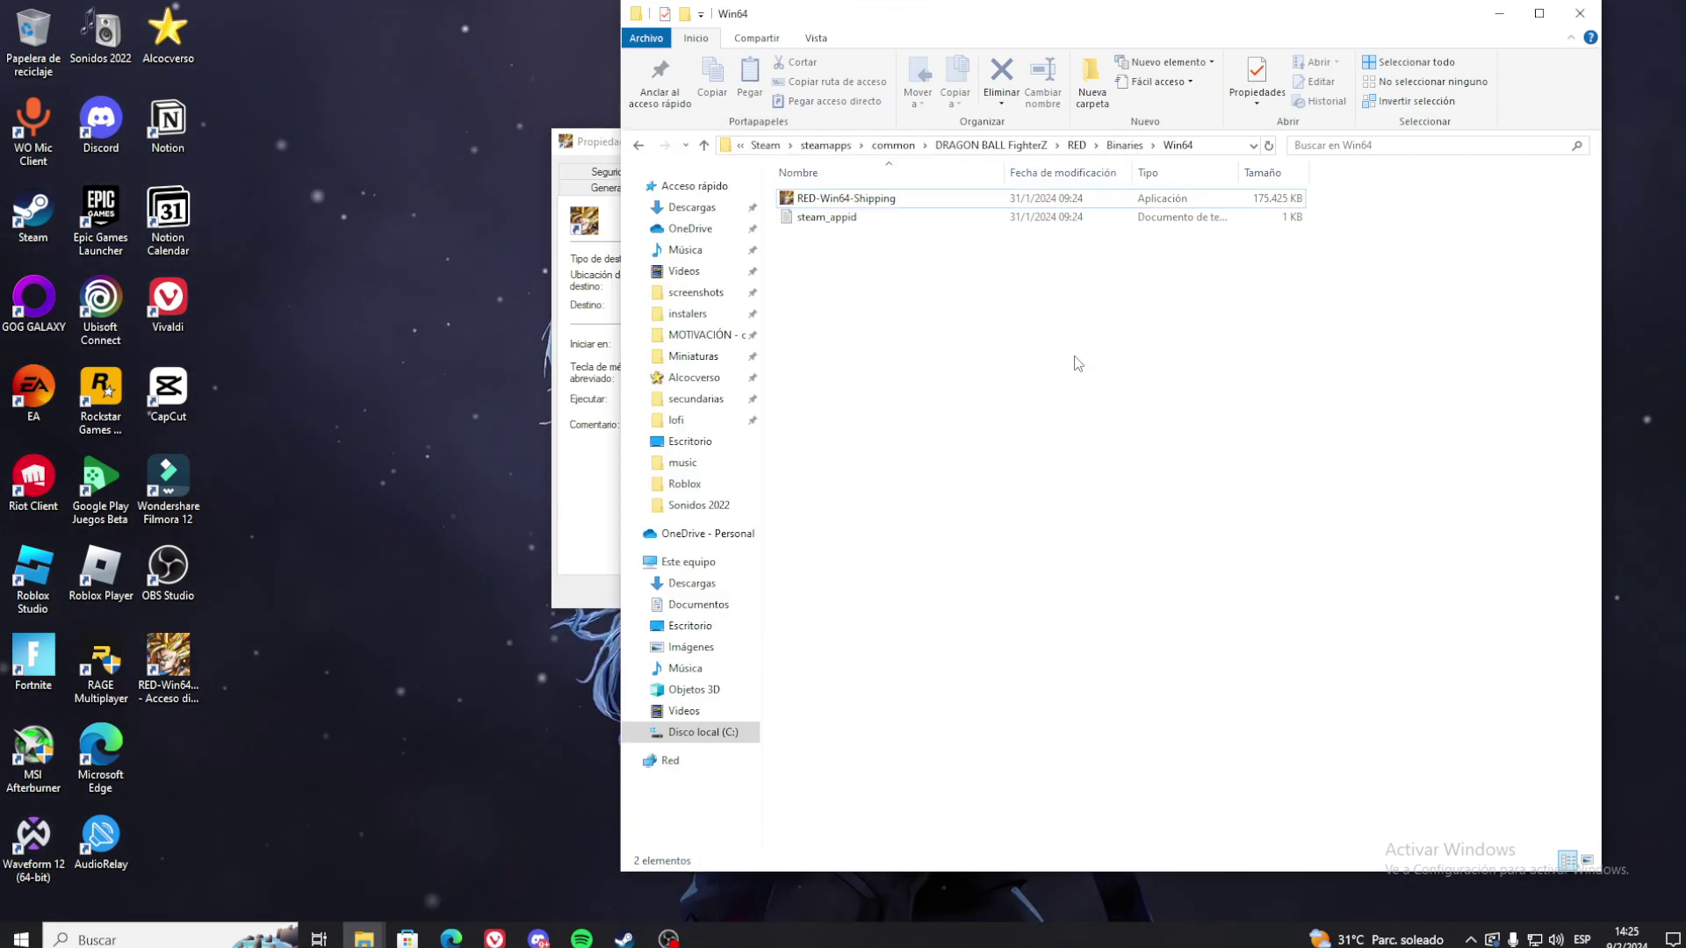
{"action": "left_click", "coordinate": [364, 937]}
{"action": "left_click", "coordinate": [450, 859]}
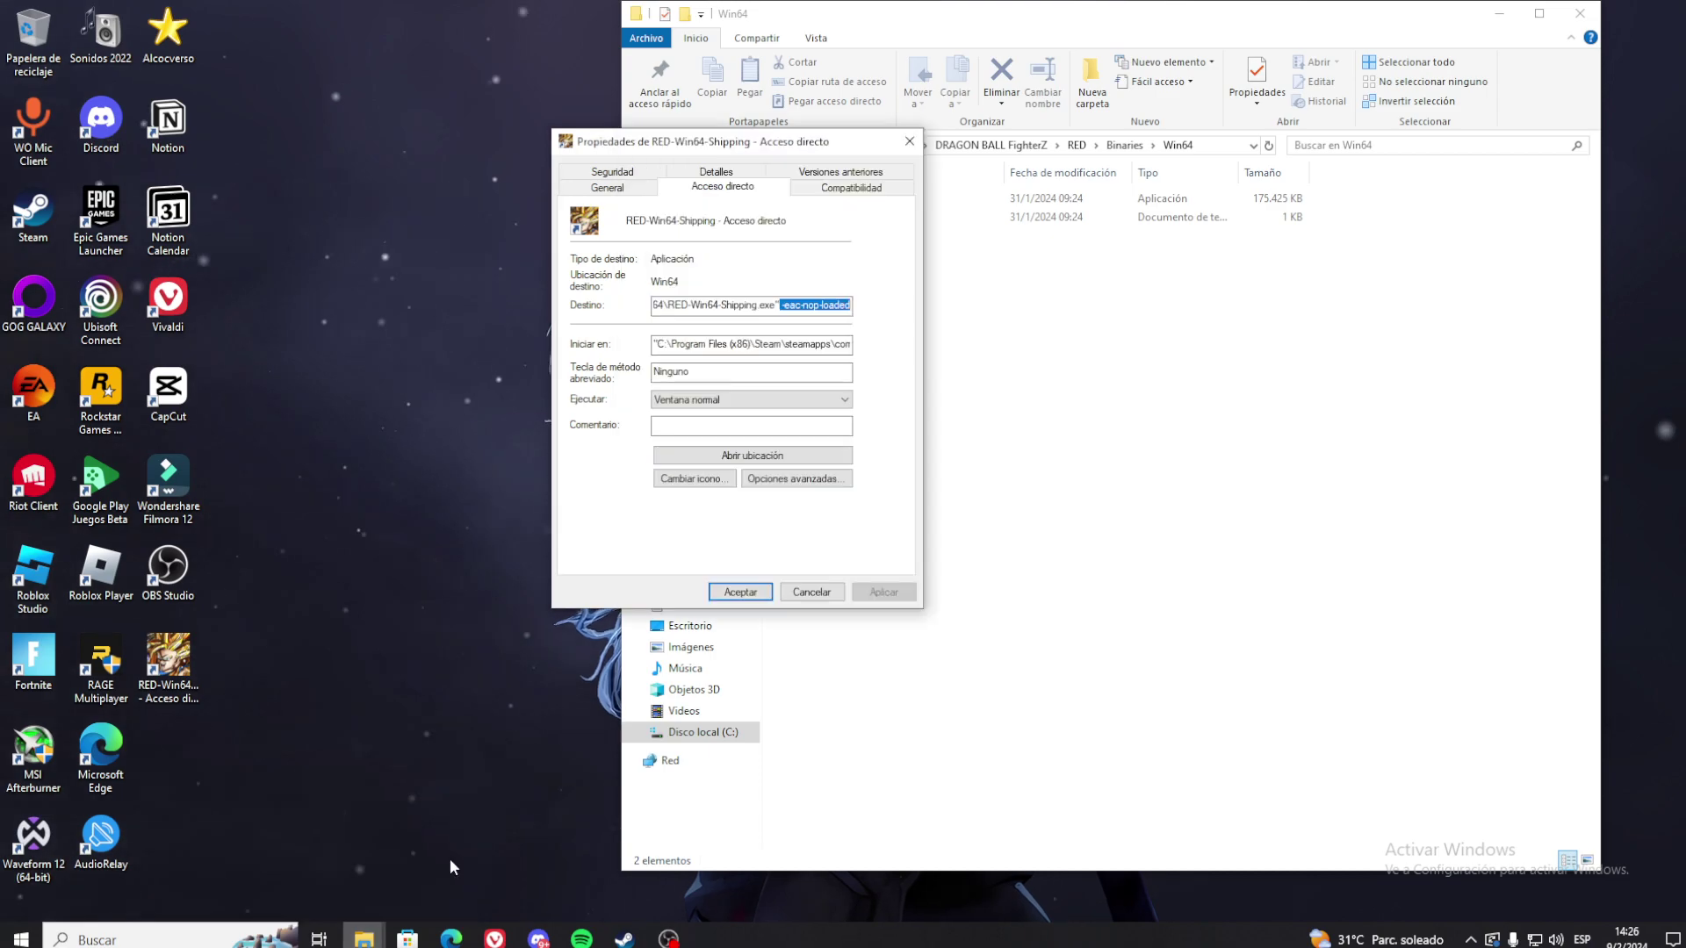
{"action": "left_click", "coordinate": [910, 141]}
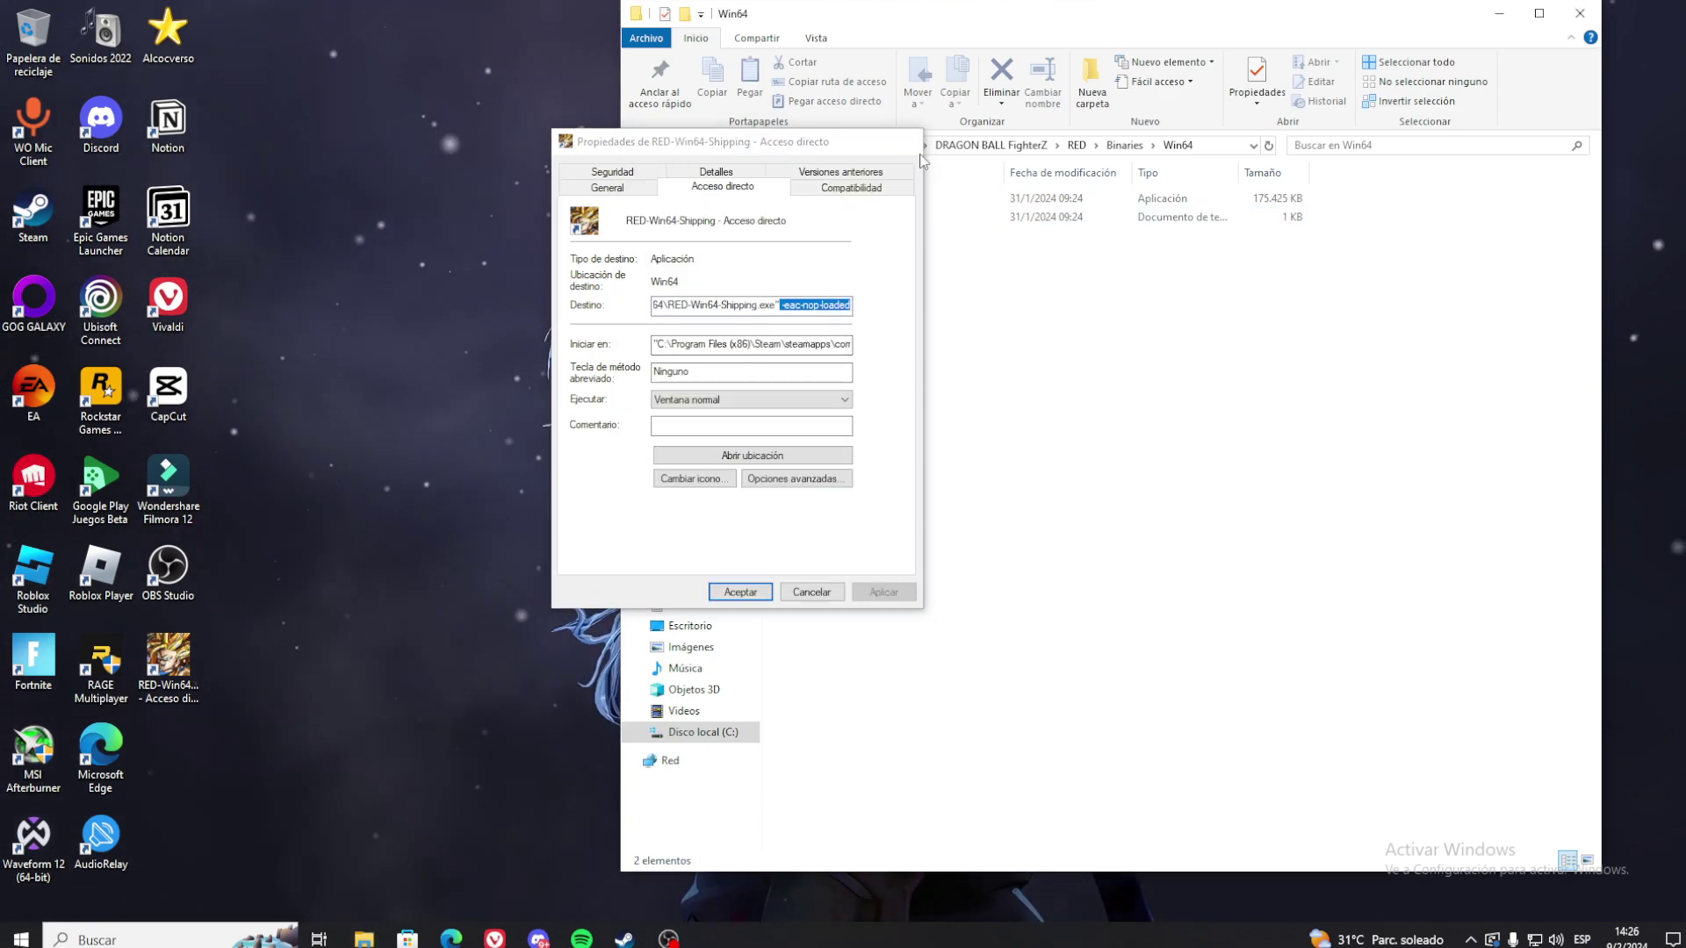
Step: Go to the game's RED > Content > Paks folder, look inside ~mods and return to Paks
{"action": "left_click", "coordinate": [638, 146]}
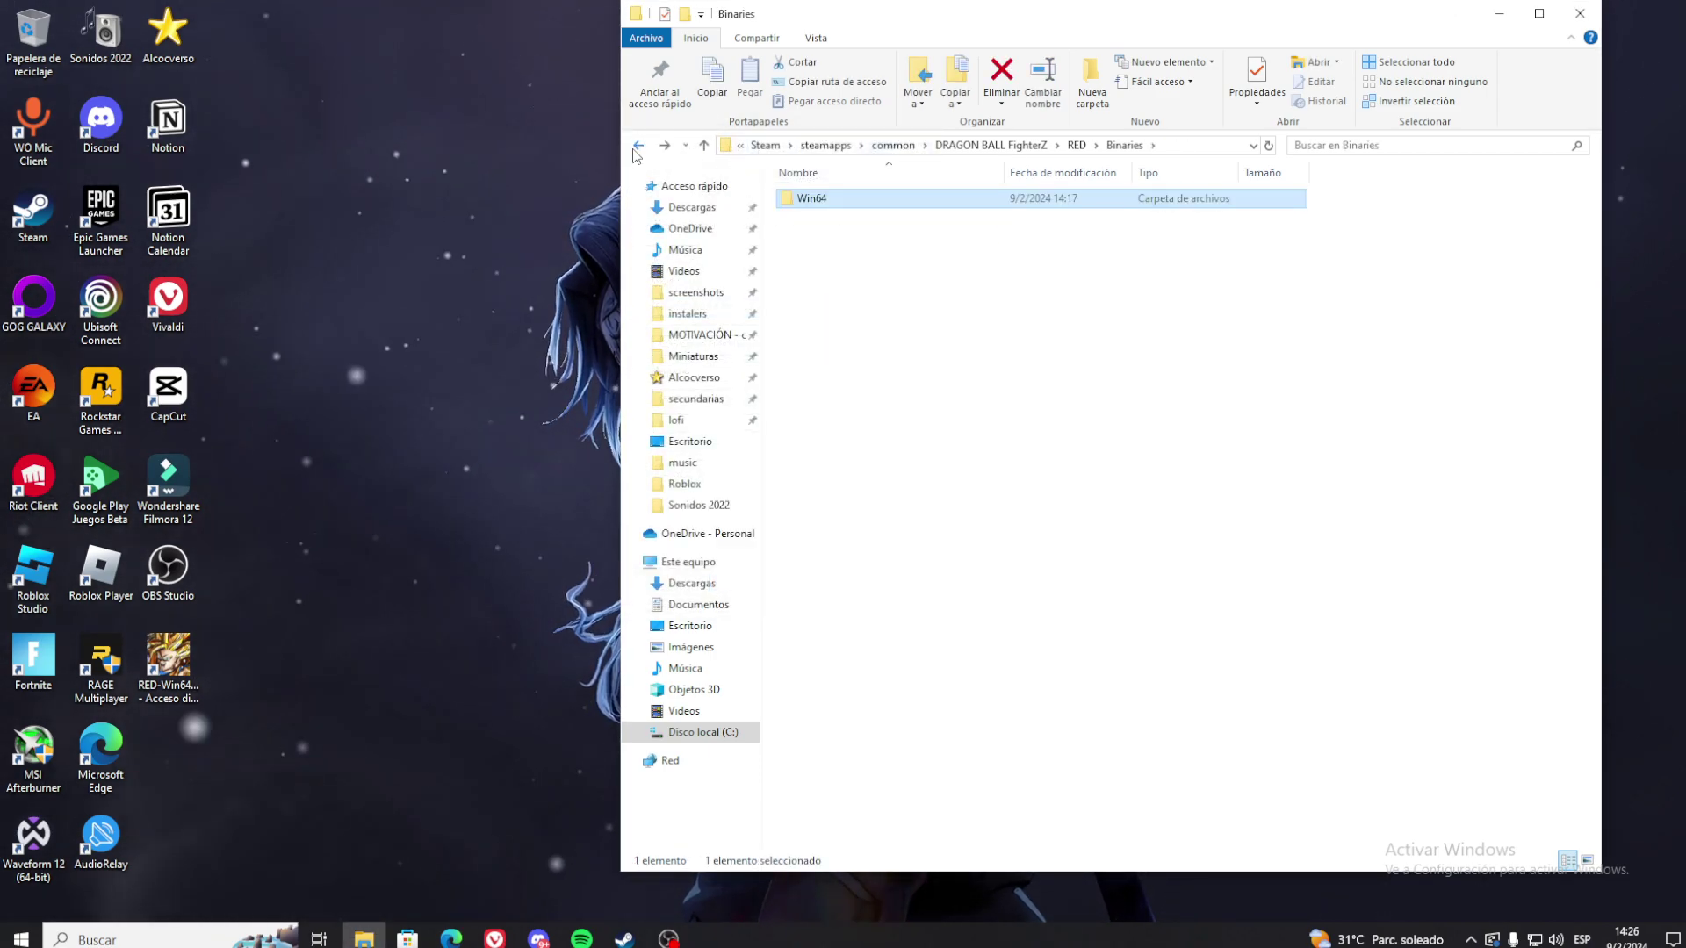
{"action": "left_click", "coordinate": [638, 145]}
{"action": "double_click", "coordinate": [825, 217]}
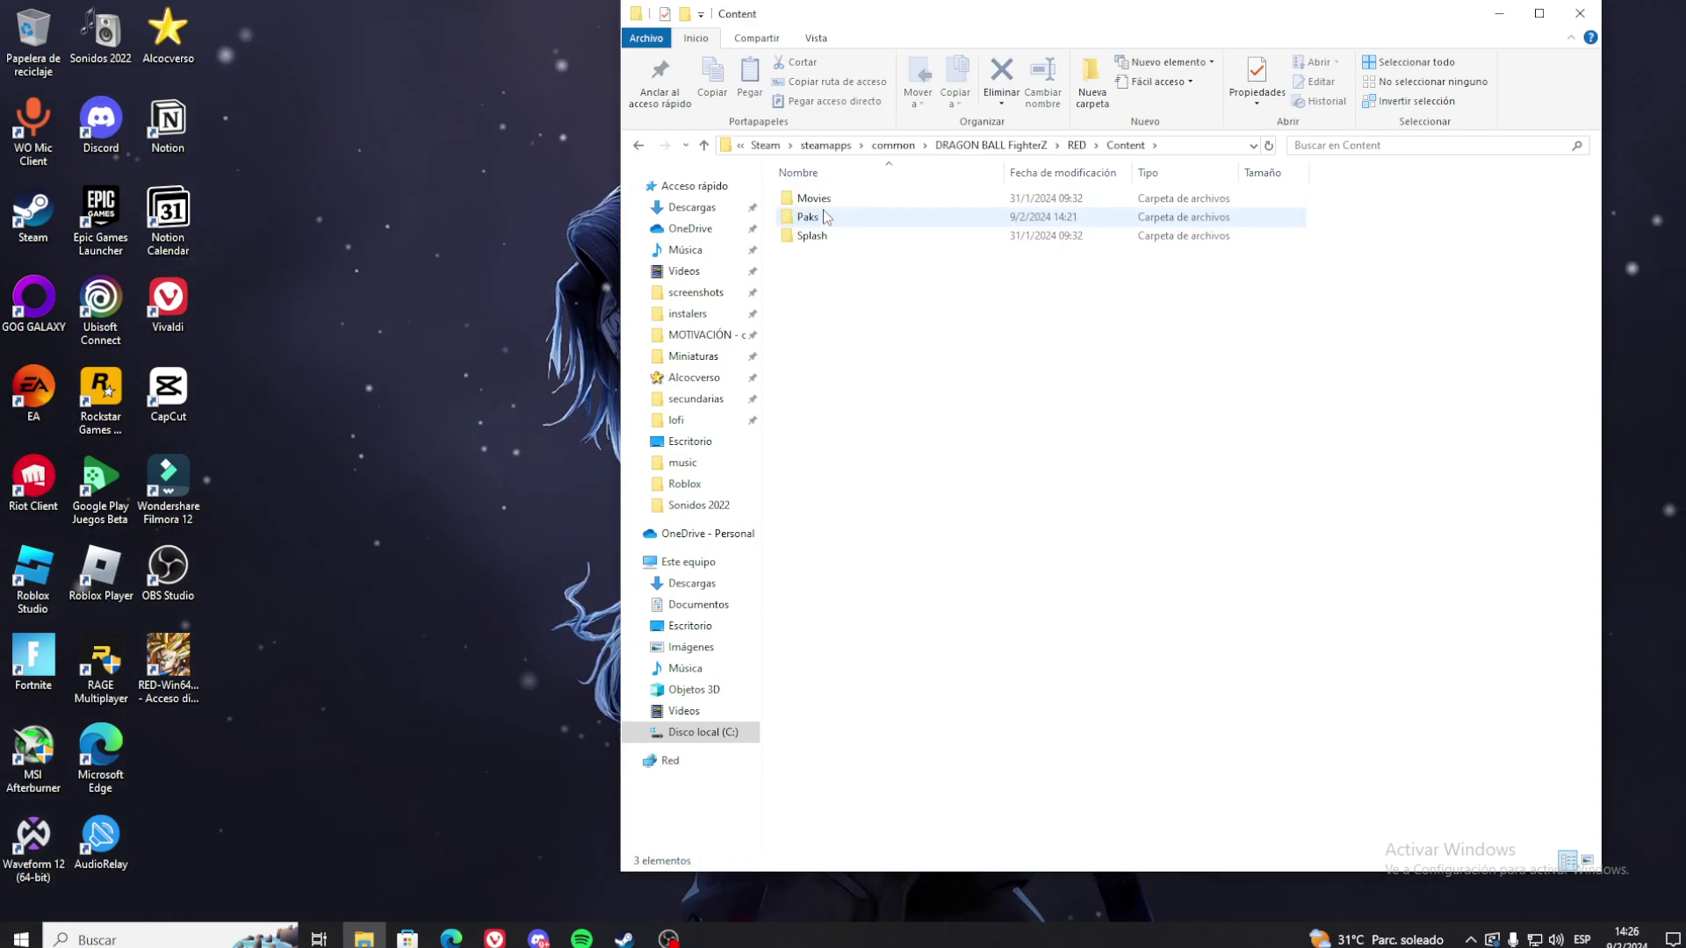
{"action": "double_click", "coordinate": [807, 218]}
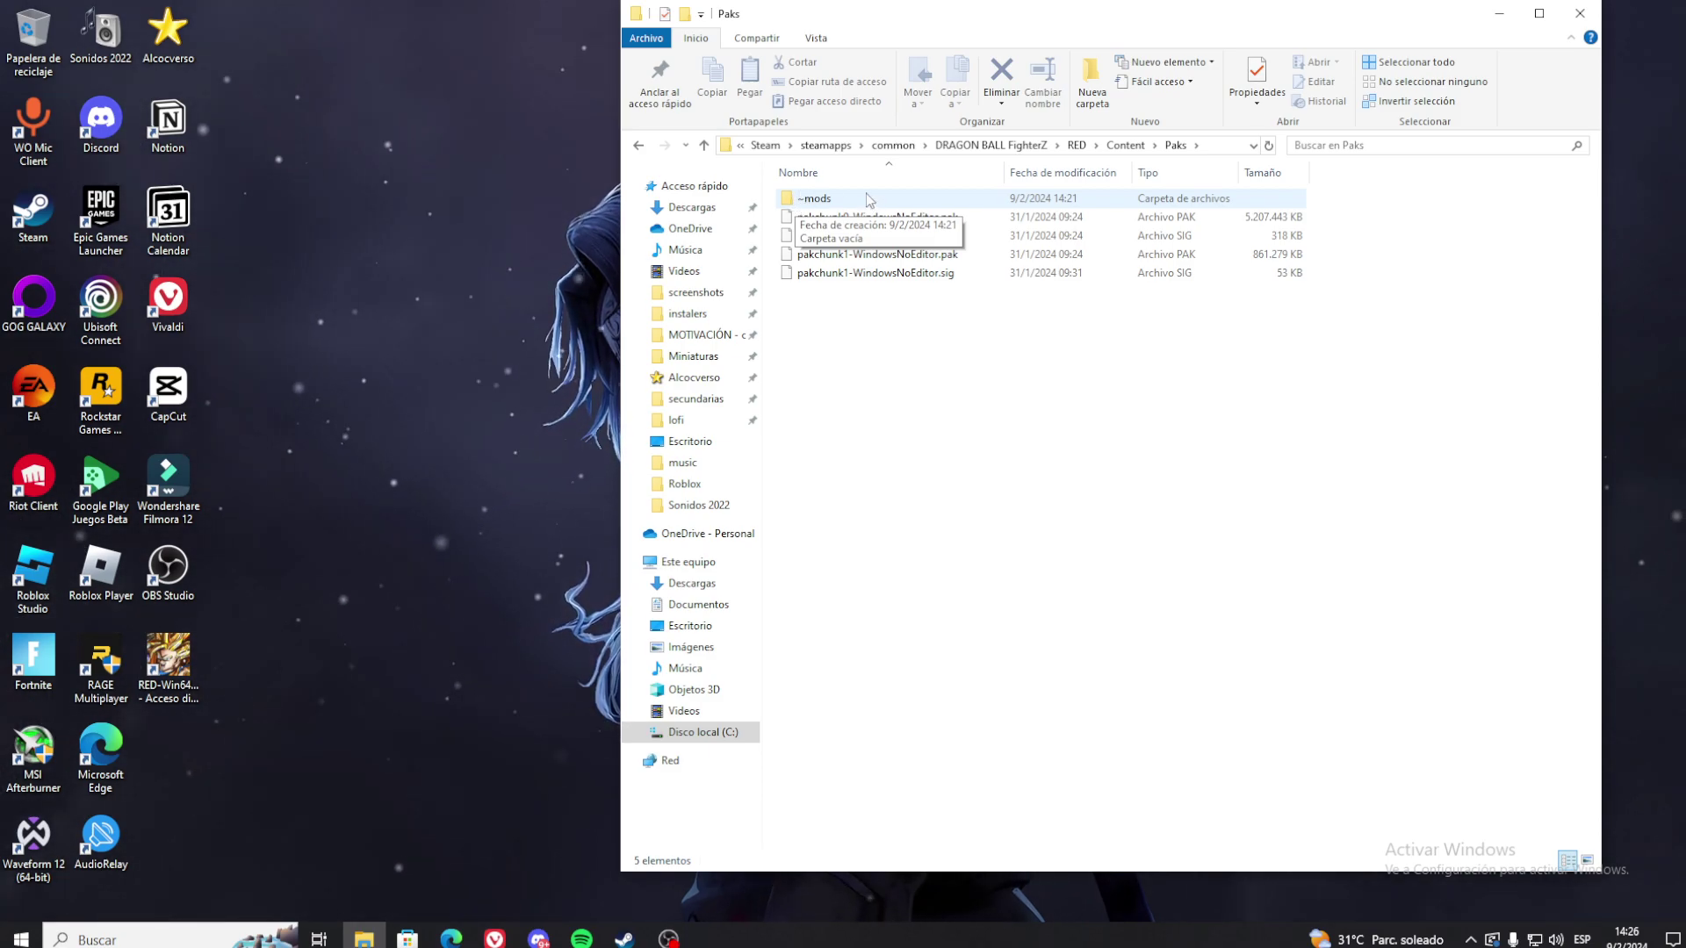
{"action": "double_click", "coordinate": [781, 199]}
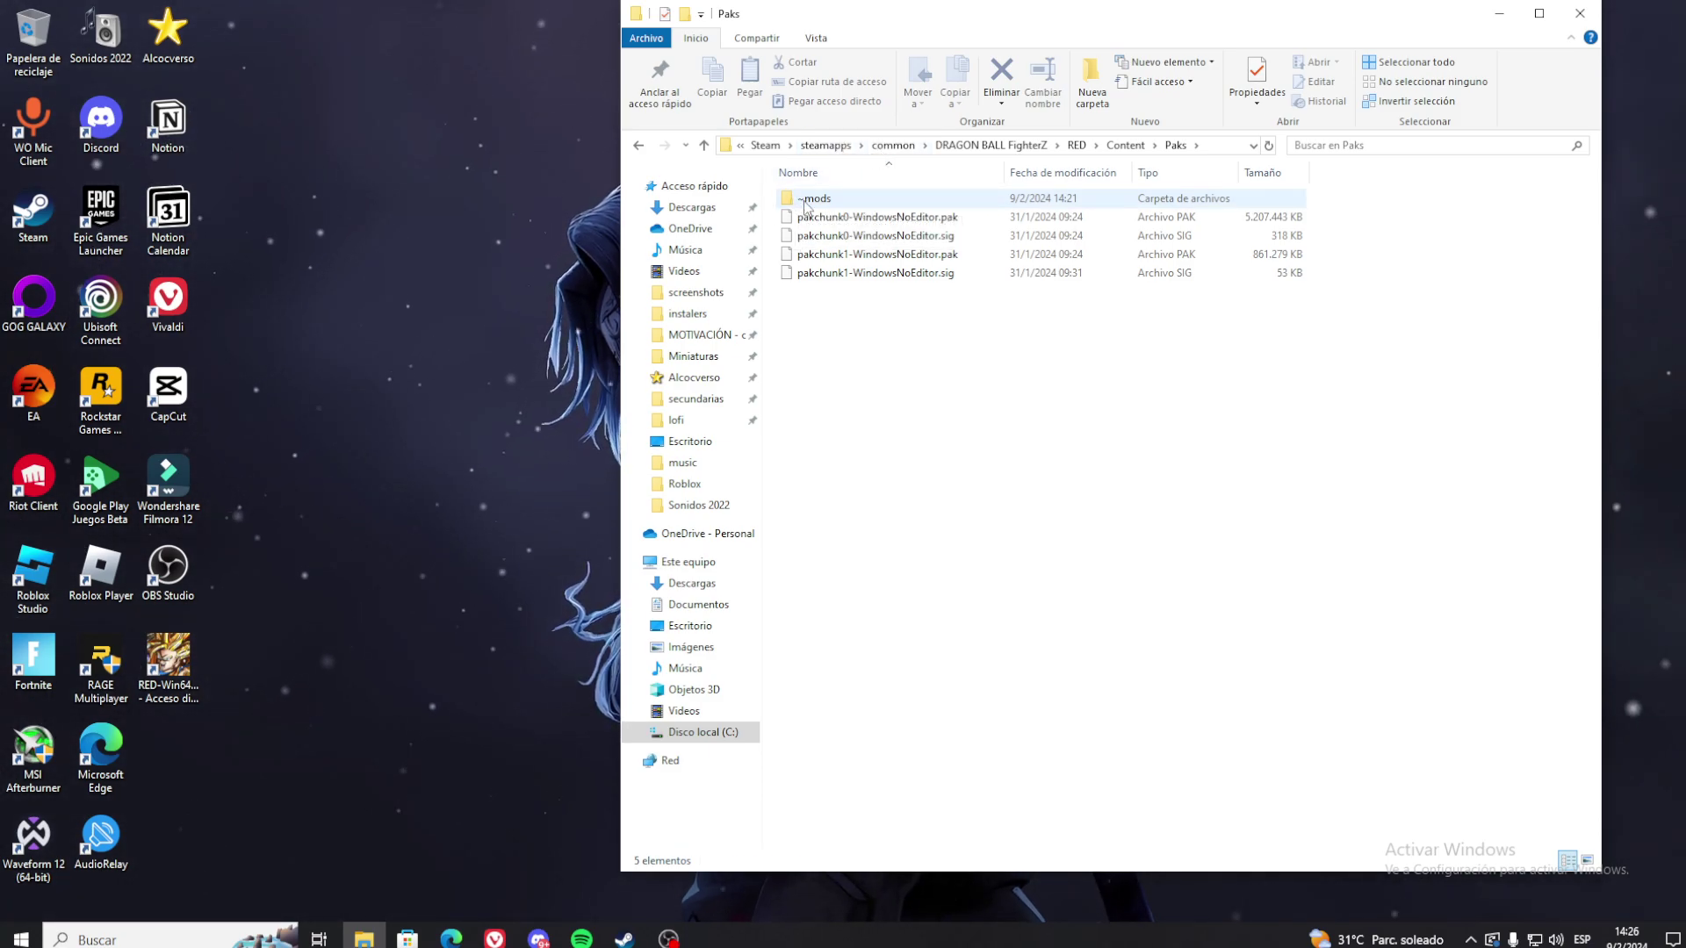
{"action": "left_click", "coordinate": [703, 145]}
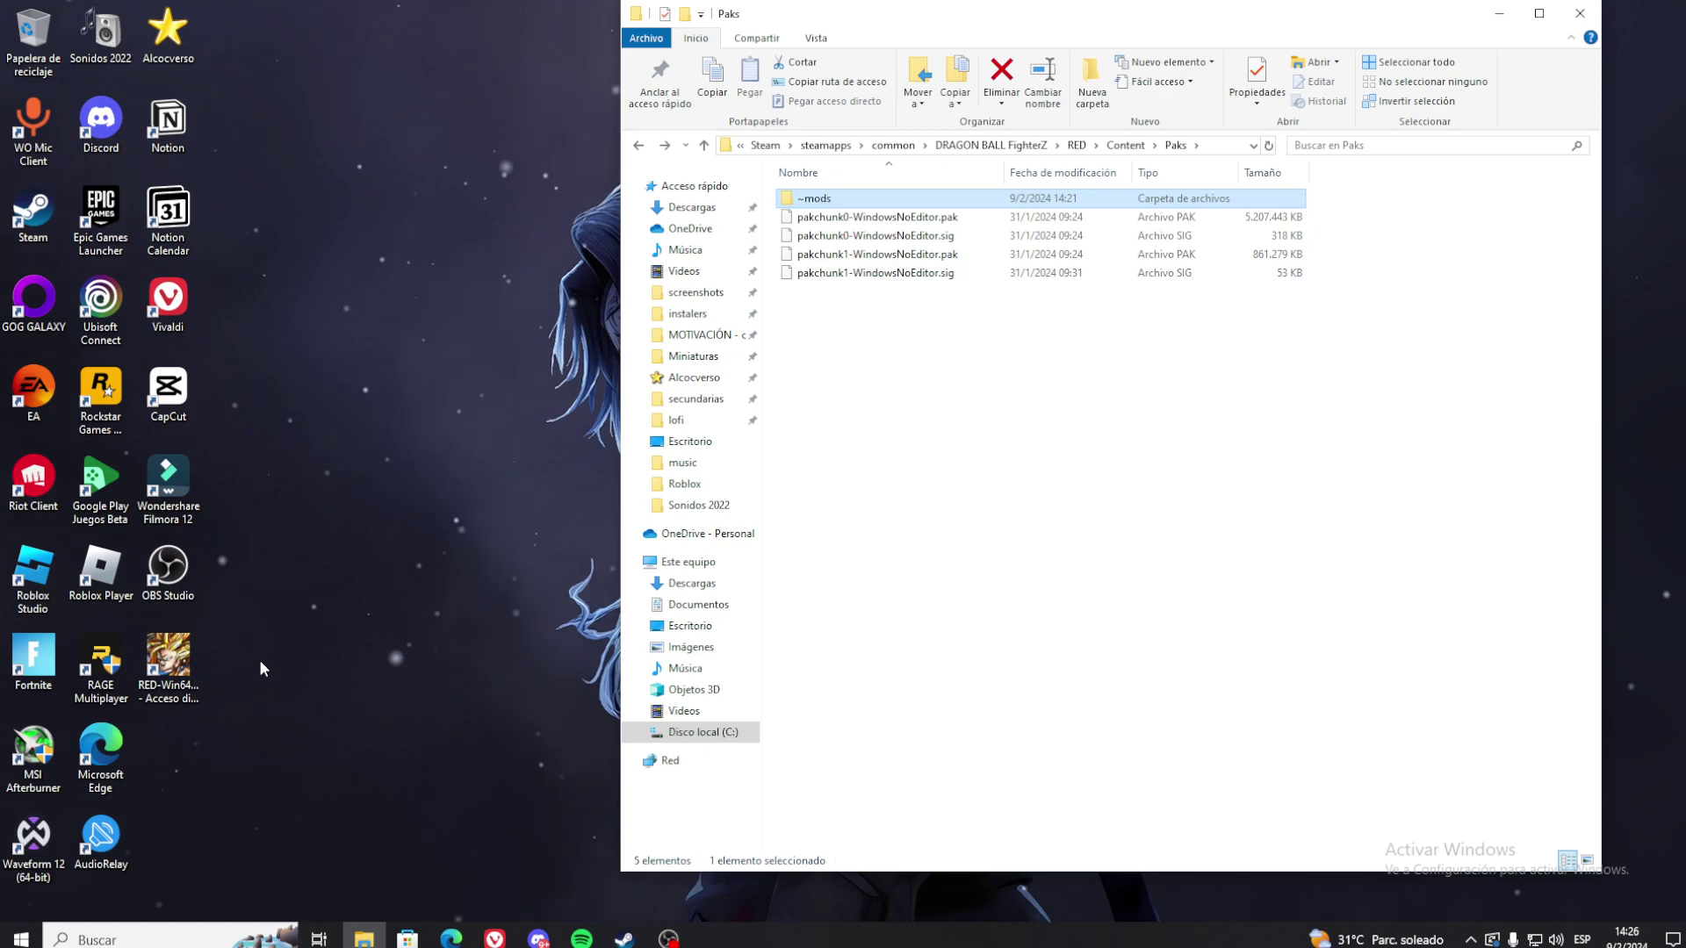
Step: Switch to the Vivaldi browser and show the GameBanana page for Dragon Ball FighterZ
{"action": "left_click", "coordinate": [169, 661]}
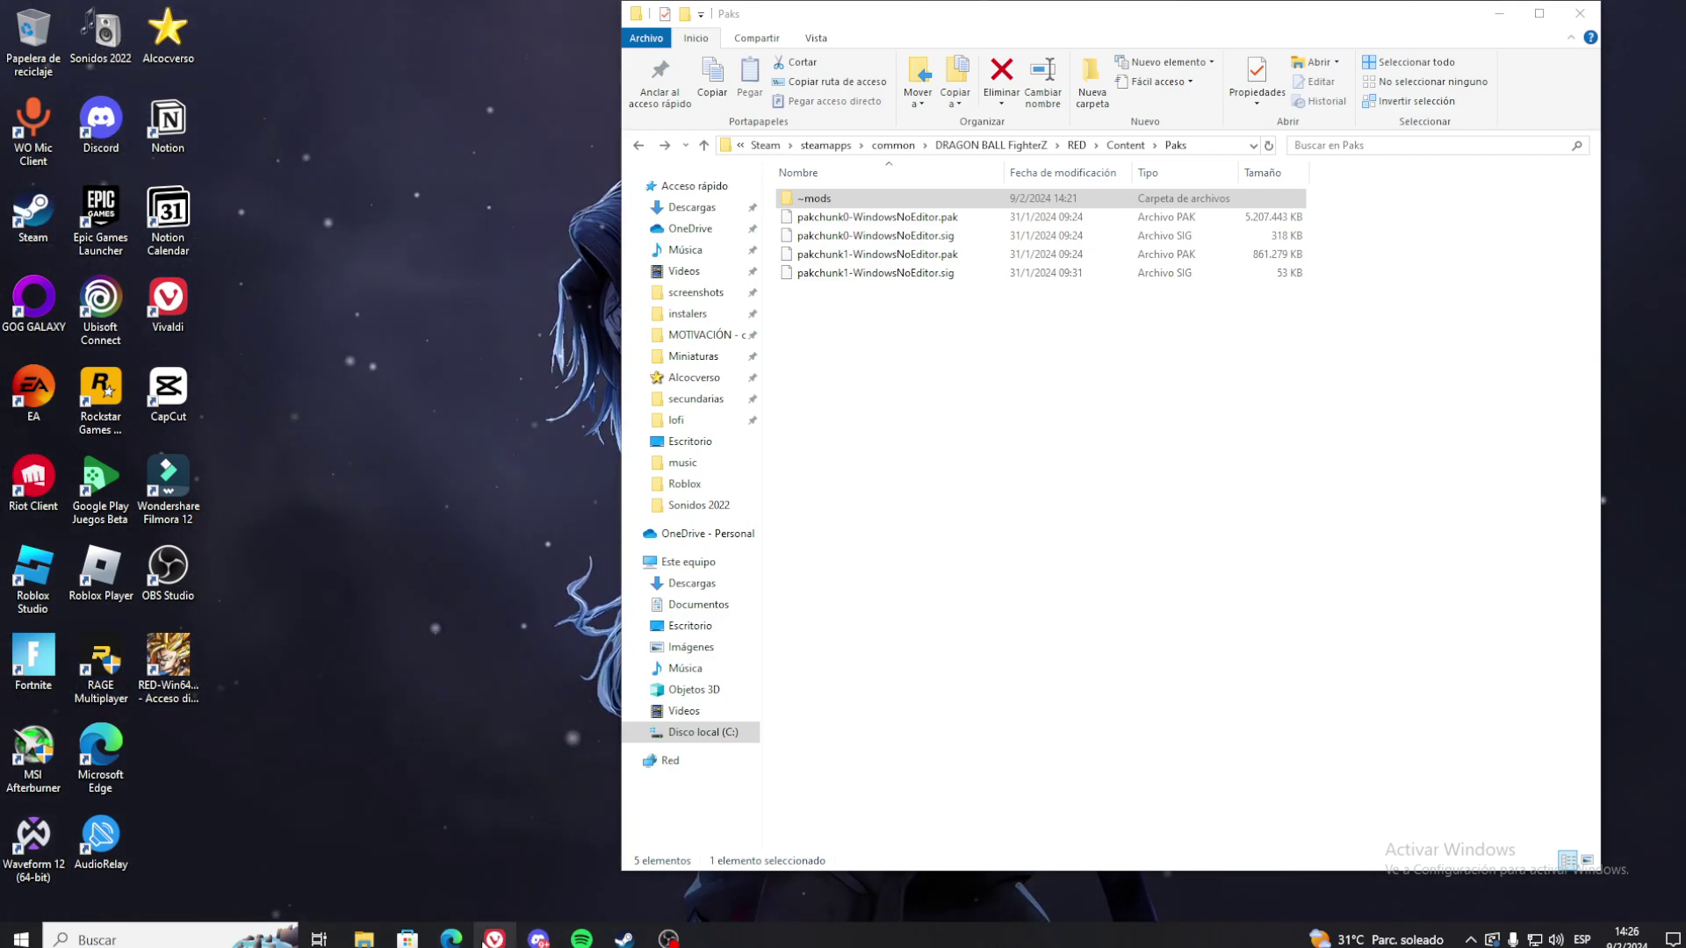
{"action": "left_click", "coordinate": [494, 937]}
{"action": "left_click", "coordinate": [272, 12]}
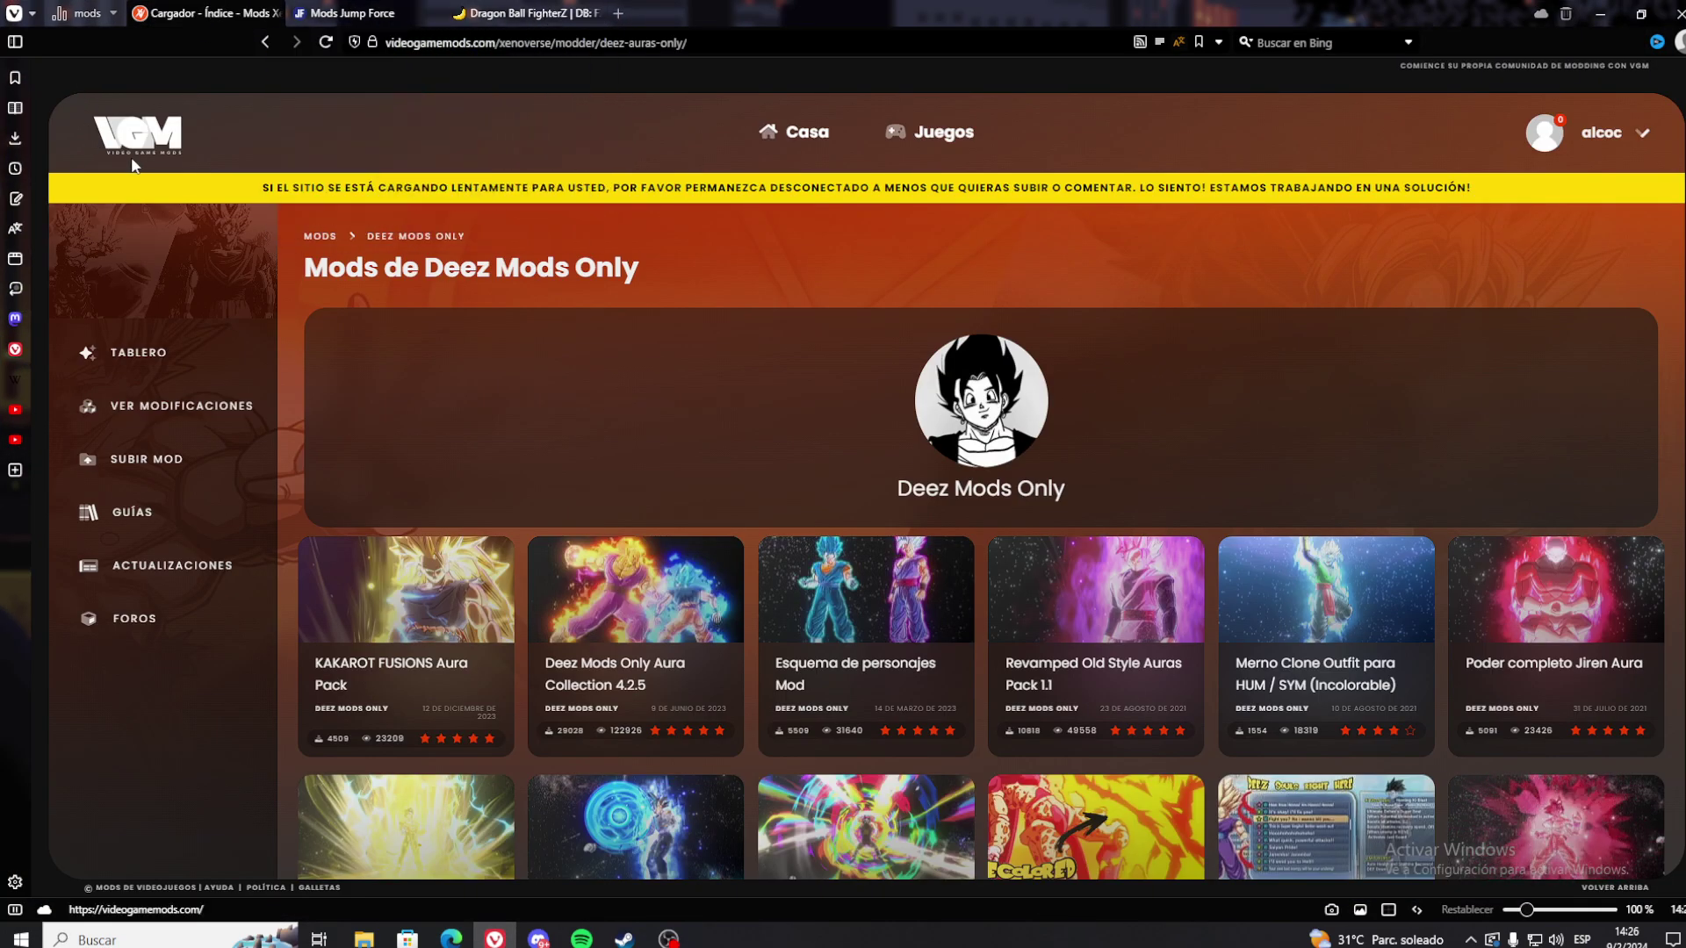
{"action": "left_click", "coordinate": [450, 15]}
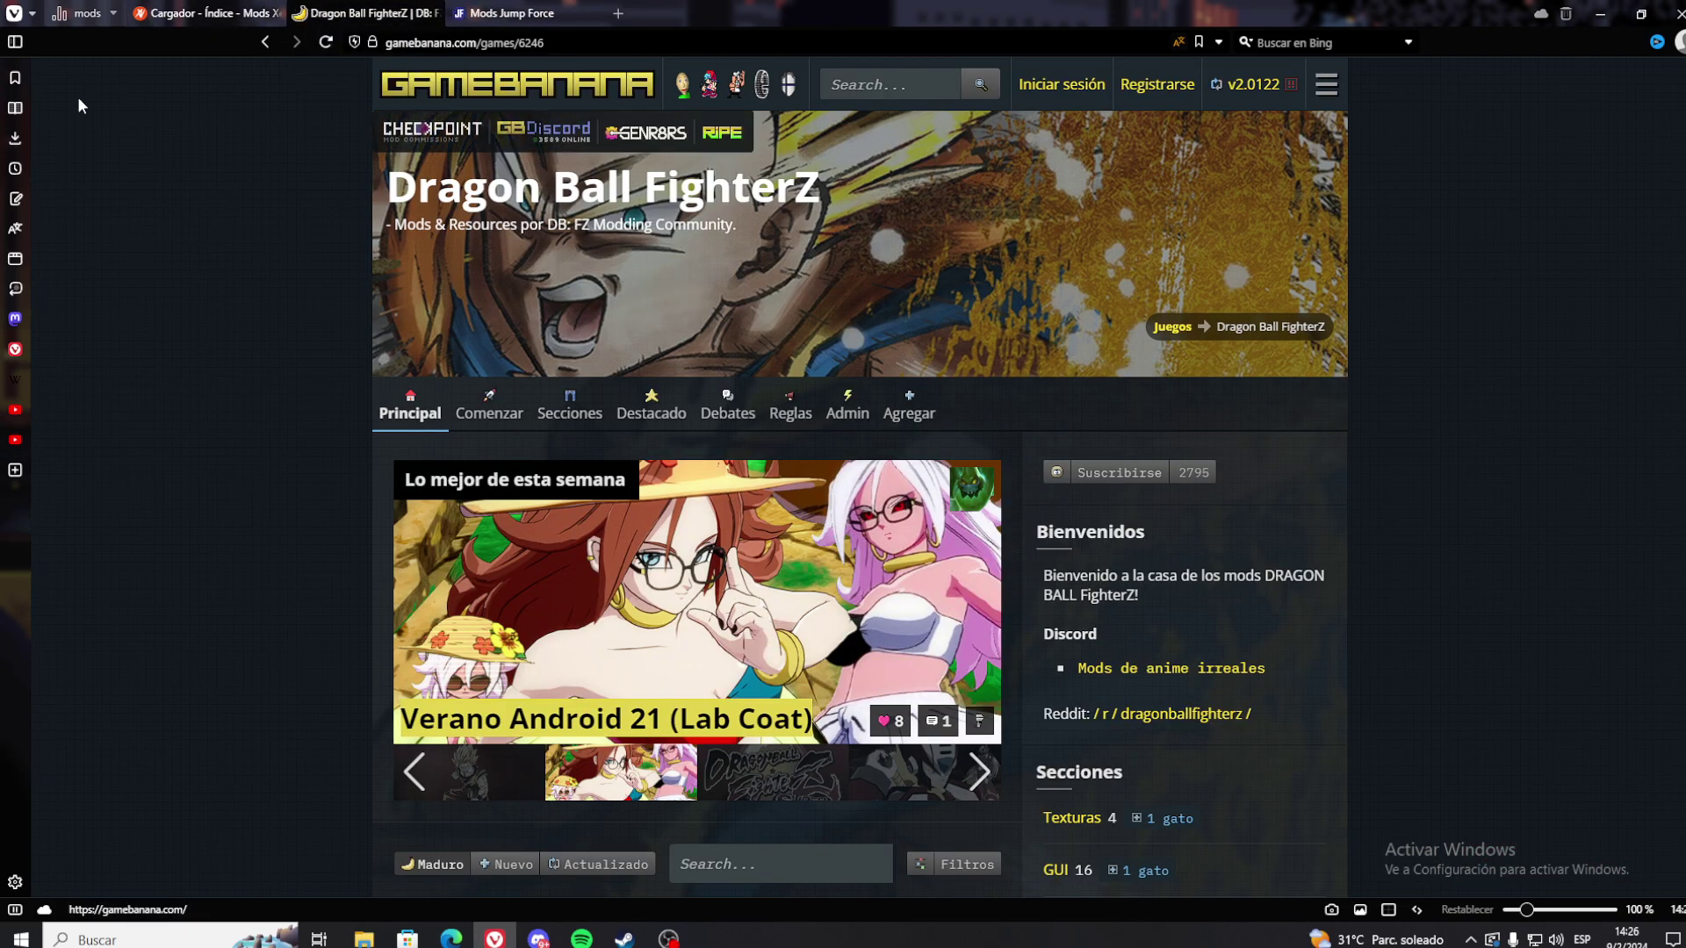
Step: Browse the Dragon Ball FighterZ mod listing on GameBanana for mods to install
{"action": "scroll", "coordinate": [834, 645], "scroll_direction": "down", "scroll_amount": 3}
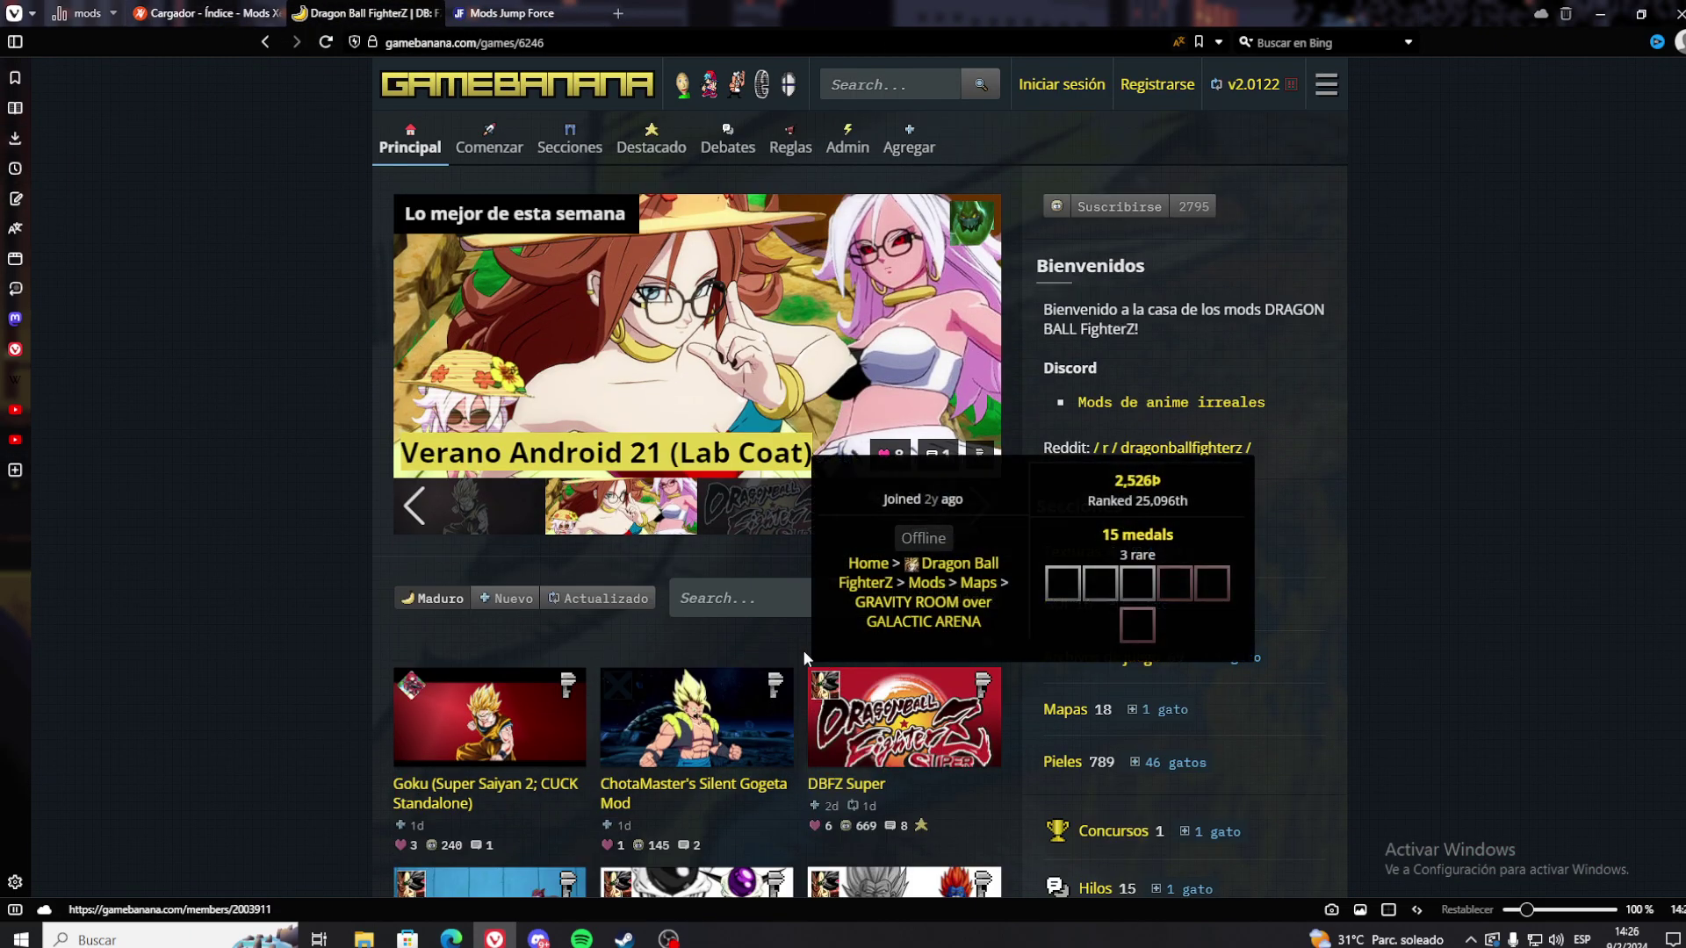
{"action": "scroll", "coordinate": [995, 571], "scroll_direction": "down", "scroll_amount": 2}
{"action": "scroll", "coordinate": [995, 571], "scroll_direction": "down", "scroll_amount": 4}
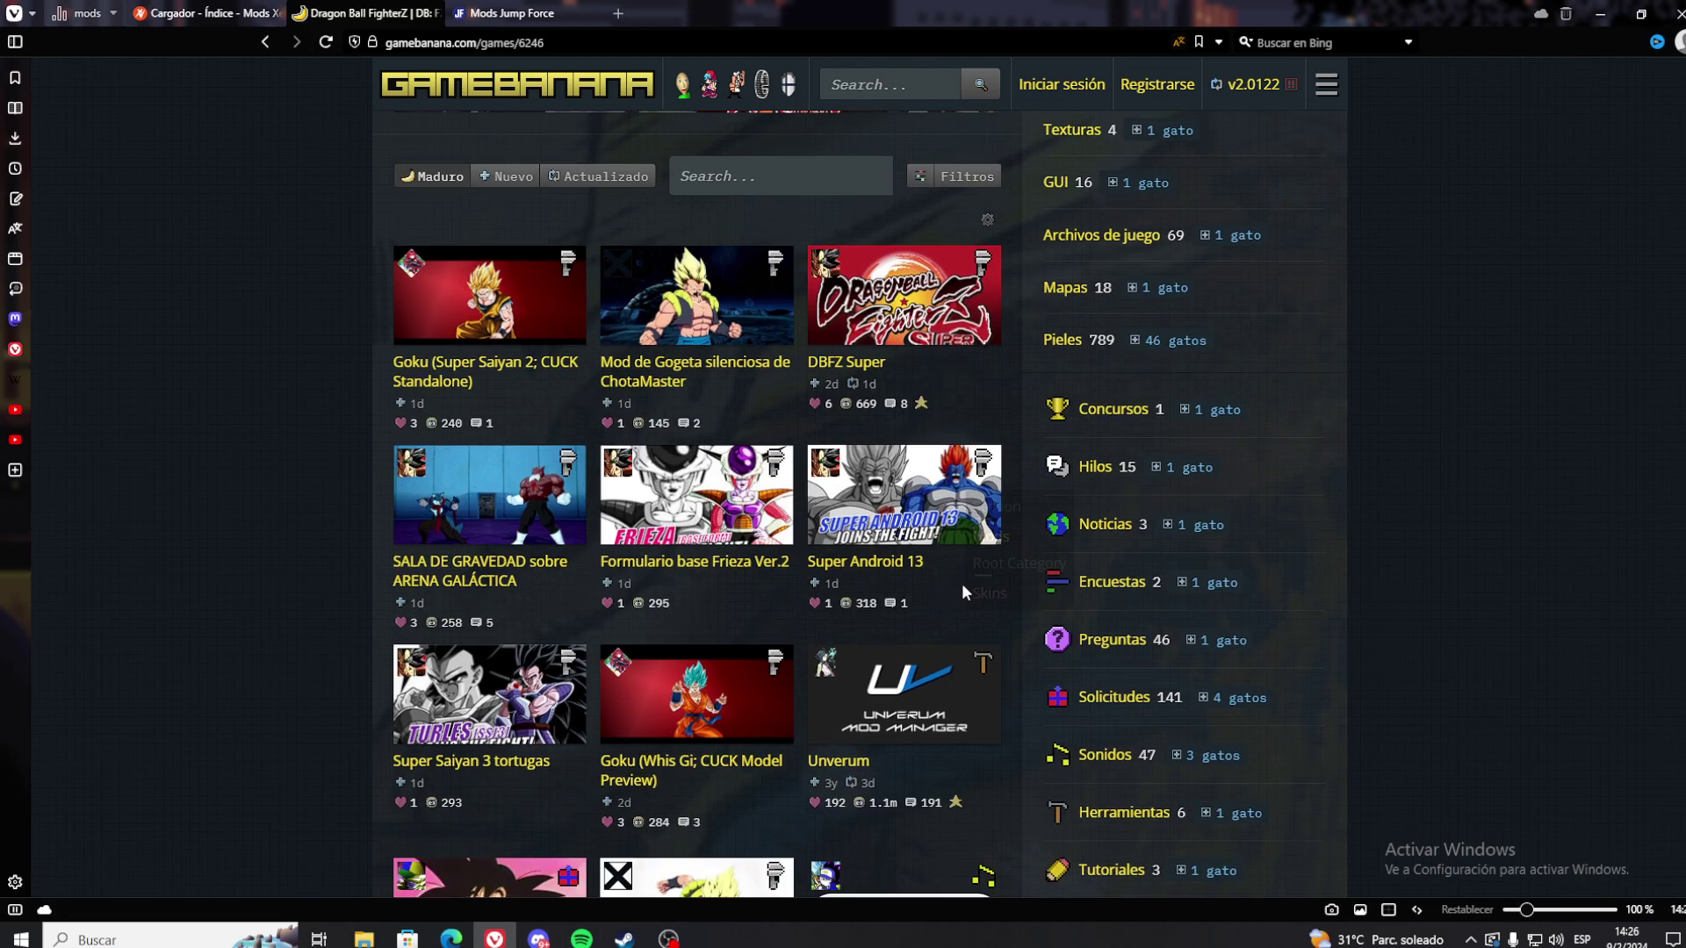
{"action": "scroll", "coordinate": [848, 322], "scroll_direction": "down", "scroll_amount": 3}
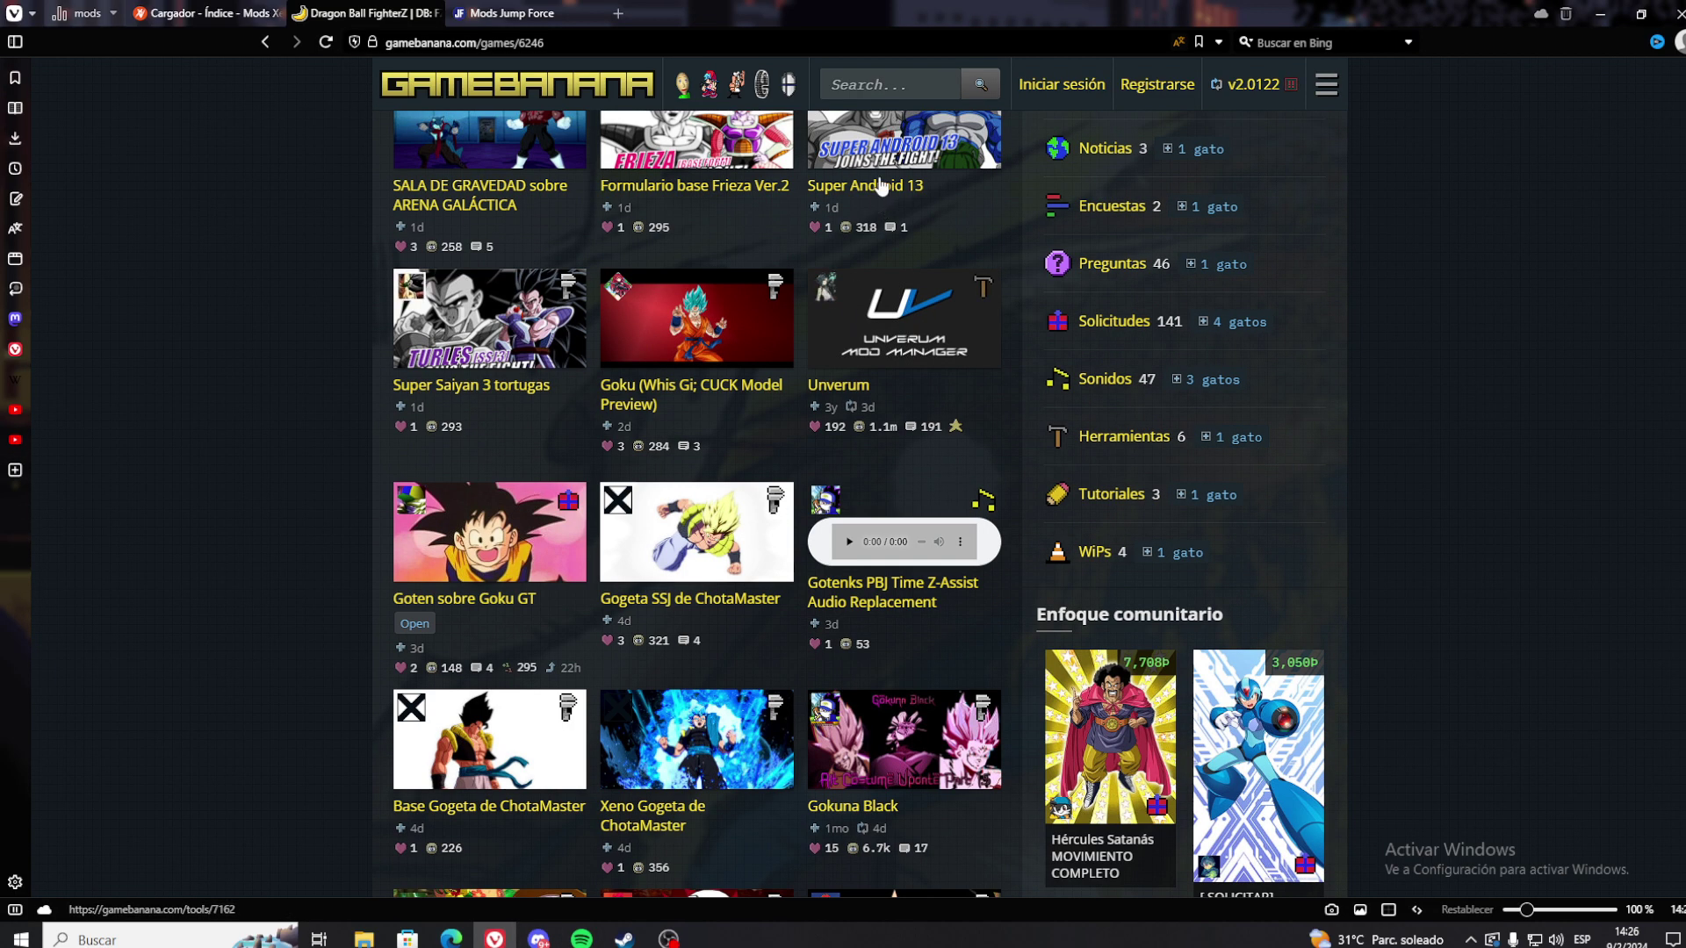
{"action": "scroll", "coordinate": [596, 323], "scroll_direction": "down", "scroll_amount": 7}
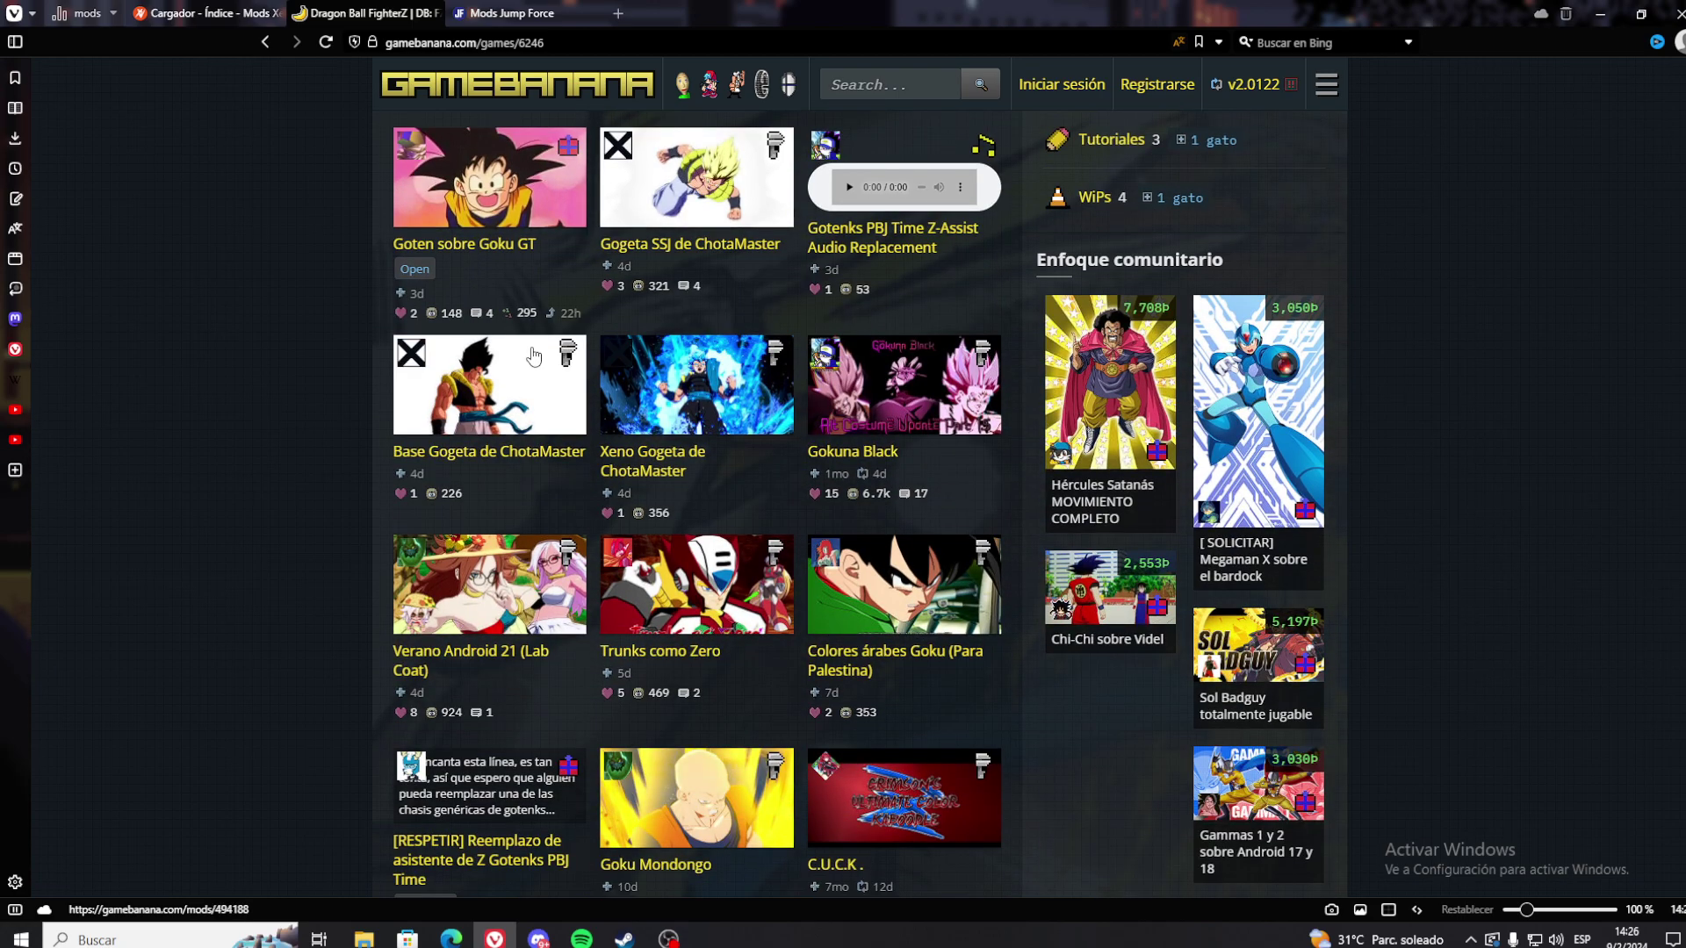
{"action": "scroll", "coordinate": [492, 343], "scroll_direction": "down", "scroll_amount": 2}
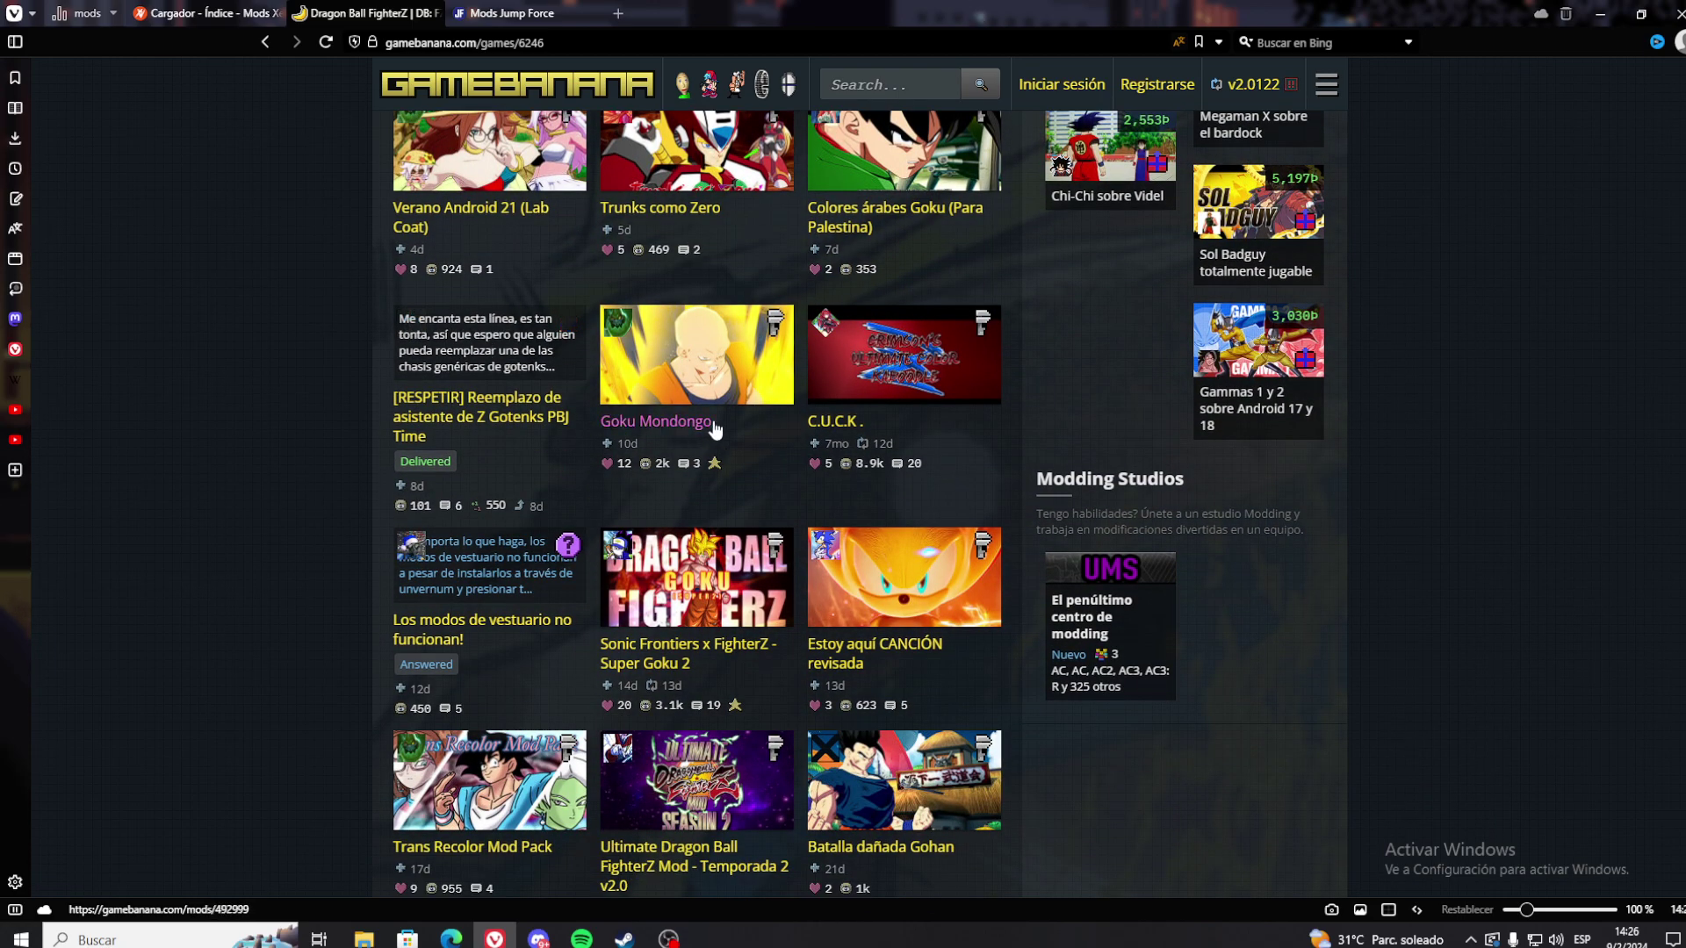
{"action": "scroll", "coordinate": [672, 386], "scroll_direction": "down", "scroll_amount": 1}
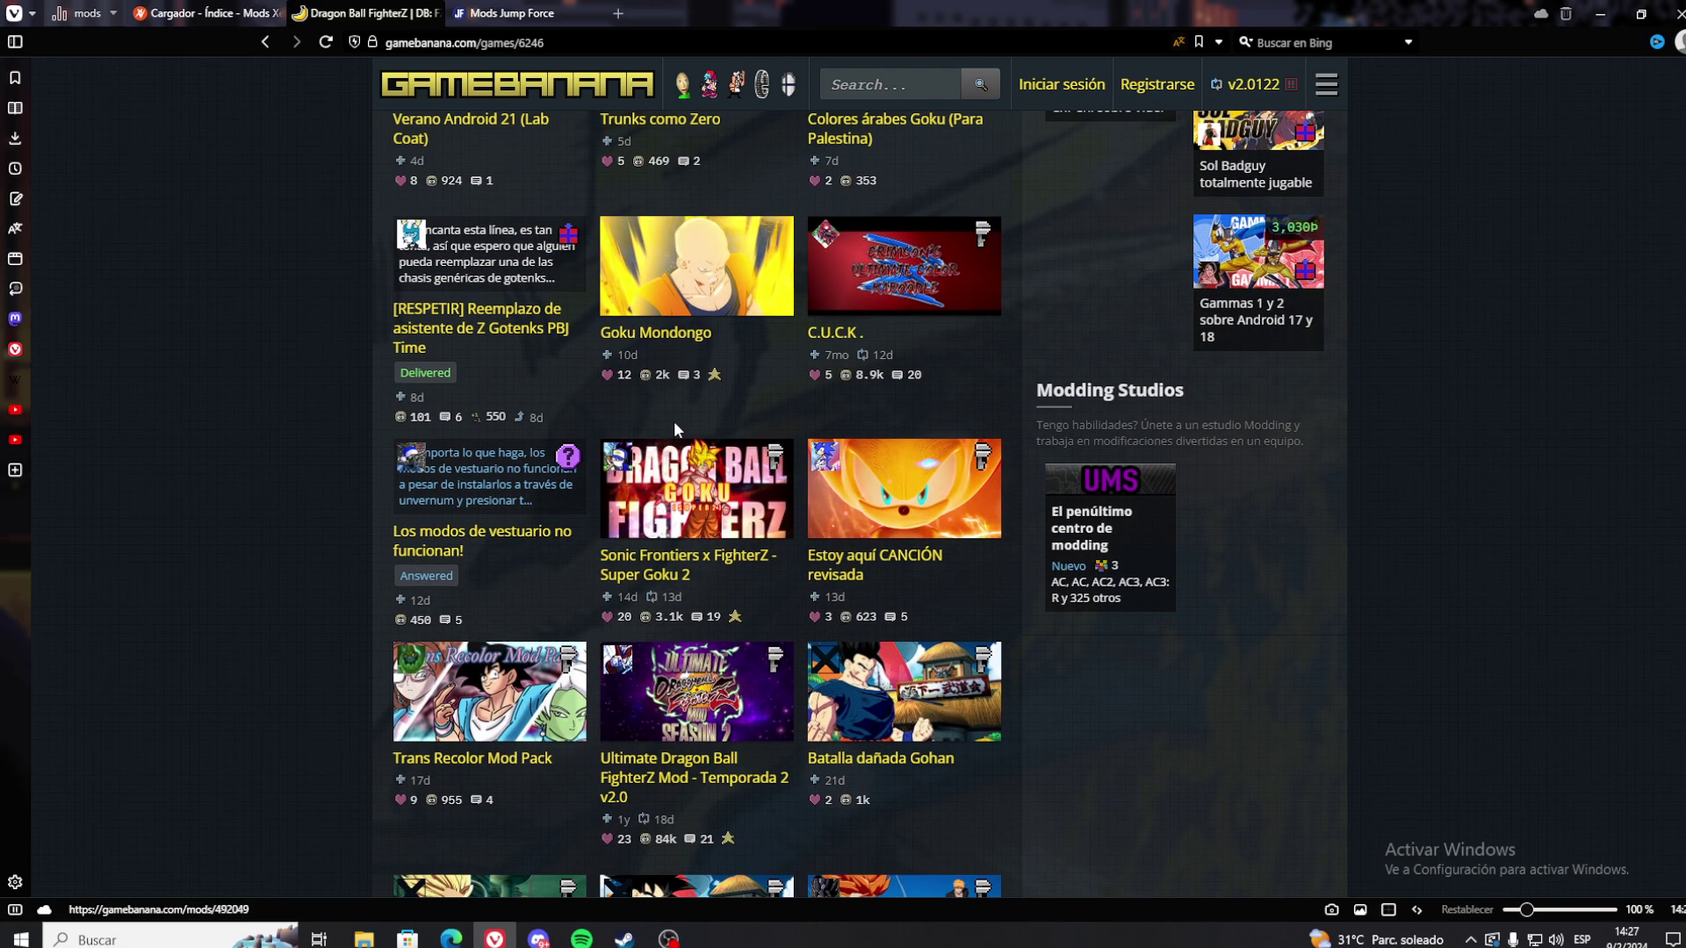
{"action": "scroll", "coordinate": [677, 351], "scroll_direction": "down", "scroll_amount": 3}
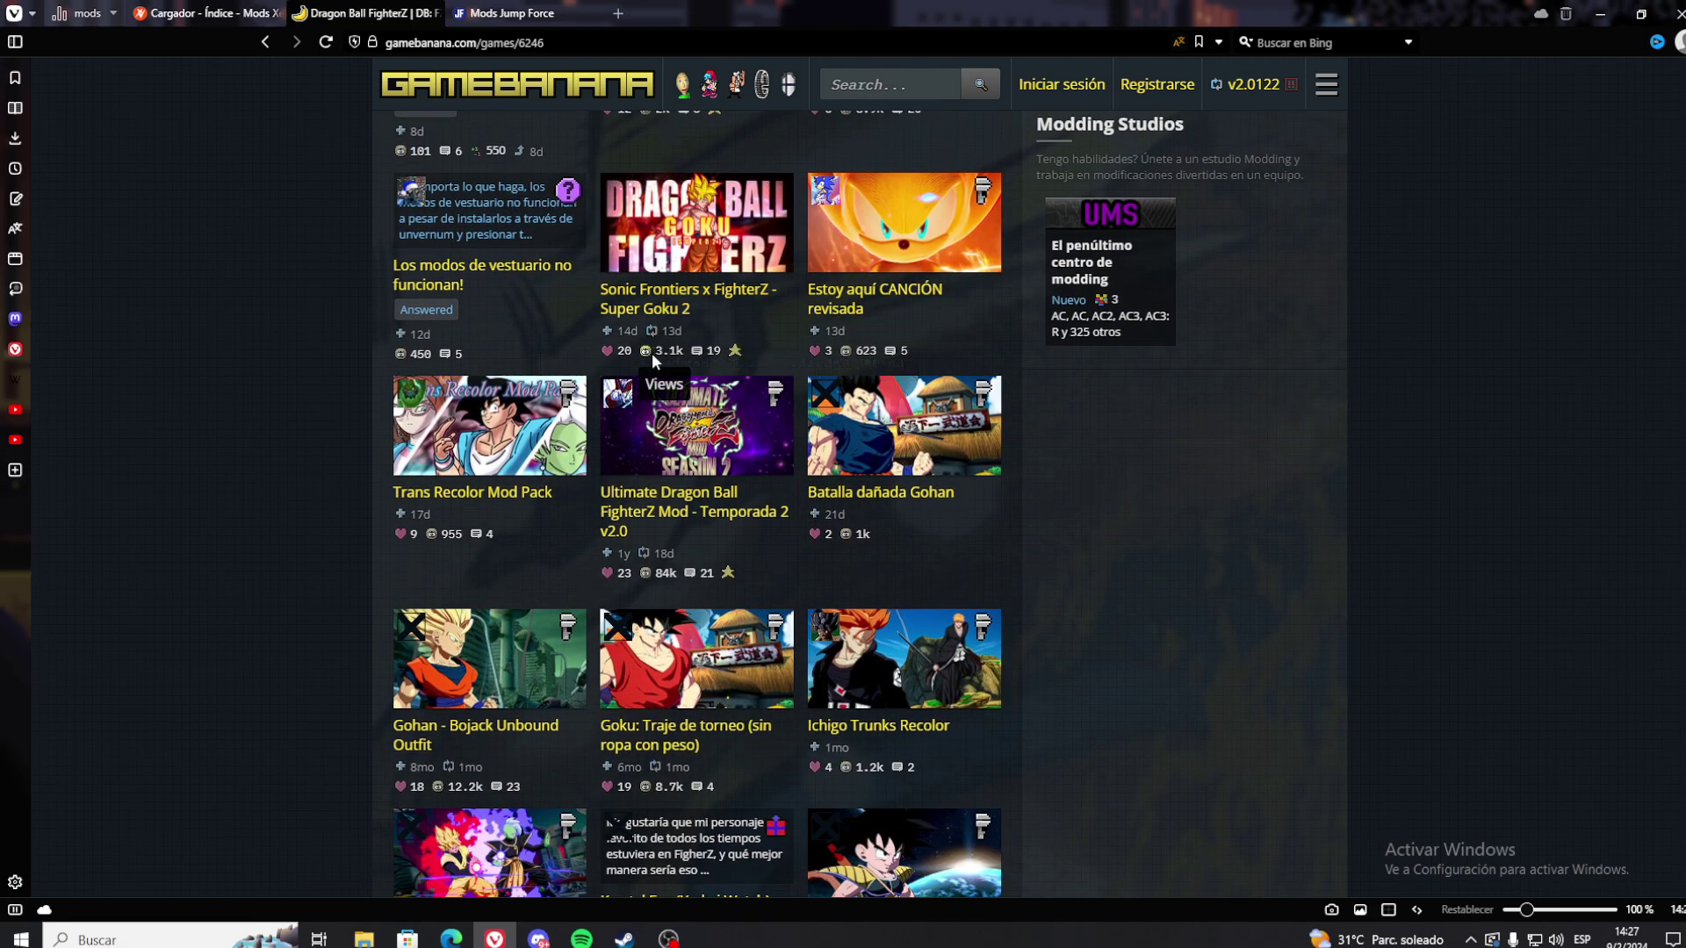
{"action": "scroll", "coordinate": [646, 357], "scroll_direction": "down", "scroll_amount": 6}
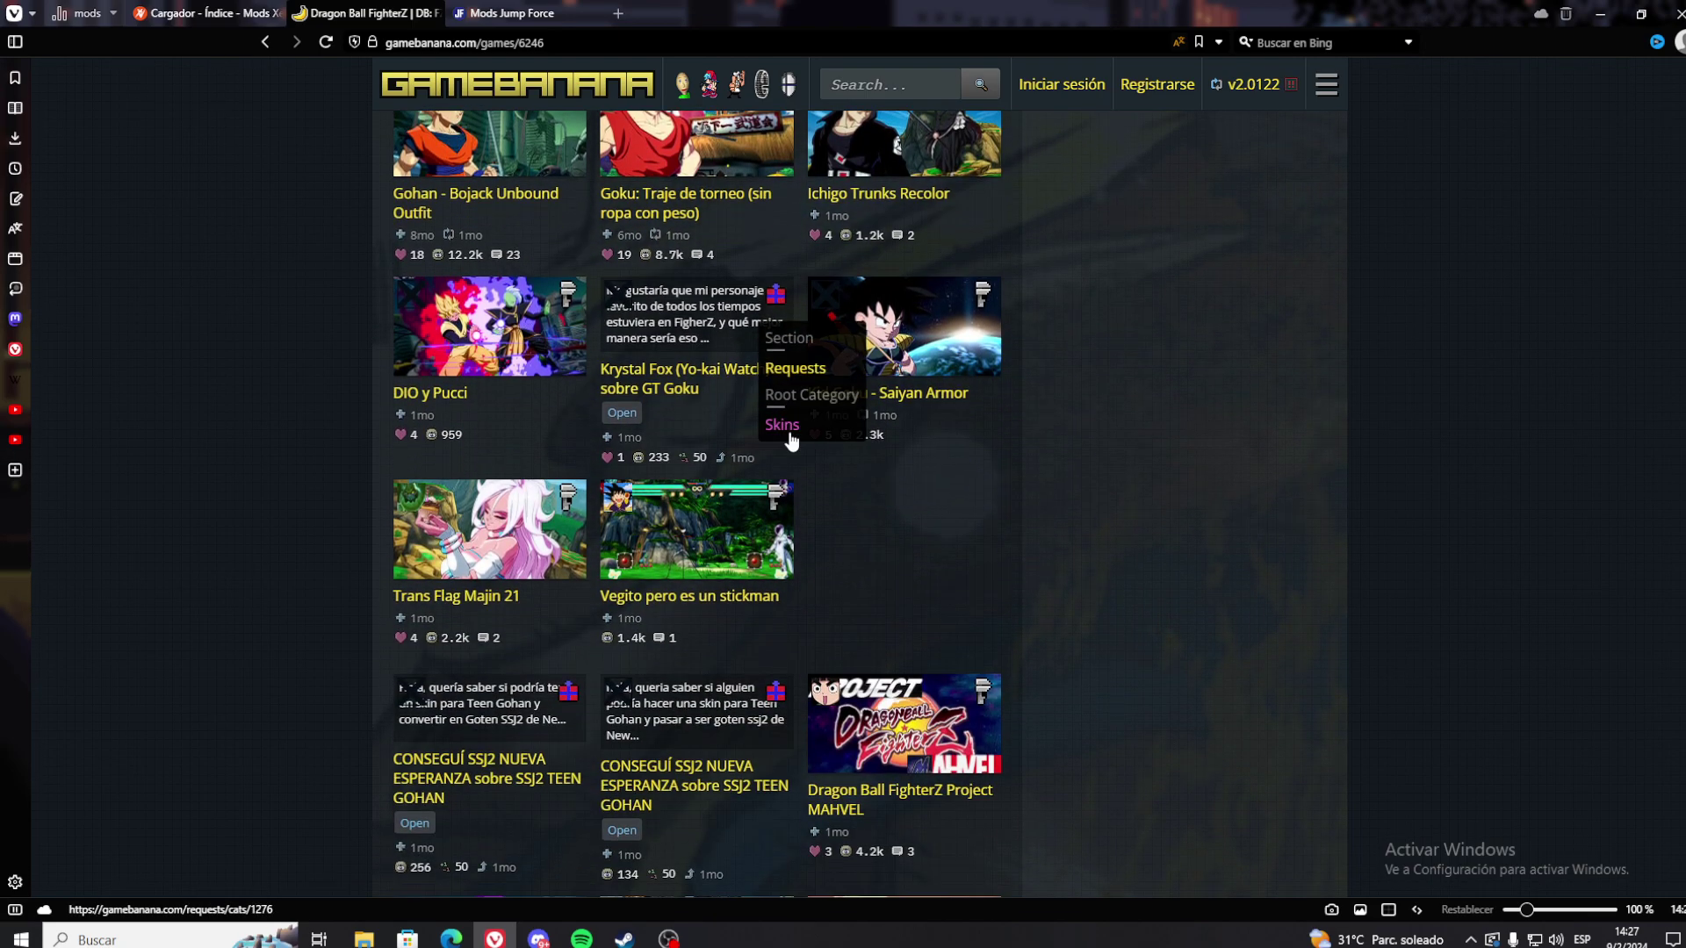
{"action": "scroll", "coordinate": [758, 405], "scroll_direction": "down", "scroll_amount": 4}
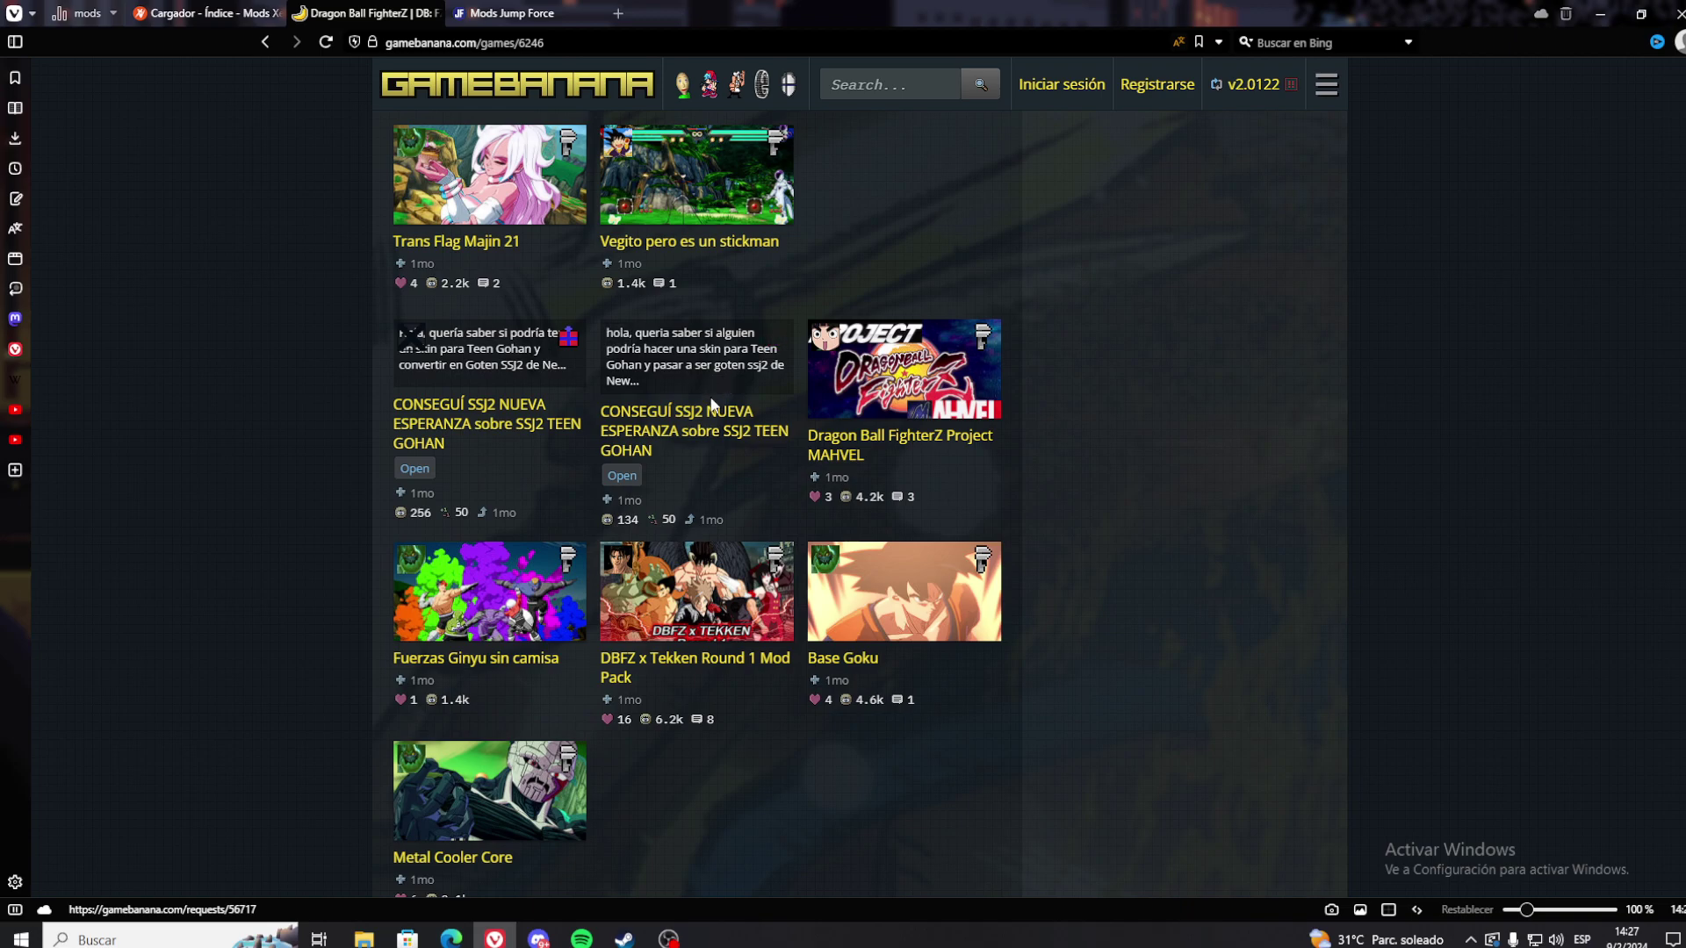
{"action": "scroll", "coordinate": [739, 392], "scroll_direction": "up", "scroll_amount": 15}
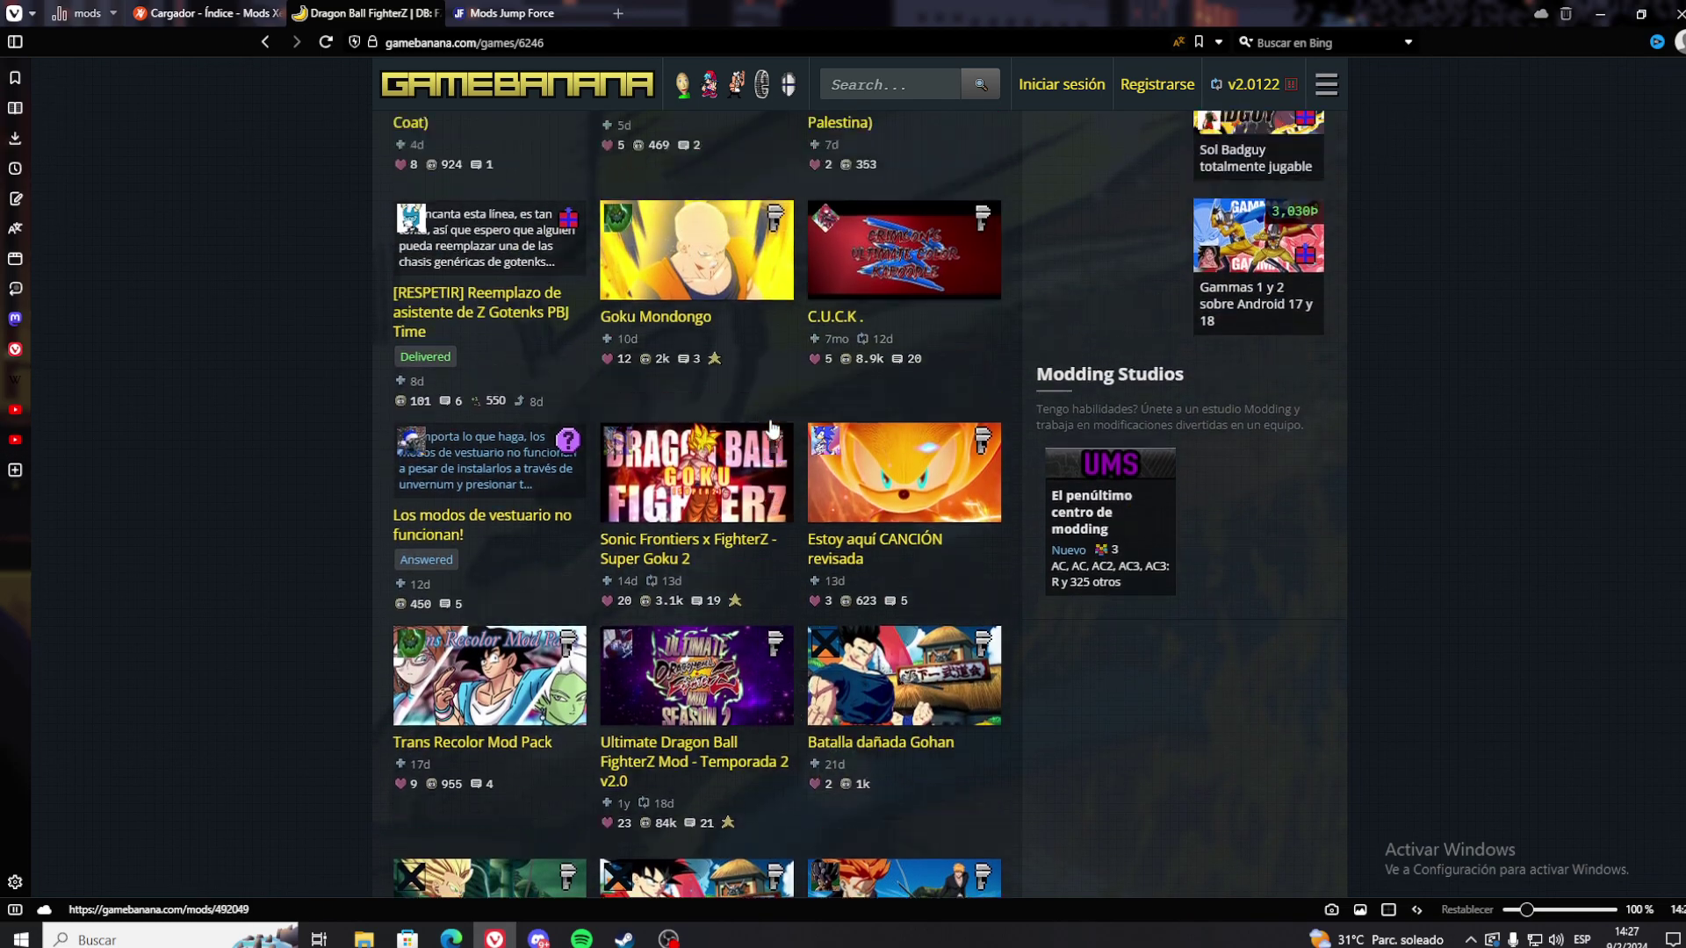
Step: Look through the newest mods and the featured entries at the beginning of the Dragon Ball FighterZ listing
{"action": "scroll", "coordinate": [771, 417], "scroll_direction": "up", "scroll_amount": 3}
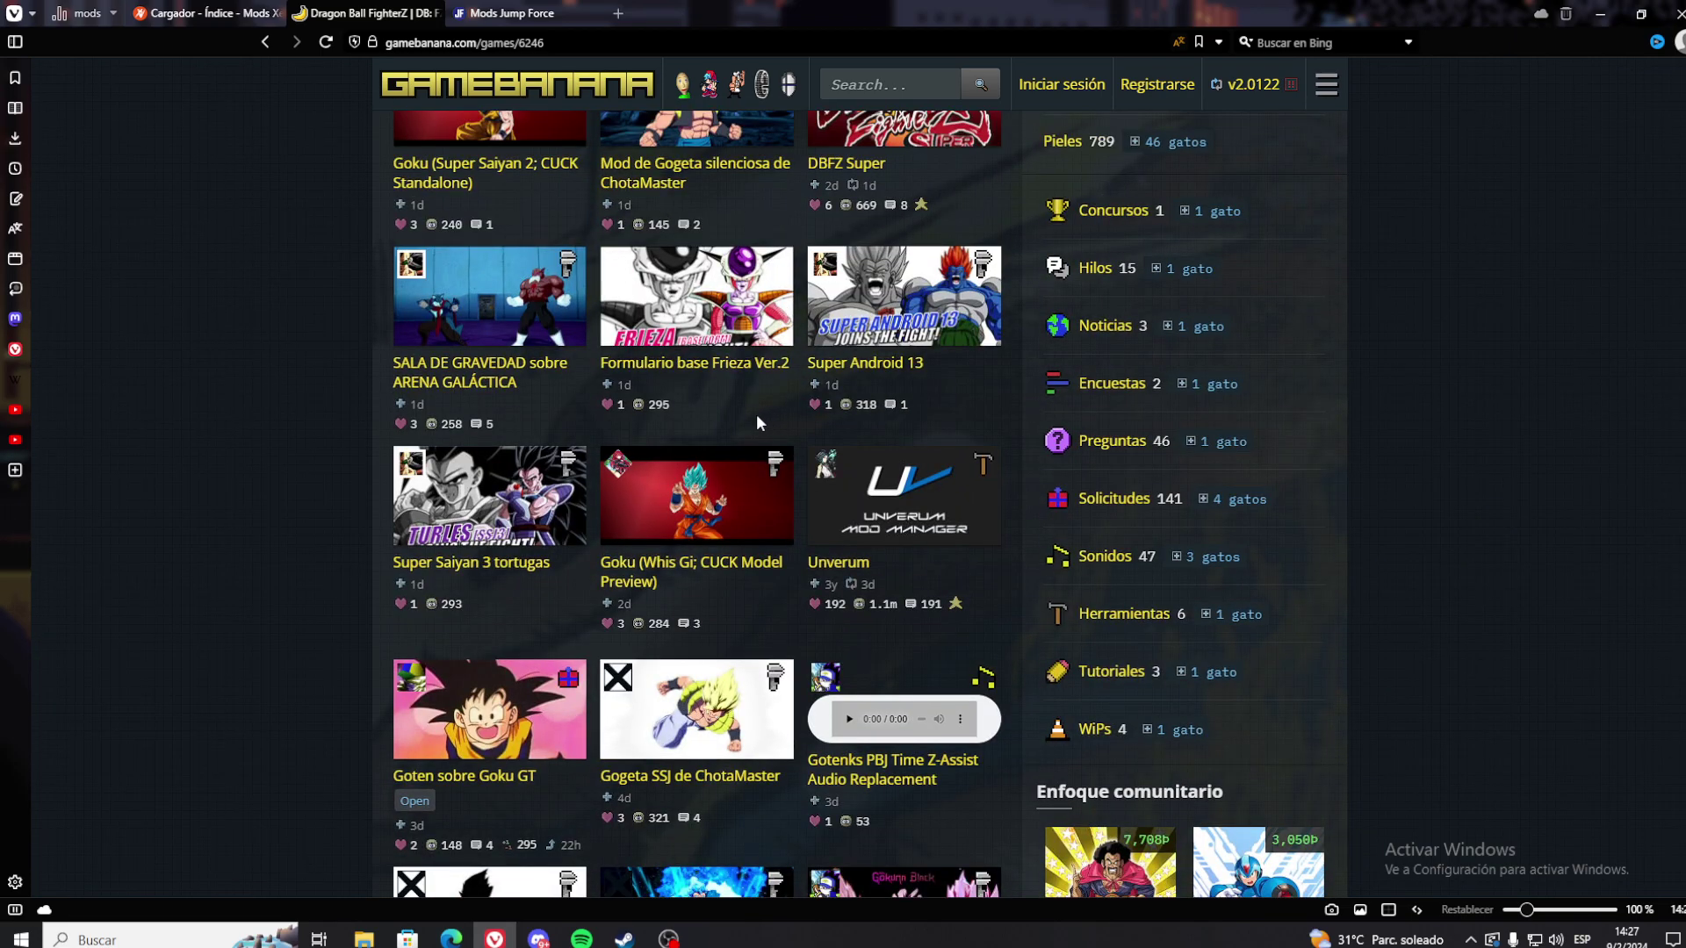
{"action": "mouse_move", "coordinate": [825, 264]}
{"action": "scroll", "coordinate": [807, 303], "scroll_direction": "up", "scroll_amount": 4}
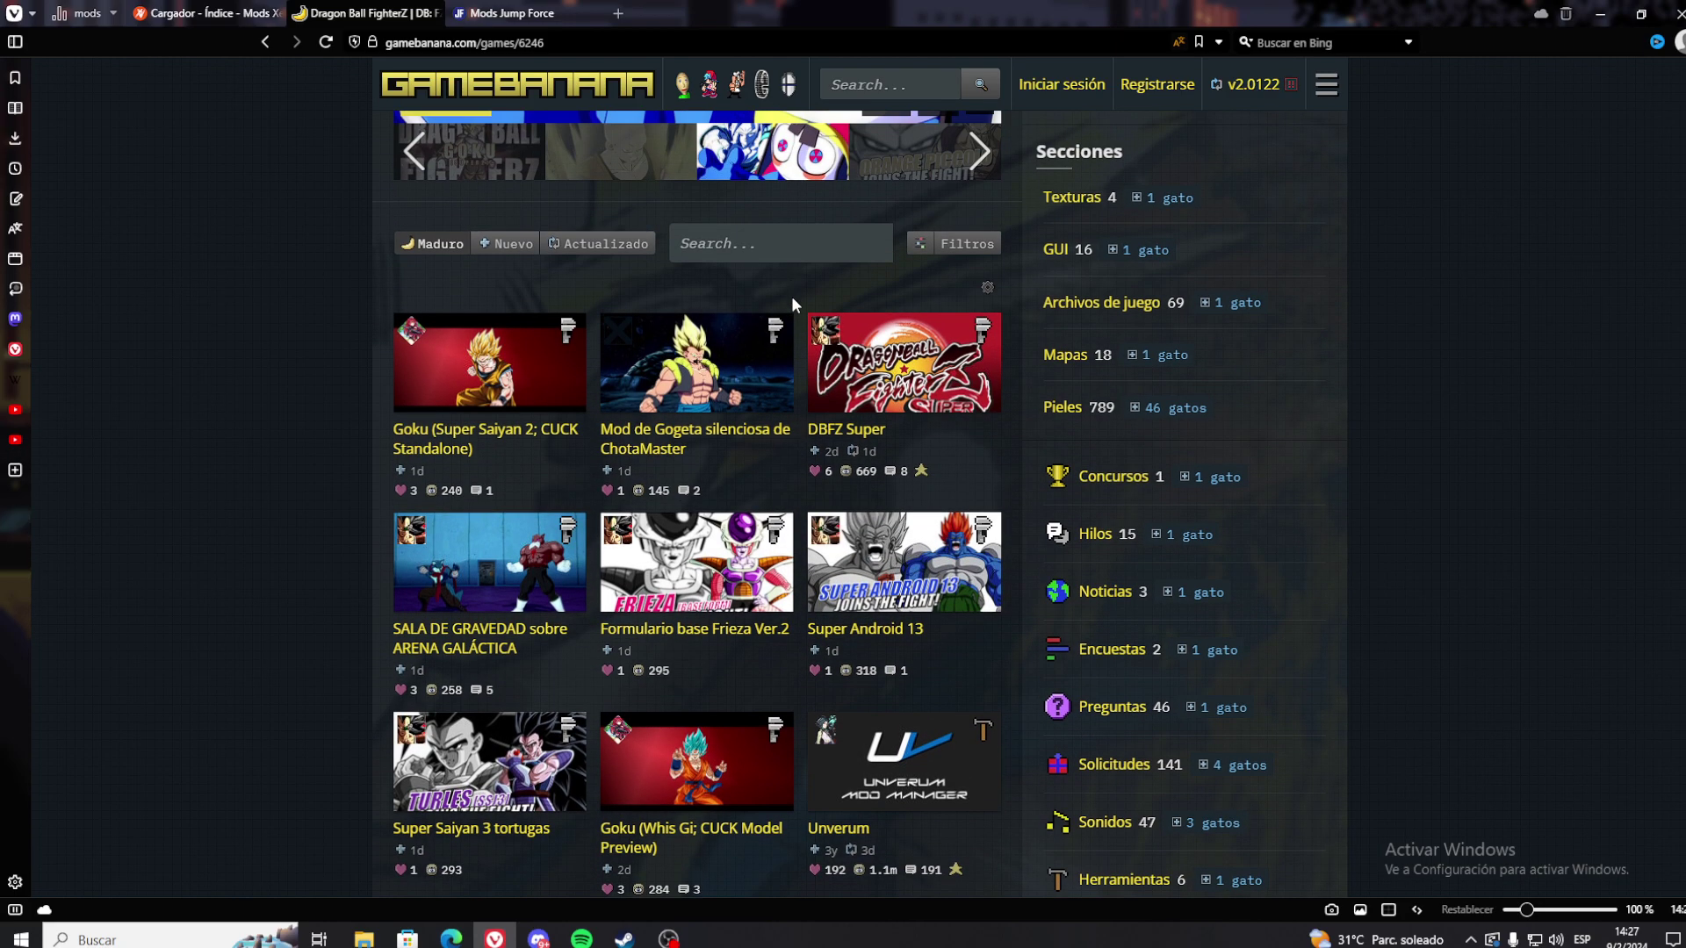
{"action": "scroll", "coordinate": [777, 293], "scroll_direction": "up", "scroll_amount": 1}
{"action": "scroll", "coordinate": [981, 338], "scroll_direction": "up", "scroll_amount": 4}
{"action": "scroll", "coordinate": [887, 375], "scroll_direction": "down", "scroll_amount": 4}
{"action": "scroll", "coordinate": [887, 367], "scroll_direction": "down", "scroll_amount": 3}
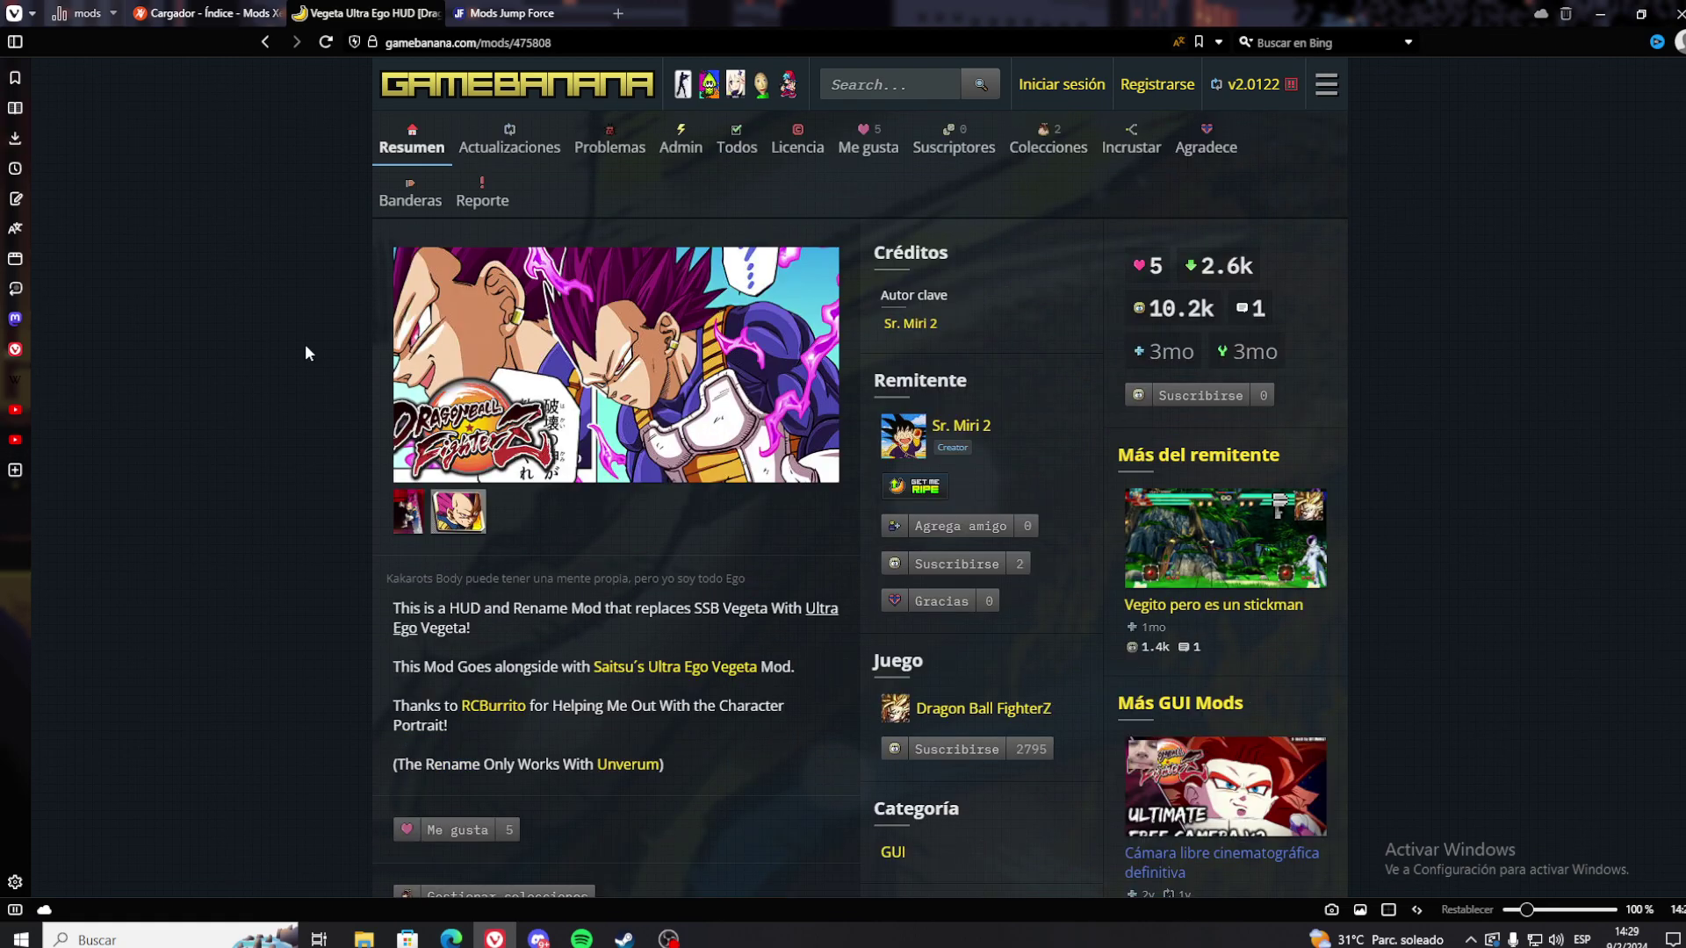
Step: Examine the Vegeta Ultra Ego HUD mod page, covering which character it replaces, its companion mod and its downloadable files
{"action": "scroll", "coordinate": [448, 428], "scroll_direction": "down", "scroll_amount": 5}
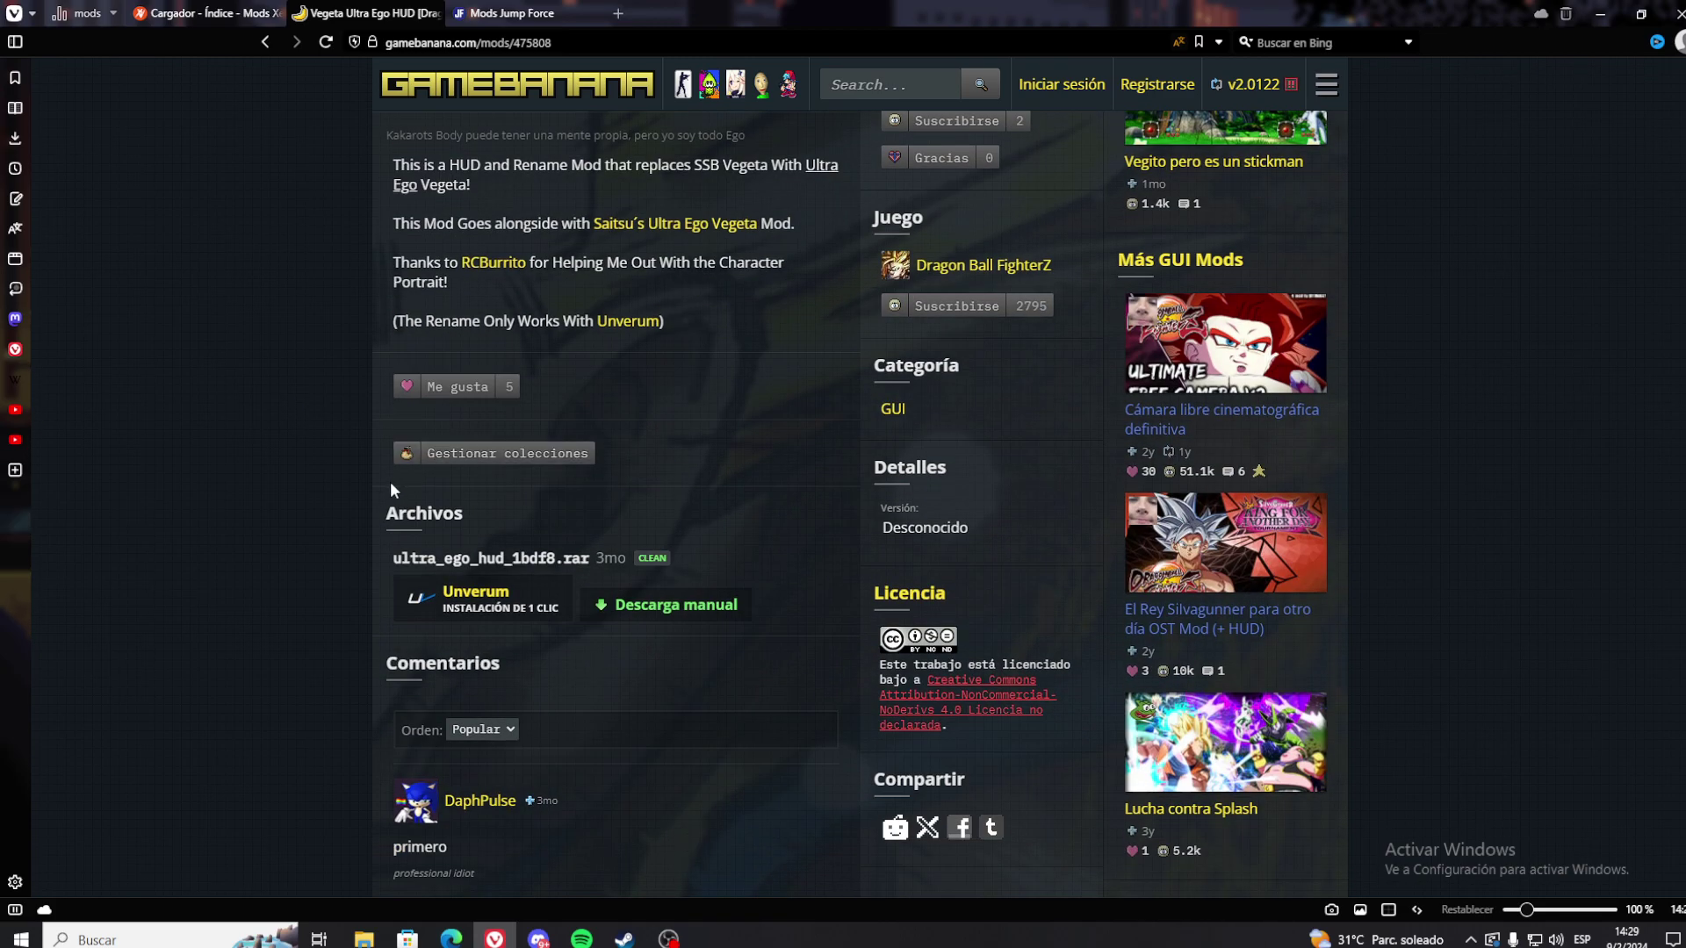
{"action": "scroll", "coordinate": [665, 314], "scroll_direction": "up", "scroll_amount": 7}
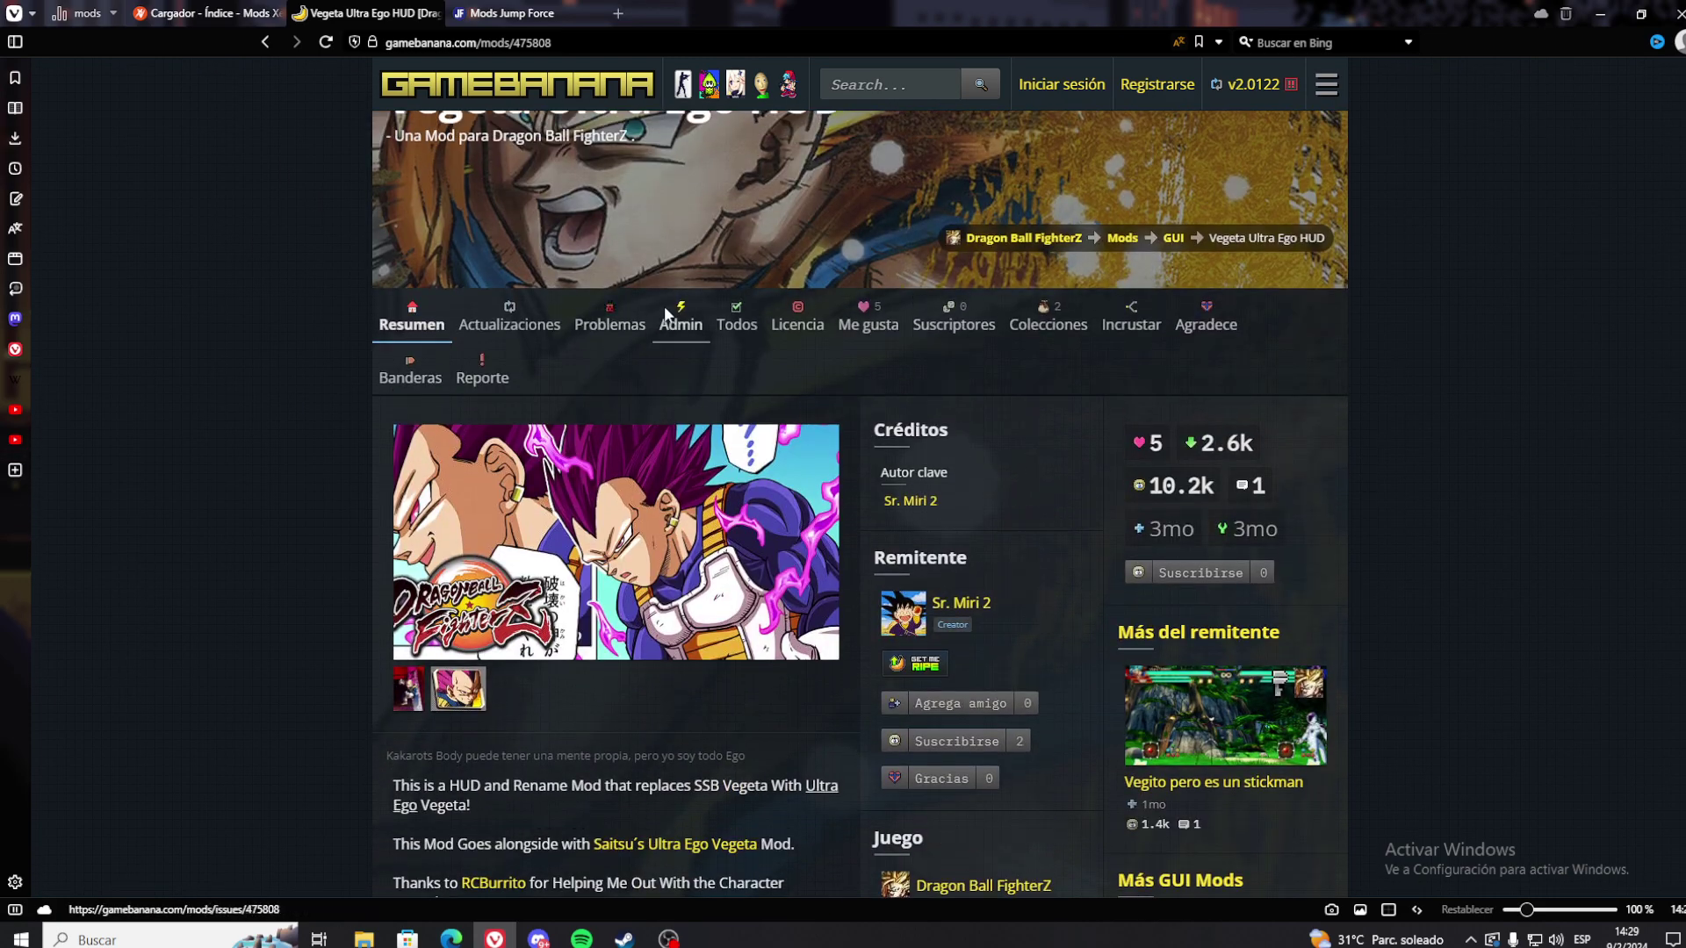
{"action": "scroll", "coordinate": [608, 515], "scroll_direction": "down", "scroll_amount": 2}
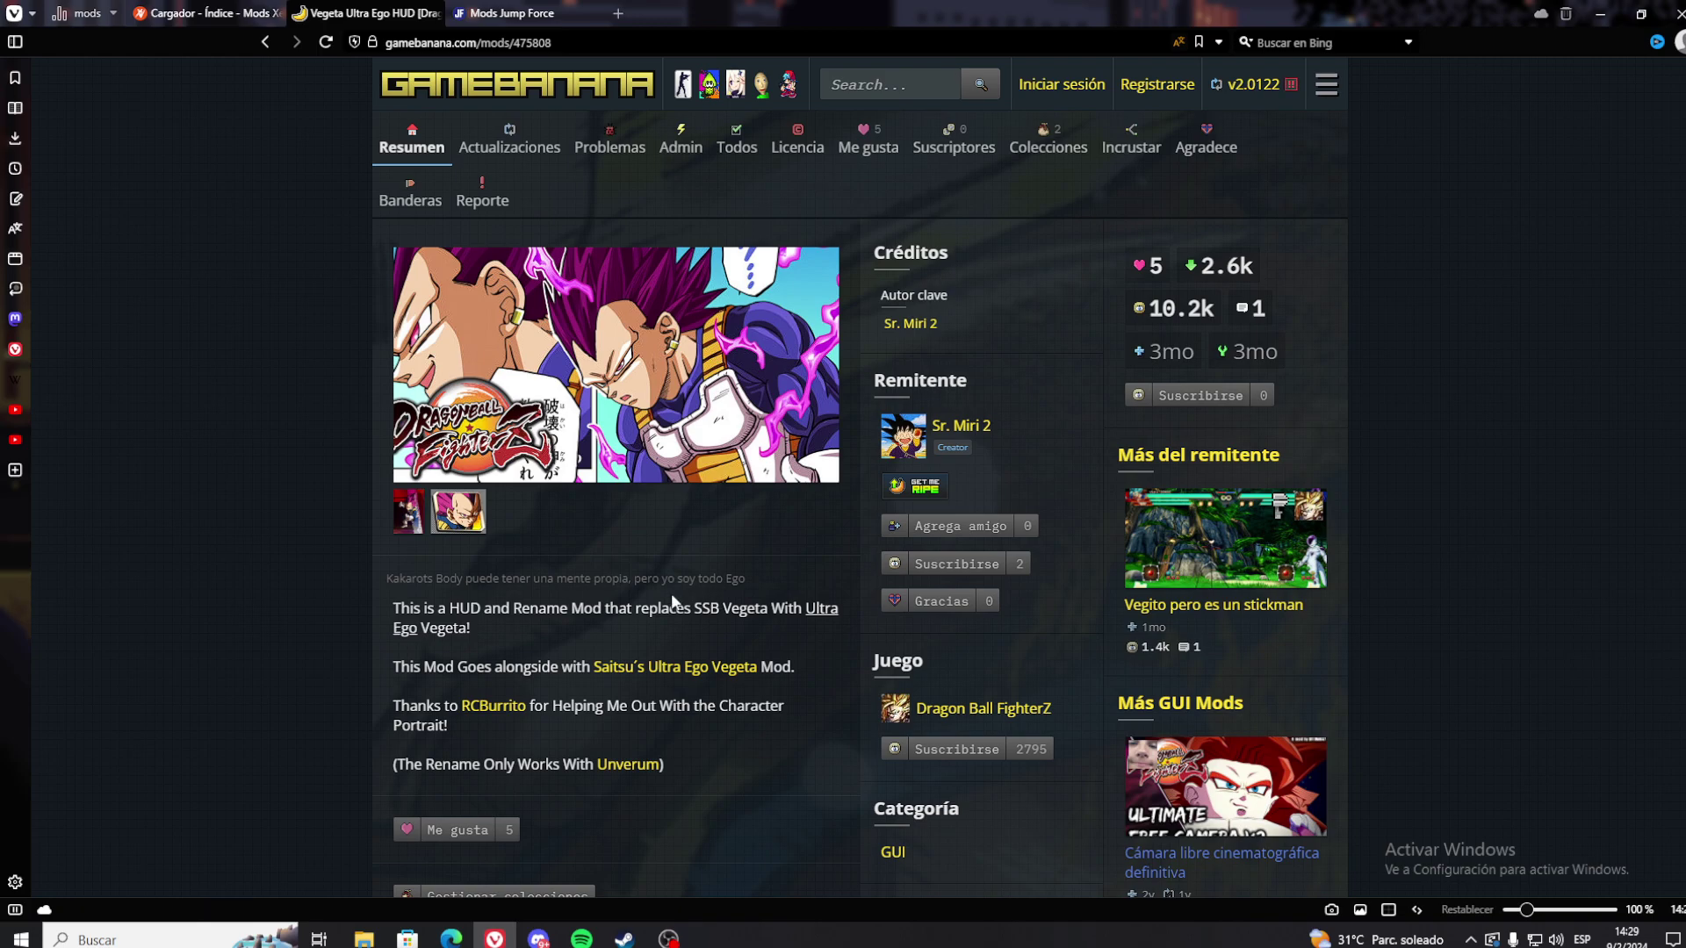
{"action": "left_click_drag", "start_coordinate": [393, 612], "coordinate": [620, 732]}
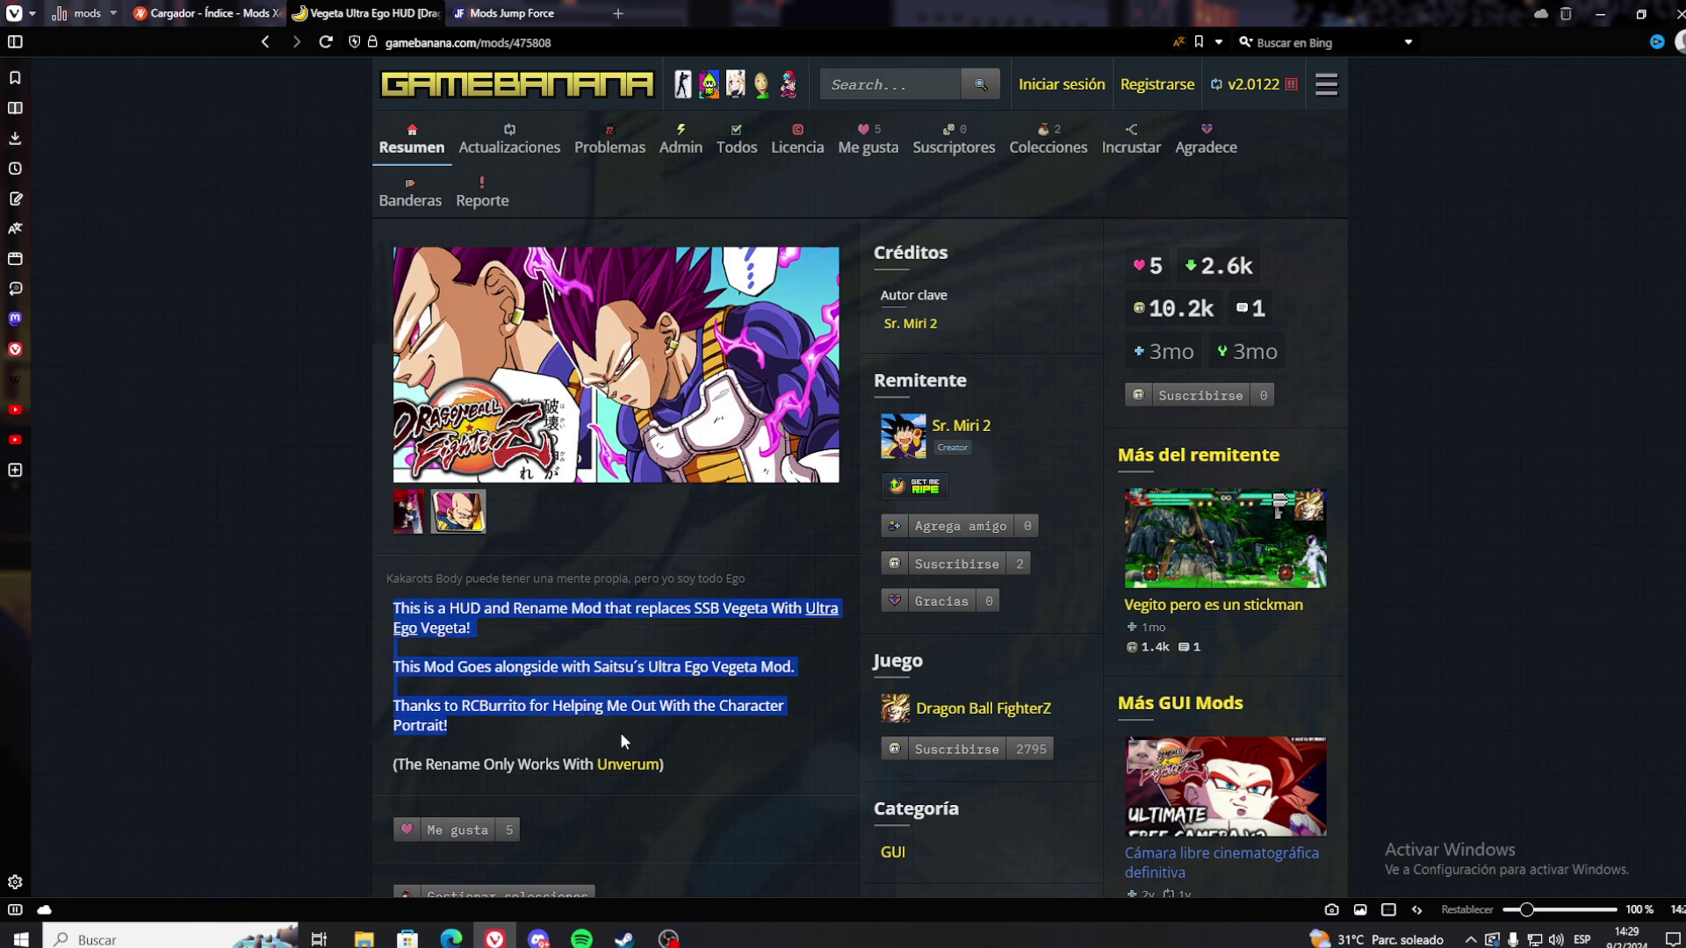
{"action": "left_click", "coordinate": [644, 618]}
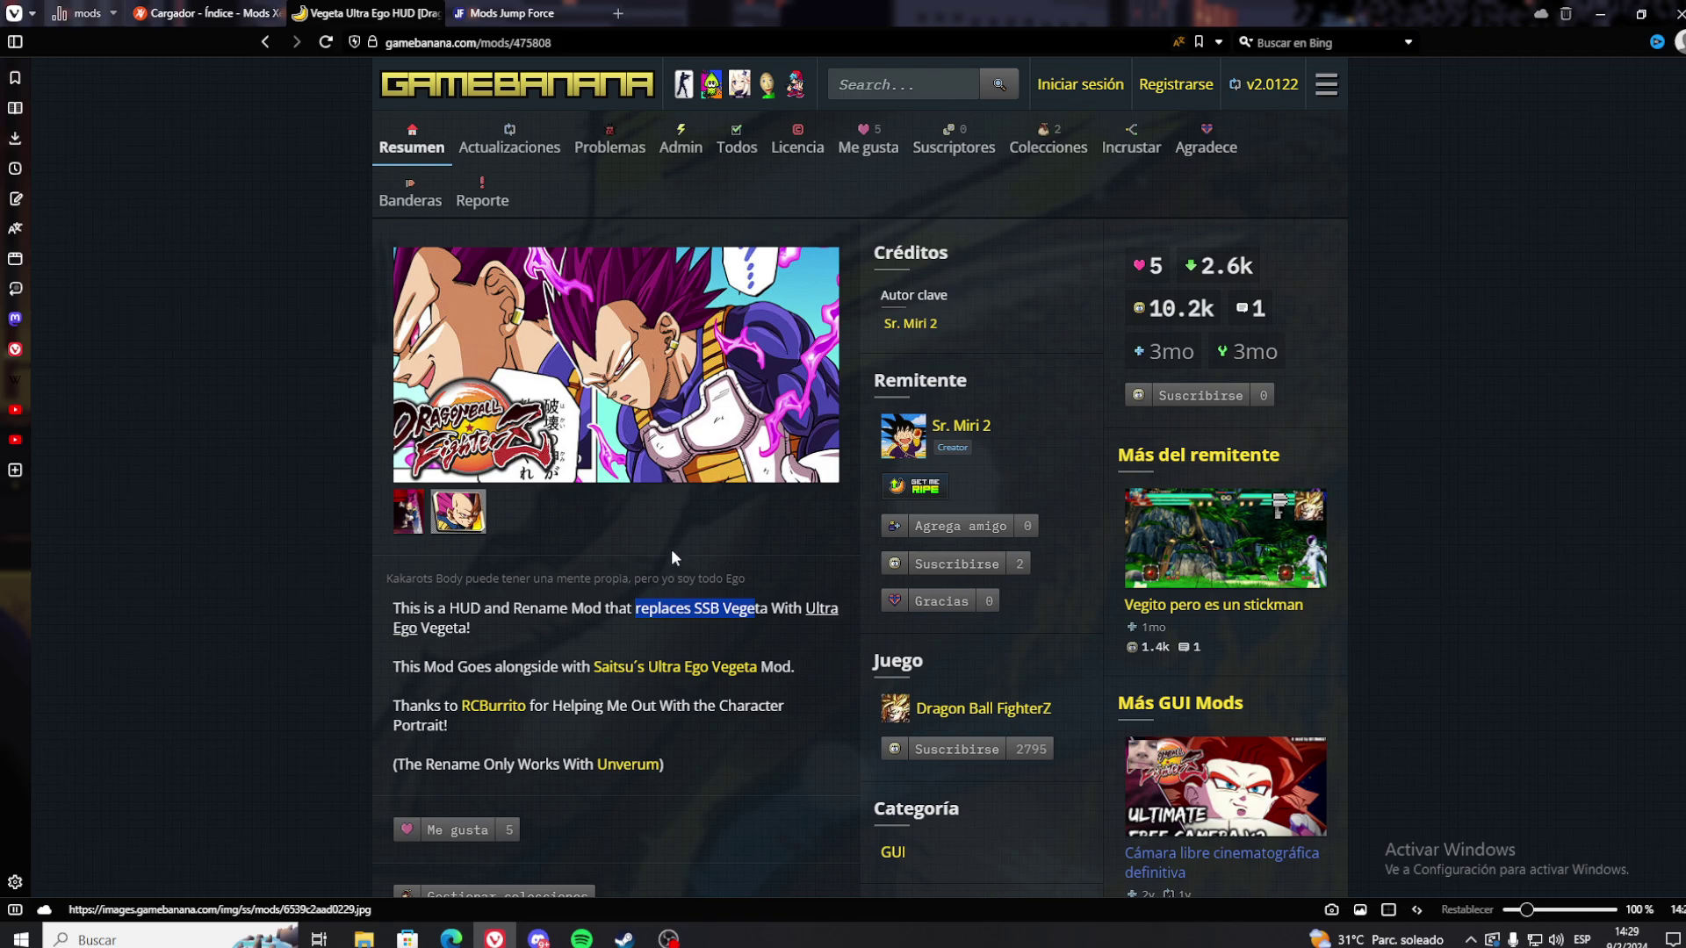
{"action": "left_click_drag", "start_coordinate": [608, 675], "coordinate": [695, 714]}
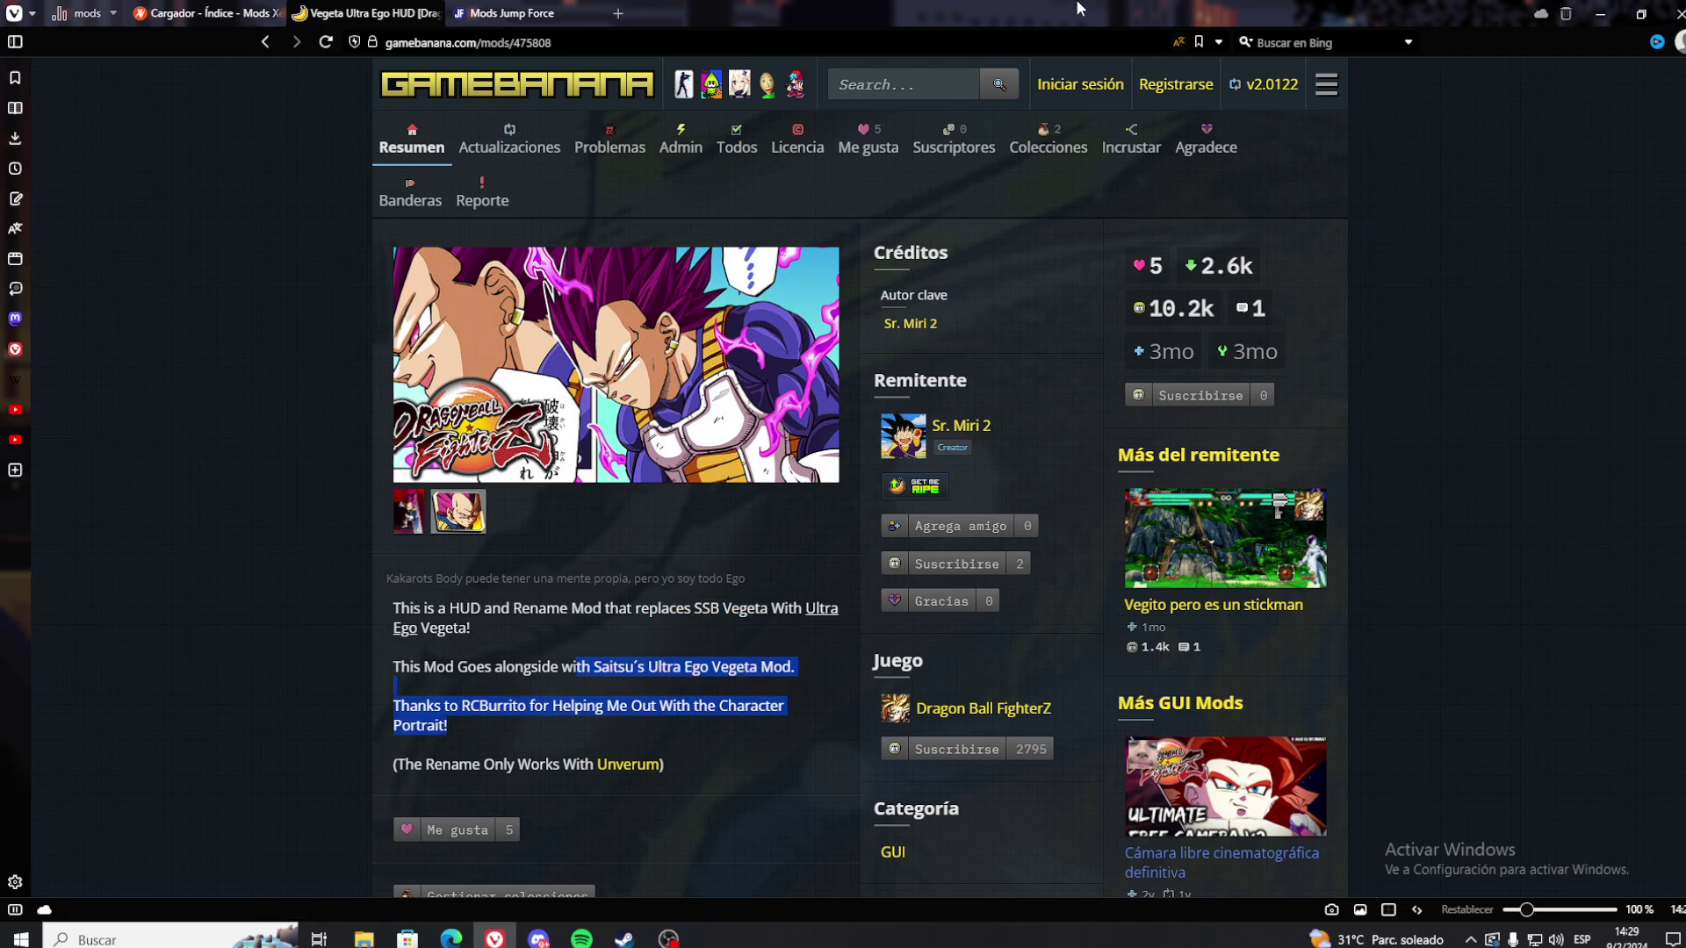
{"action": "scroll", "coordinate": [473, 314], "scroll_direction": "down", "scroll_amount": 2}
{"action": "scroll", "coordinate": [502, 291], "scroll_direction": "down", "scroll_amount": 5}
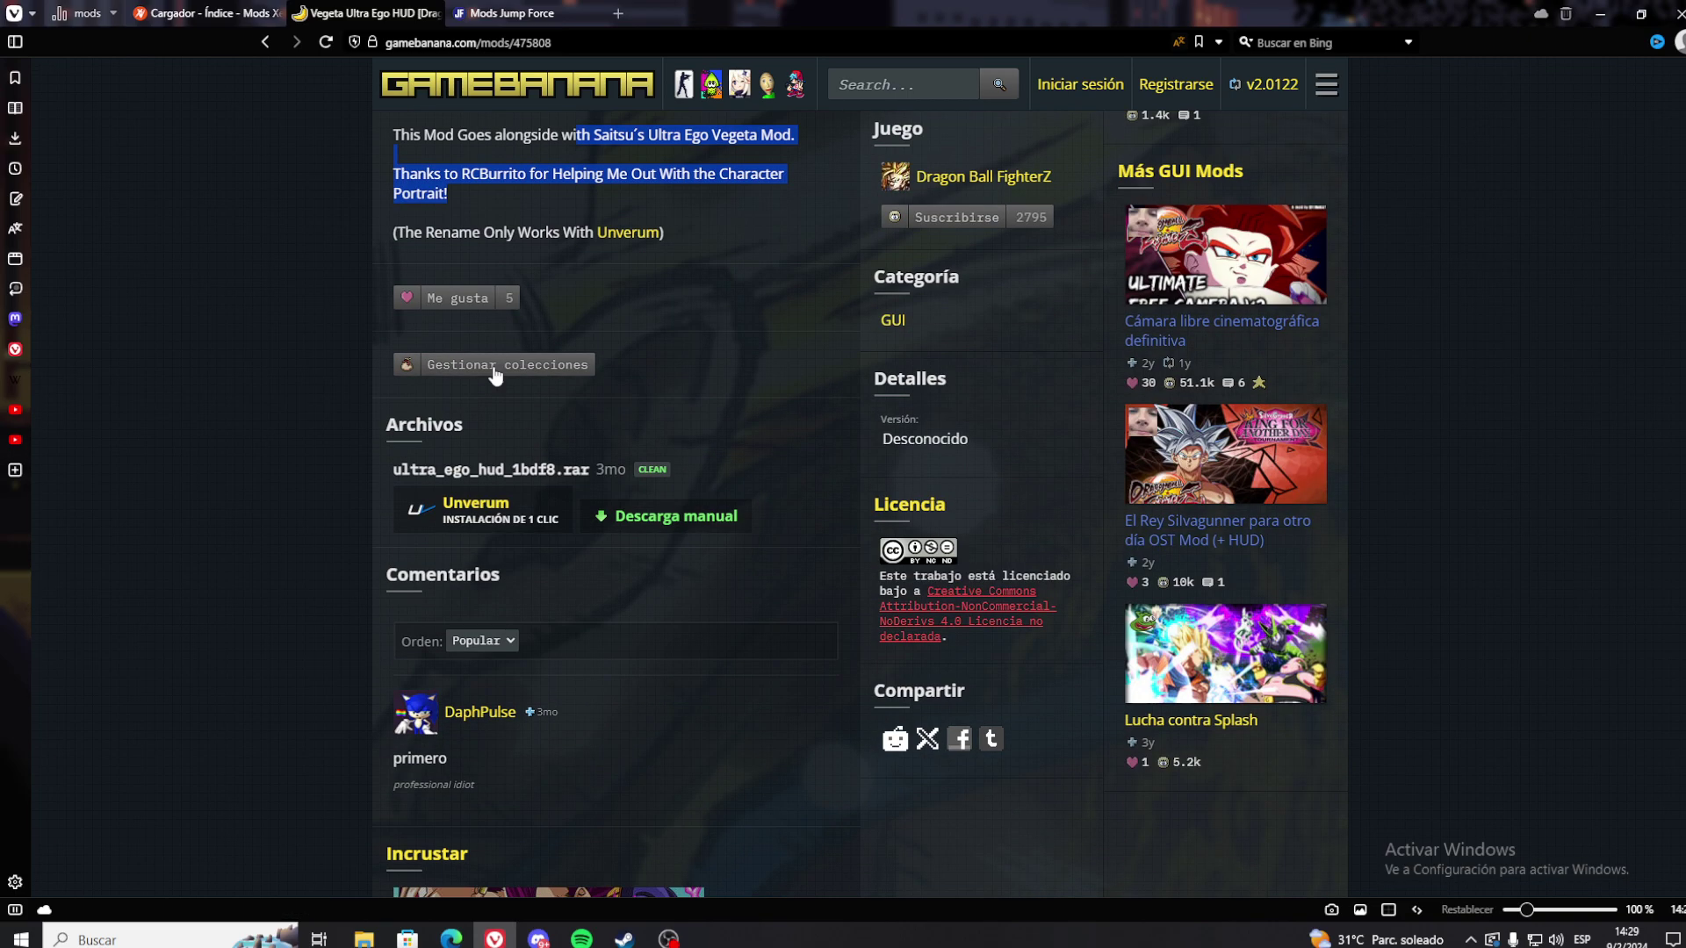
{"action": "scroll", "coordinate": [499, 606], "scroll_direction": "up", "scroll_amount": 1}
{"action": "scroll", "coordinate": [349, 444], "scroll_direction": "down", "scroll_amount": 5}
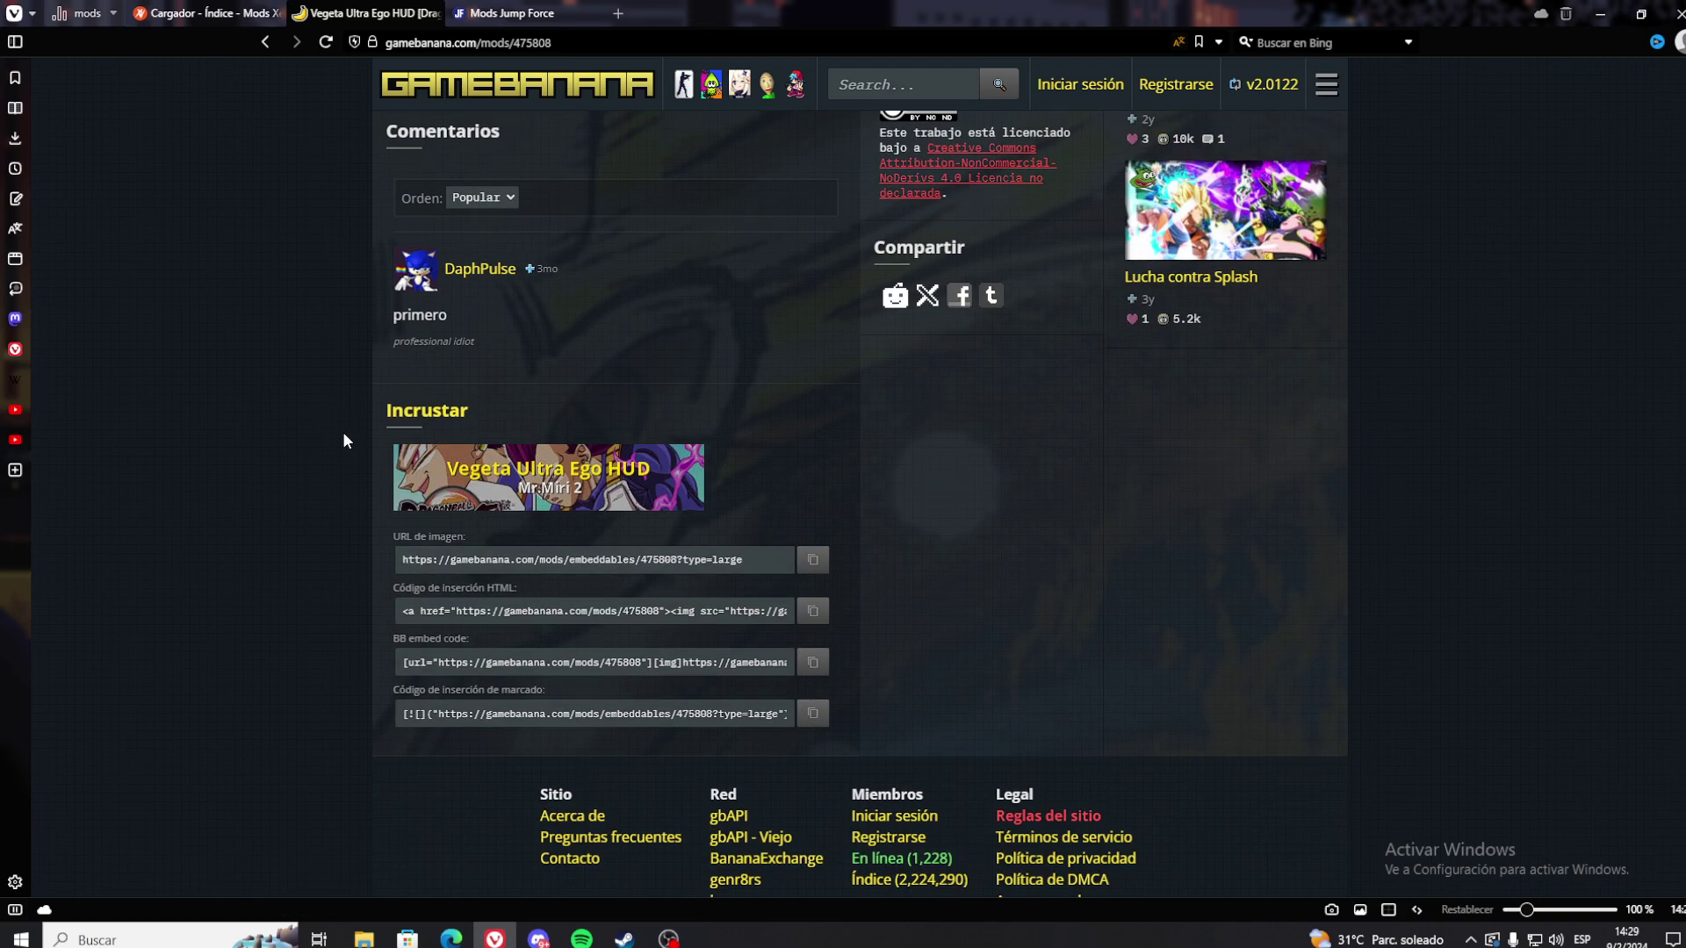
{"action": "scroll", "coordinate": [353, 434], "scroll_direction": "up", "scroll_amount": 4}
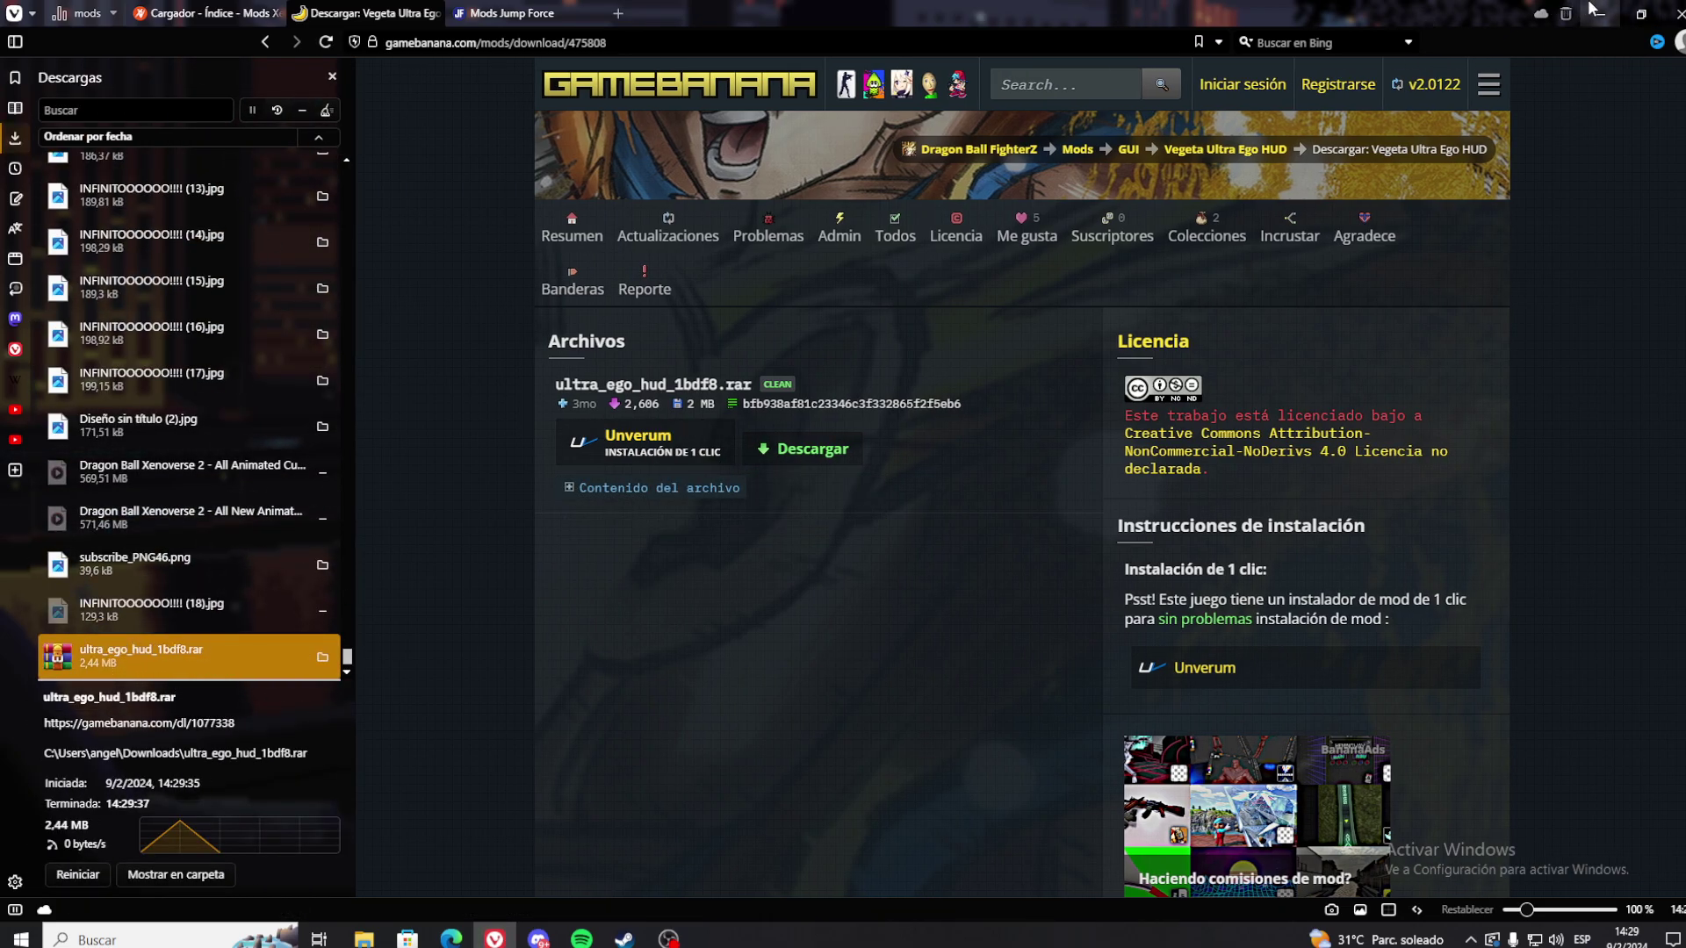
Step: Minimize the browser and show the Descargas folder in File Explorer
{"action": "left_click", "coordinate": [1596, 13]}
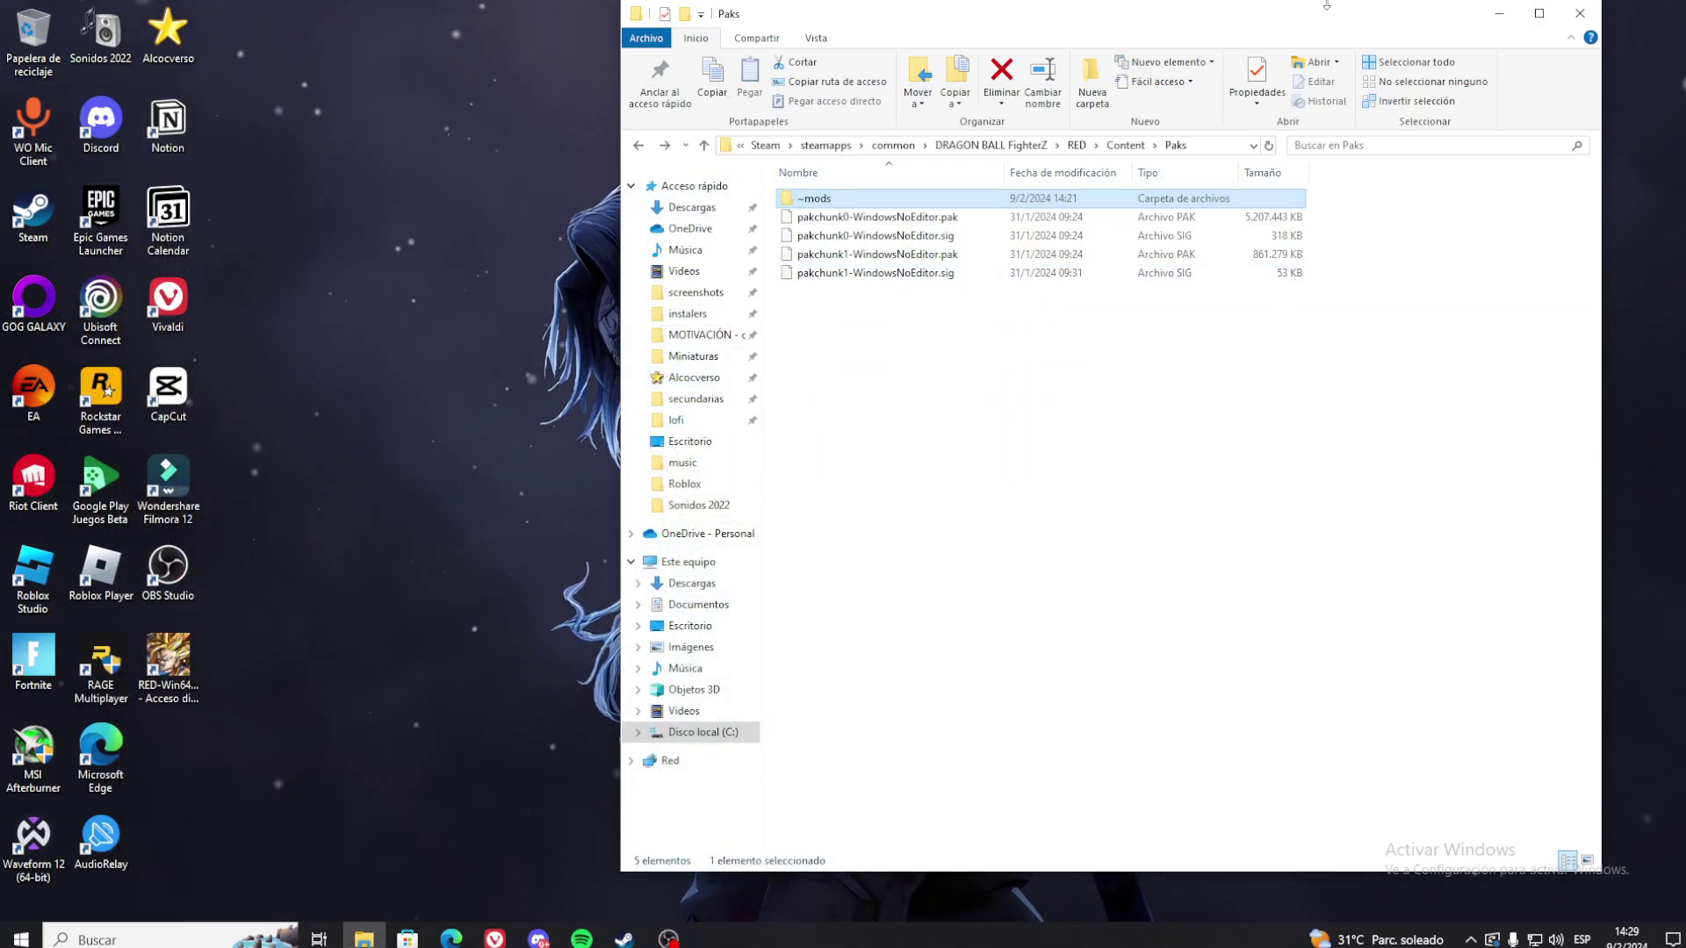
{"action": "left_click", "coordinate": [1499, 13]}
{"action": "left_click", "coordinate": [400, 938]}
{"action": "left_click", "coordinate": [187, 128]}
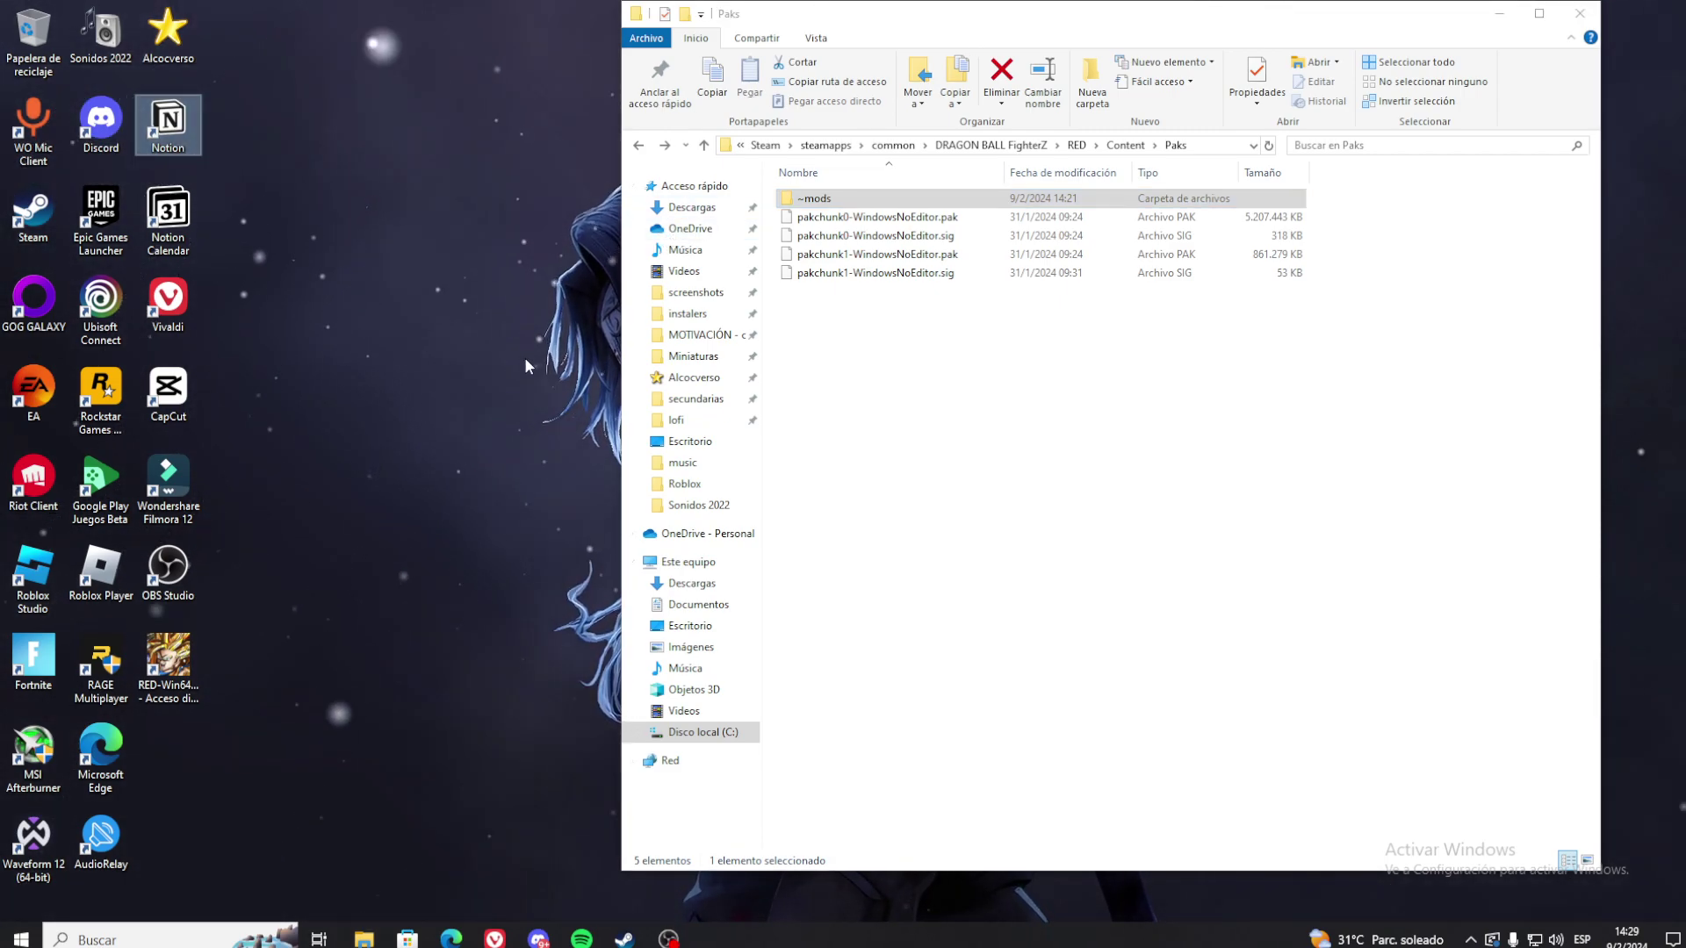
{"action": "left_click", "coordinate": [692, 207]}
Step: Move the downloaded ultra_ego_hud_1bdf8 archive from Descargas to the desktop and return to the Paks folder
{"action": "left_click_drag", "start_coordinate": [828, 243], "coordinate": [963, 382]}
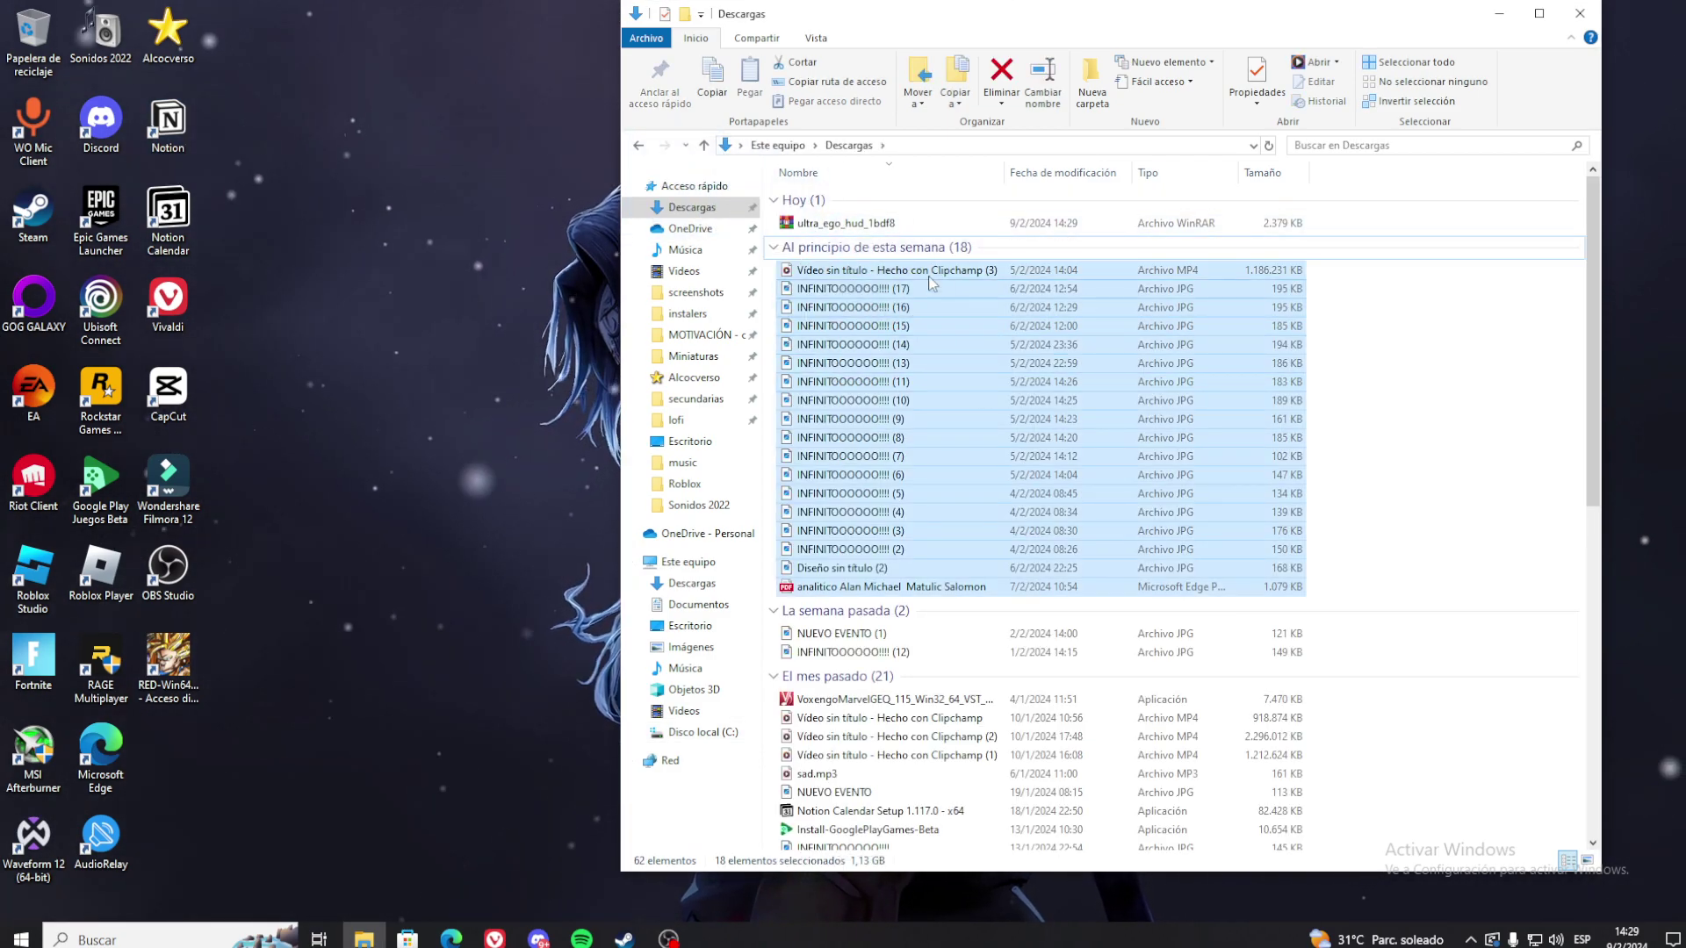
{"action": "left_click", "coordinate": [1403, 290]}
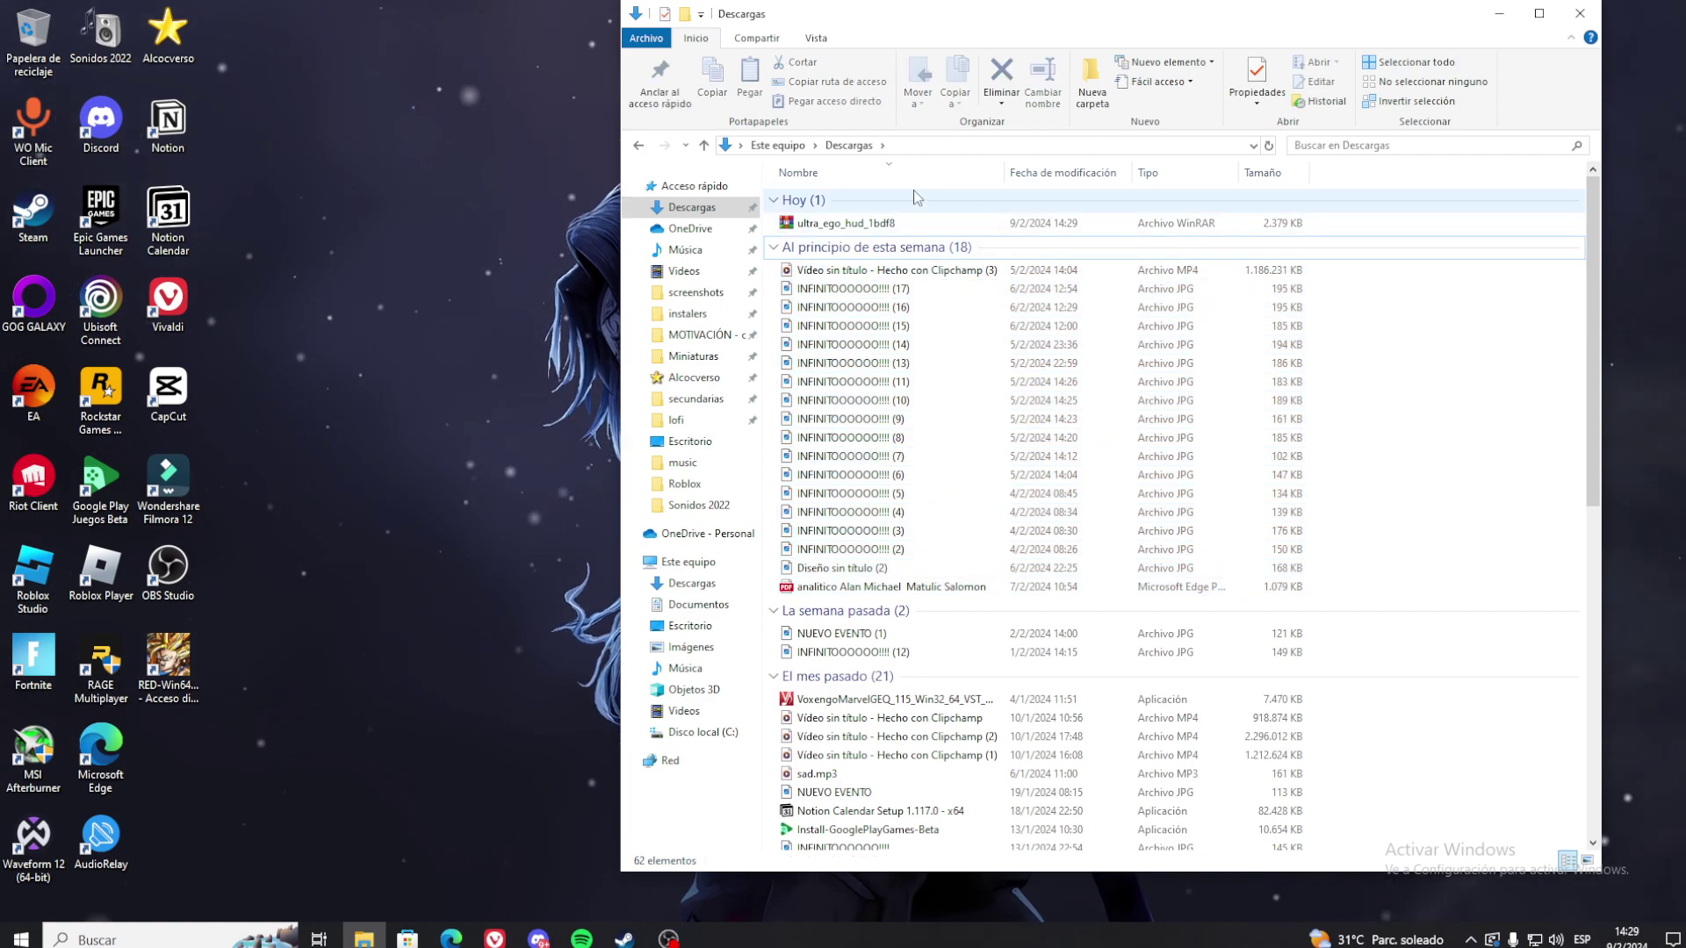
{"action": "left_click_drag", "start_coordinate": [848, 223], "coordinate": [431, 237]}
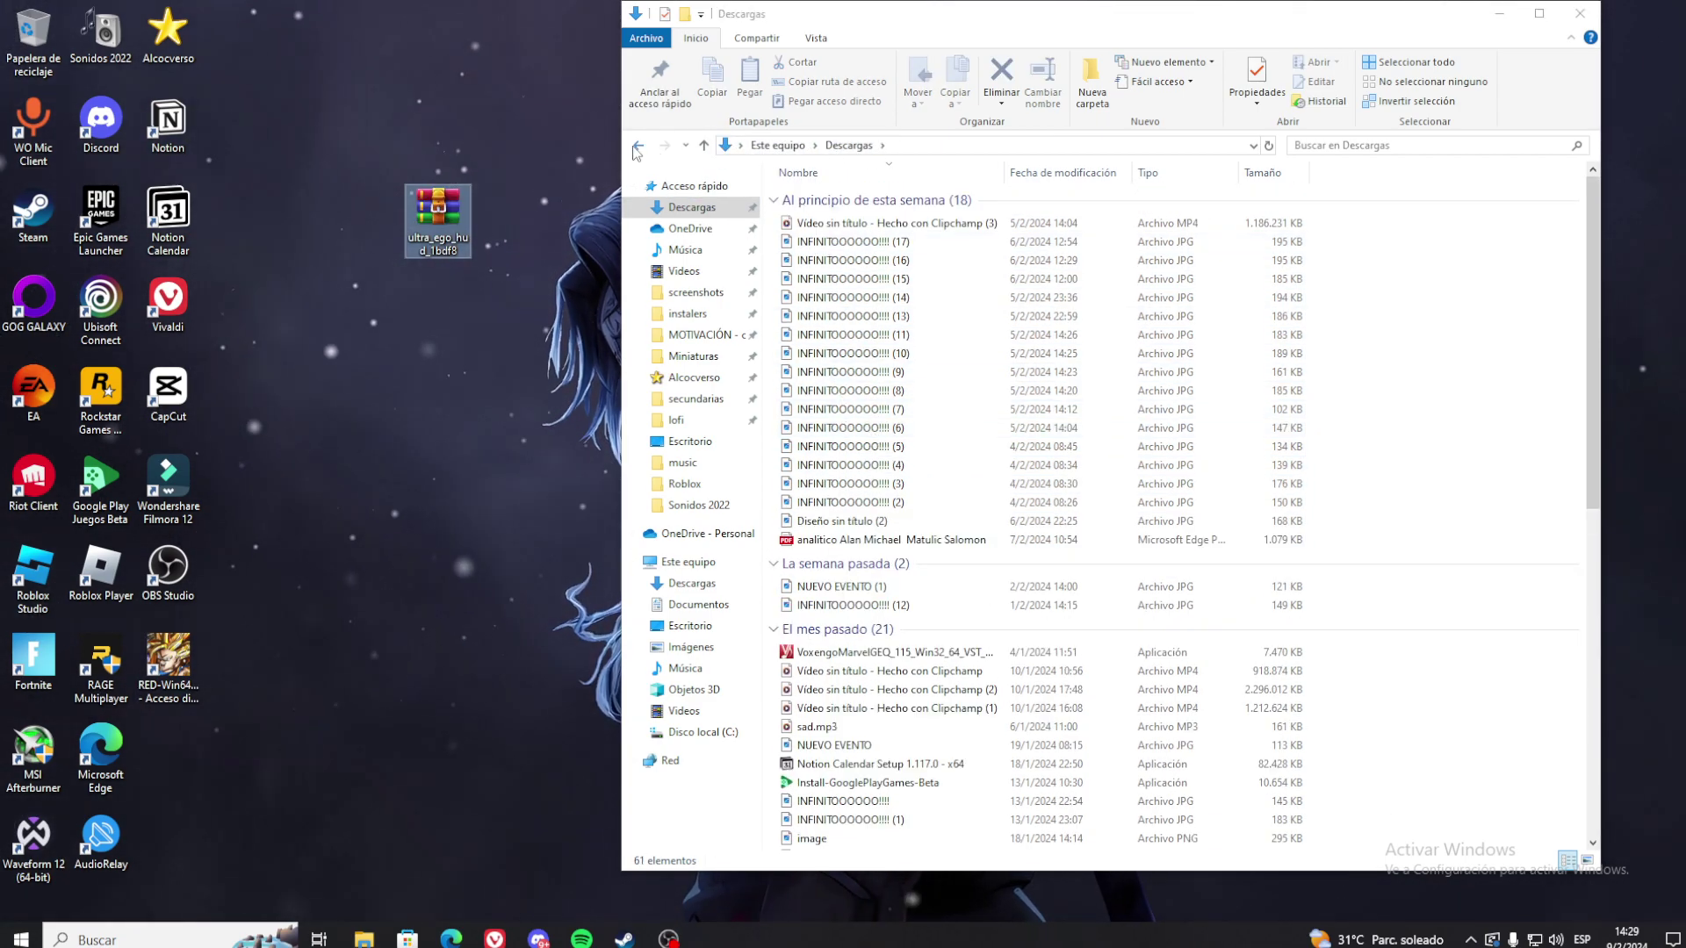
{"action": "left_click", "coordinate": [638, 147]}
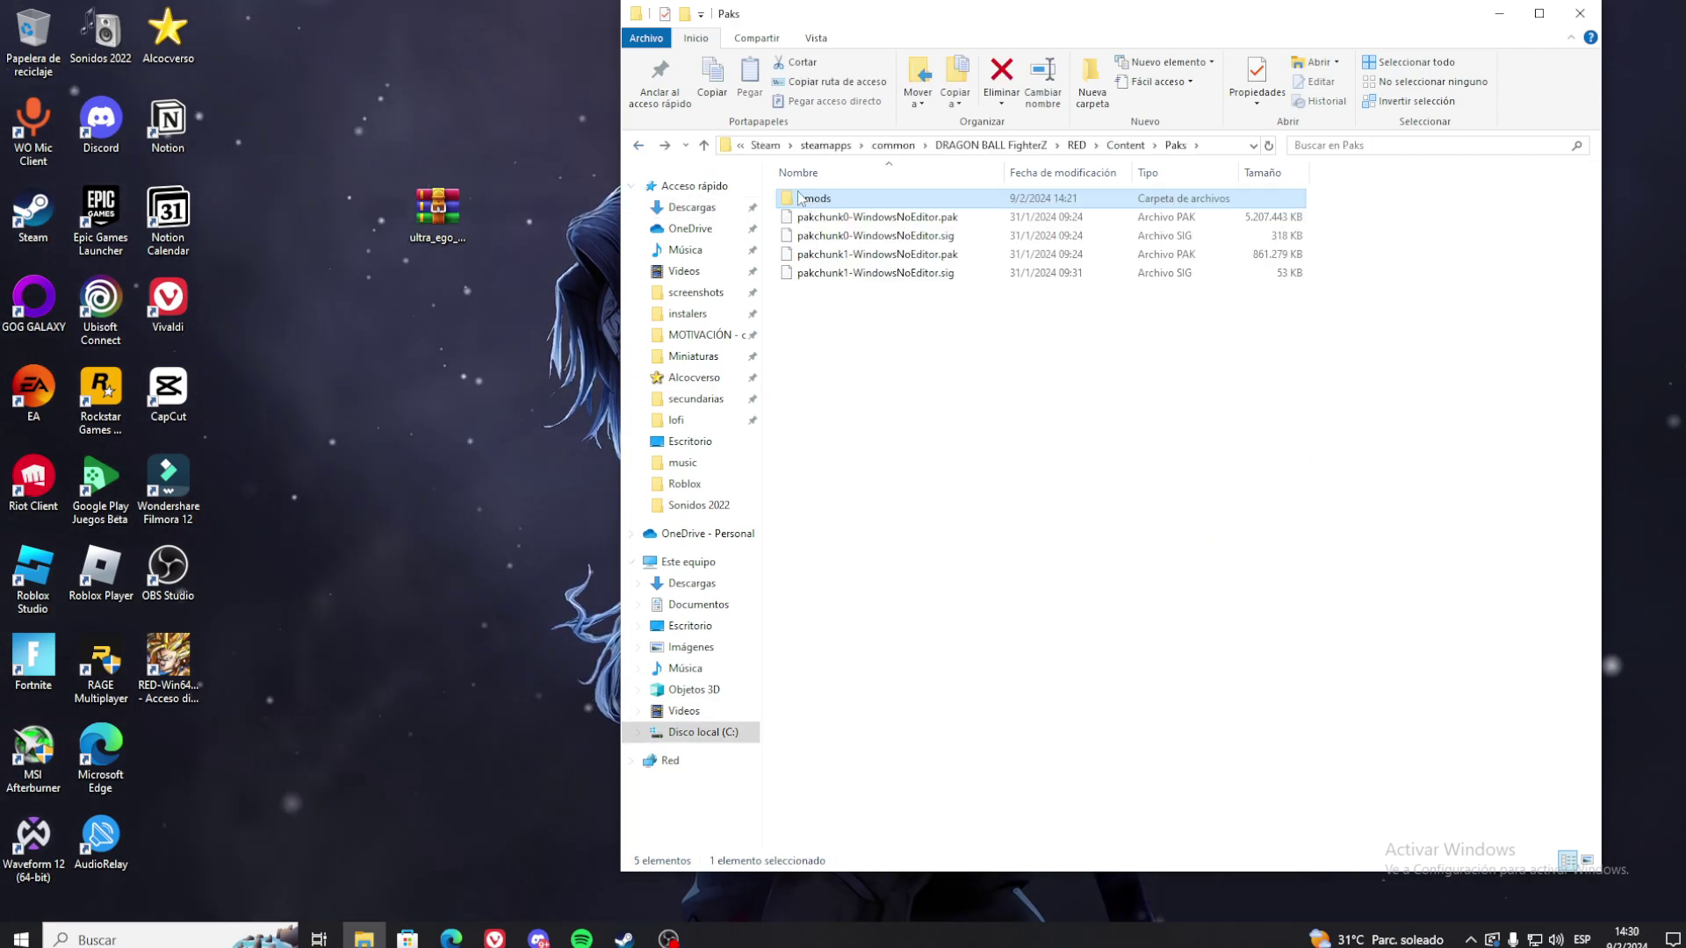
Step: Extract the contents of the ultra_ego_hud_1bdf8 archive loose onto the desktop
{"action": "left_click", "coordinate": [437, 218]}
{"action": "right_click", "coordinate": [444, 225]}
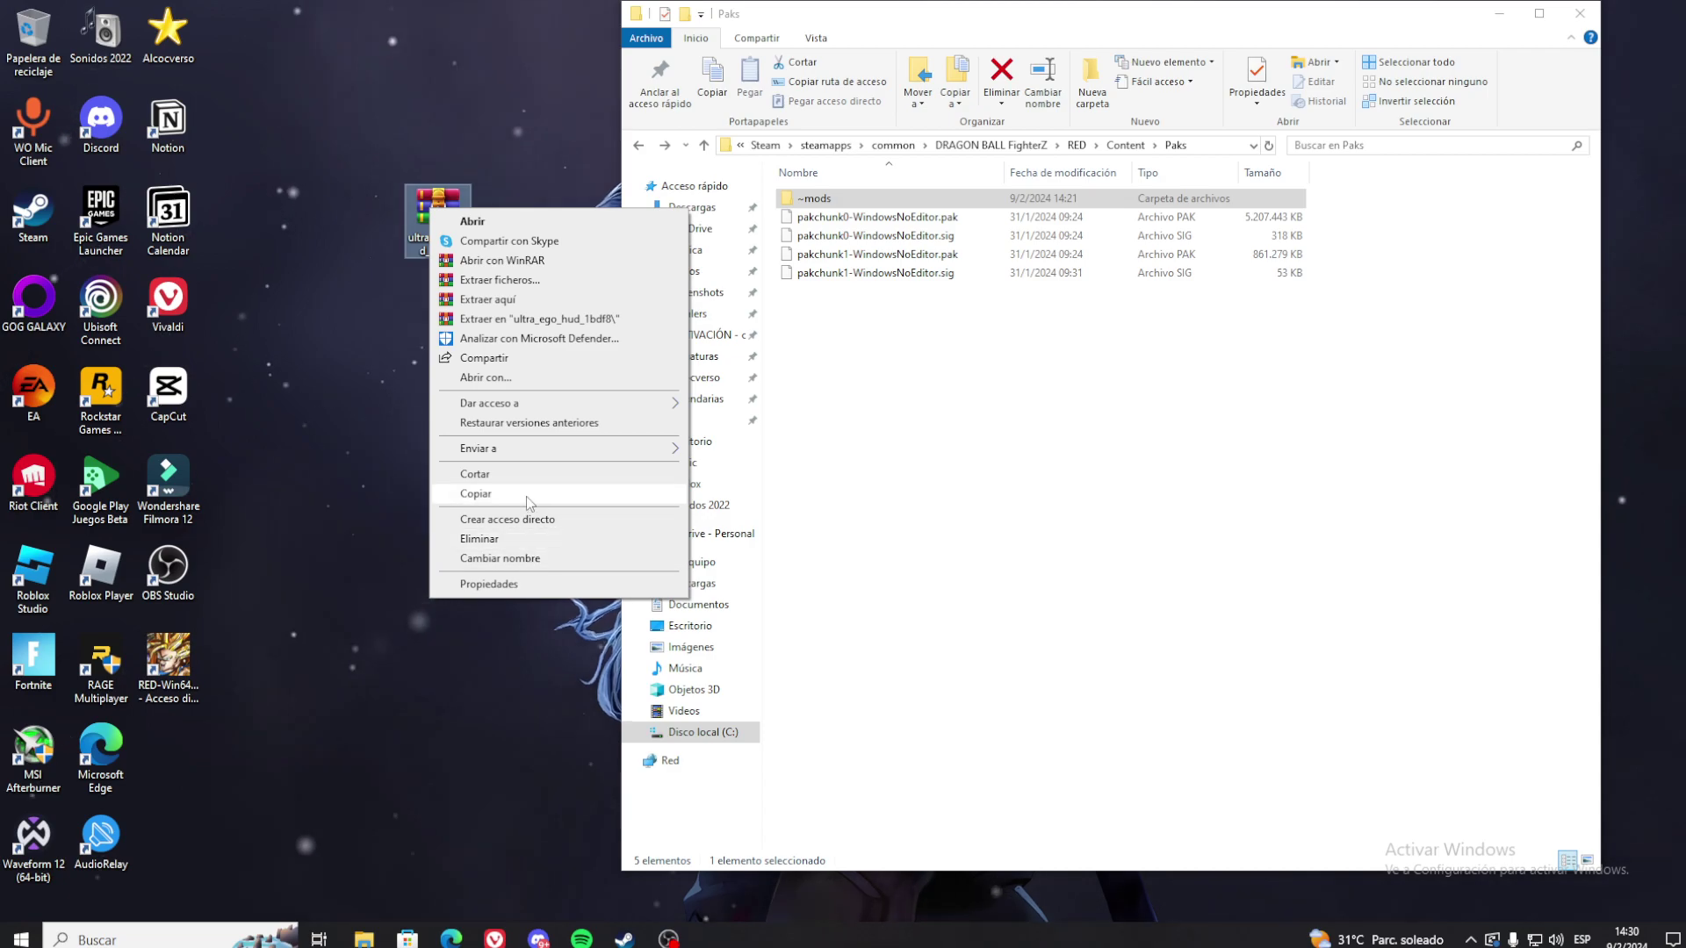
{"action": "left_click", "coordinate": [495, 300]}
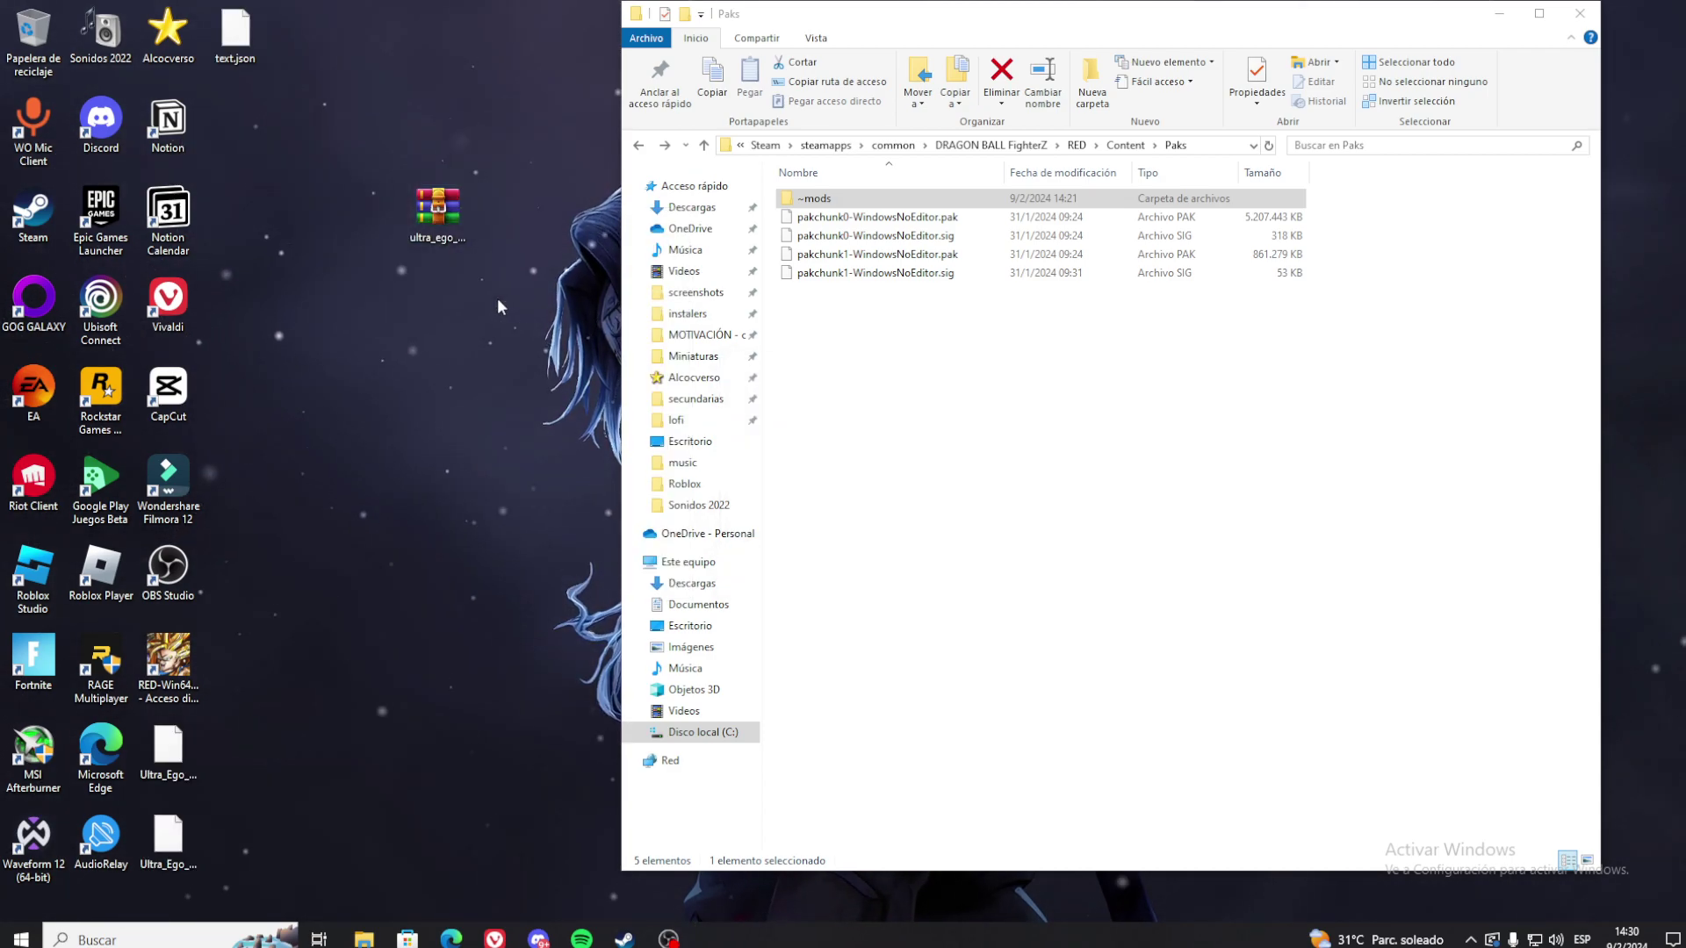
Step: Extract the ultra_ego_hud_1bdf8 archive into its own folder on the desktop and place that folder just above the archive
{"action": "right_click", "coordinate": [436, 235]}
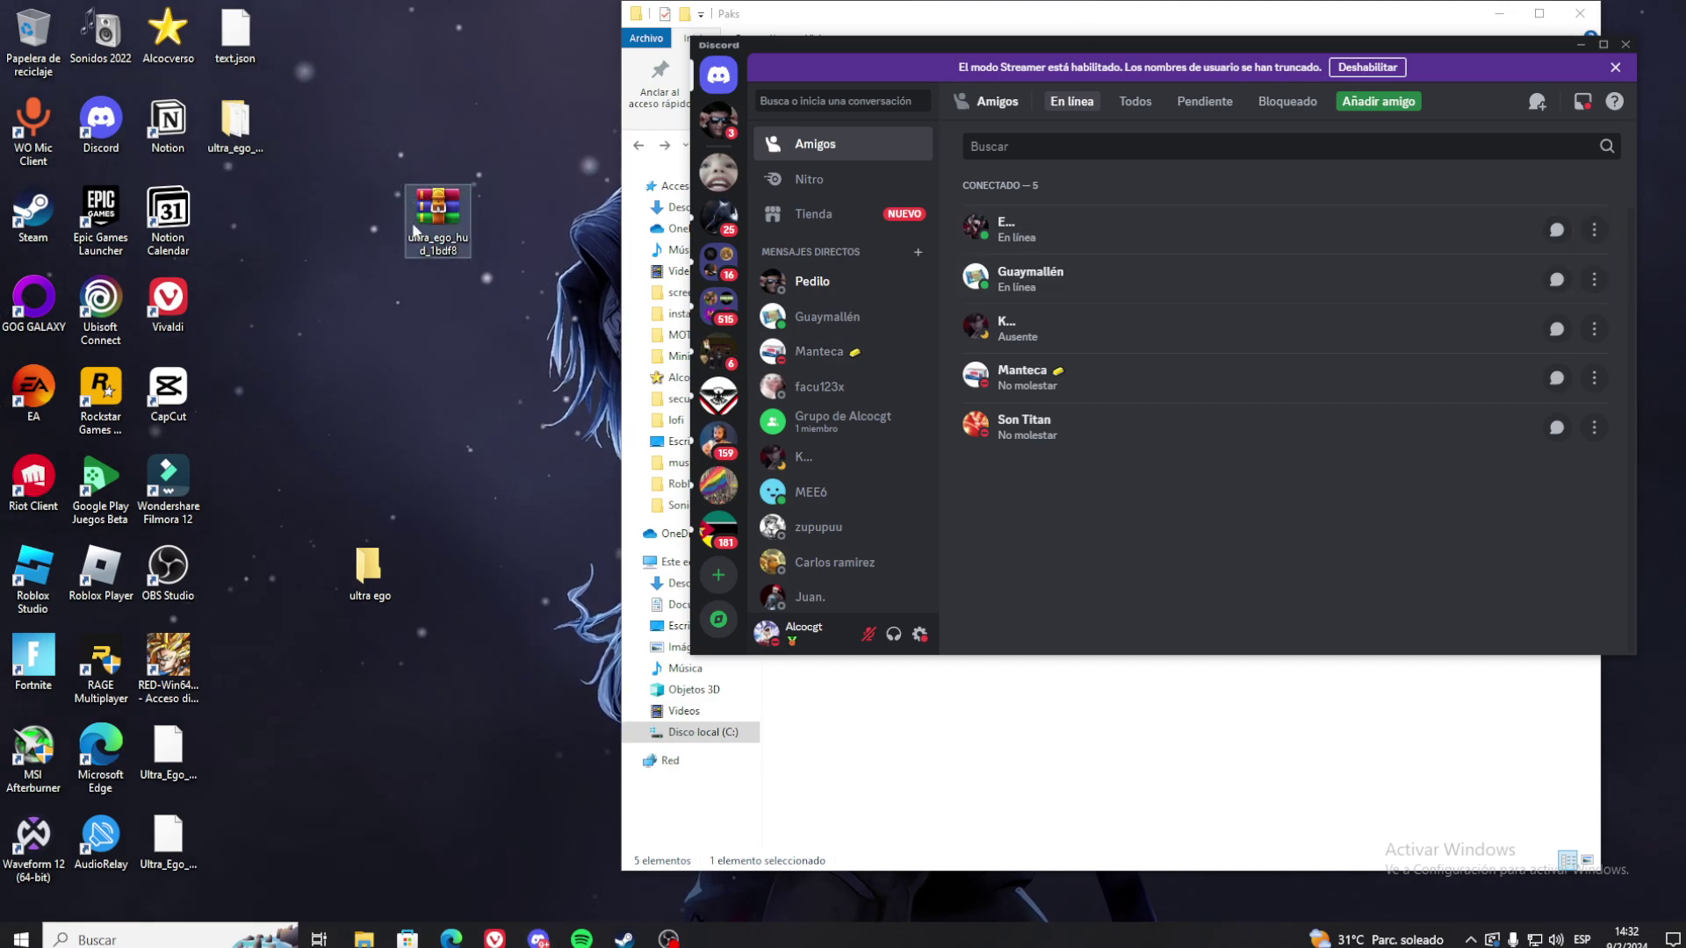
{"action": "right_click", "coordinate": [401, 185]}
{"action": "left_click", "coordinate": [354, 202]}
{"action": "right_click", "coordinate": [449, 203]}
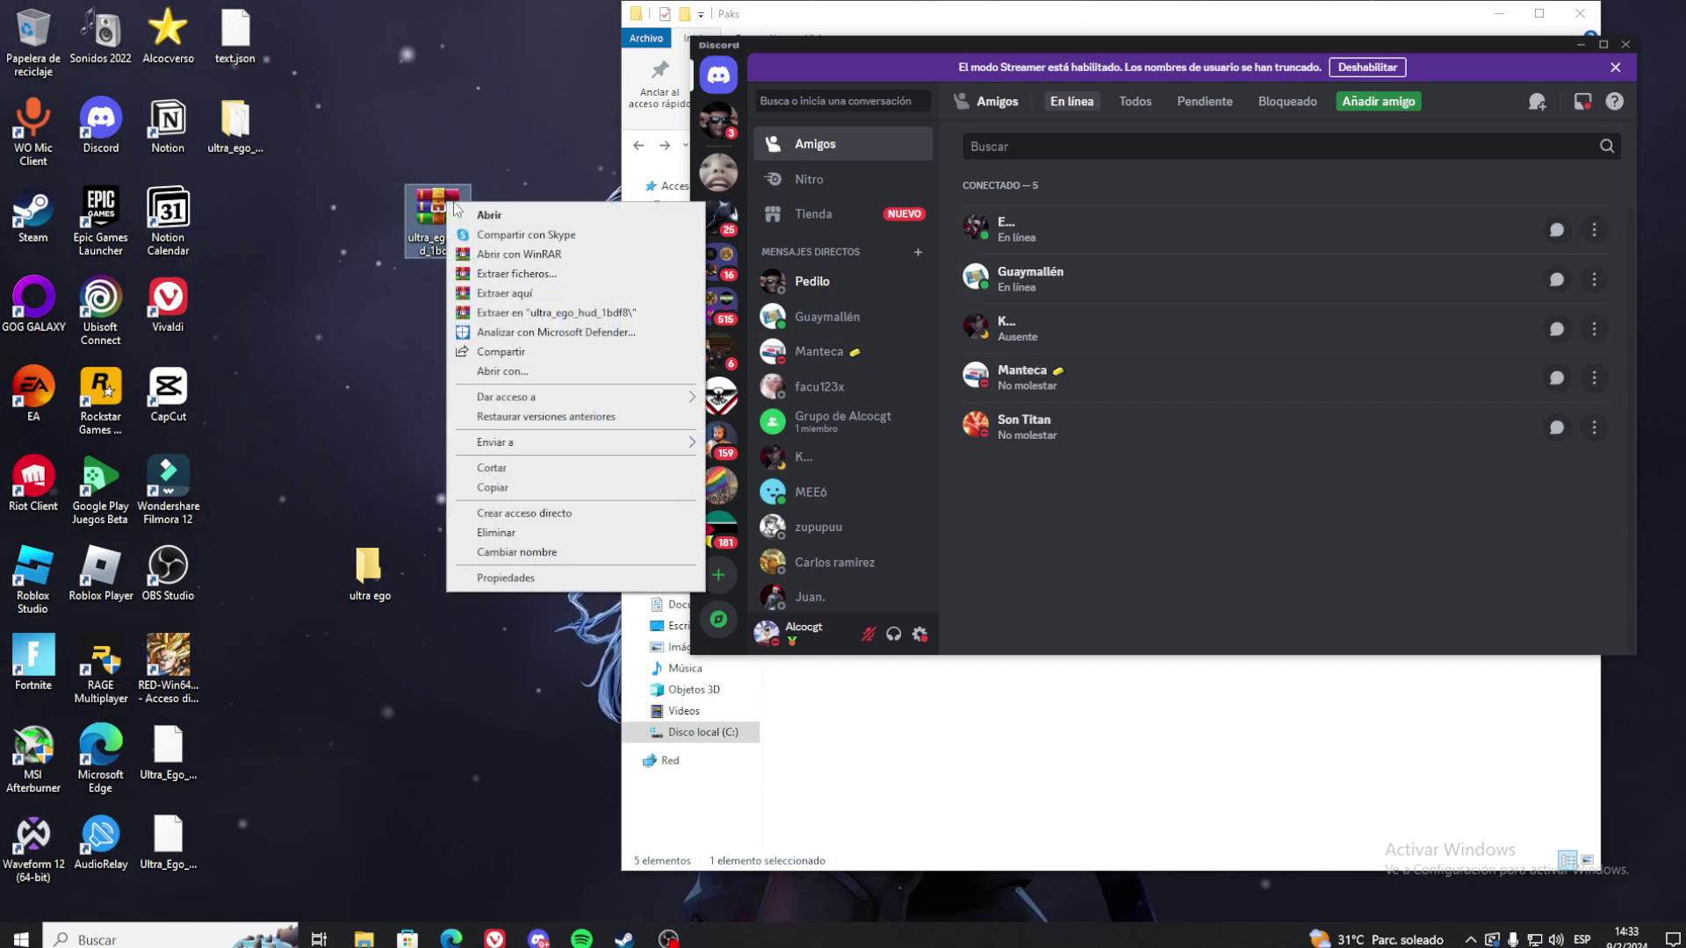
{"action": "left_click", "coordinate": [1580, 47]}
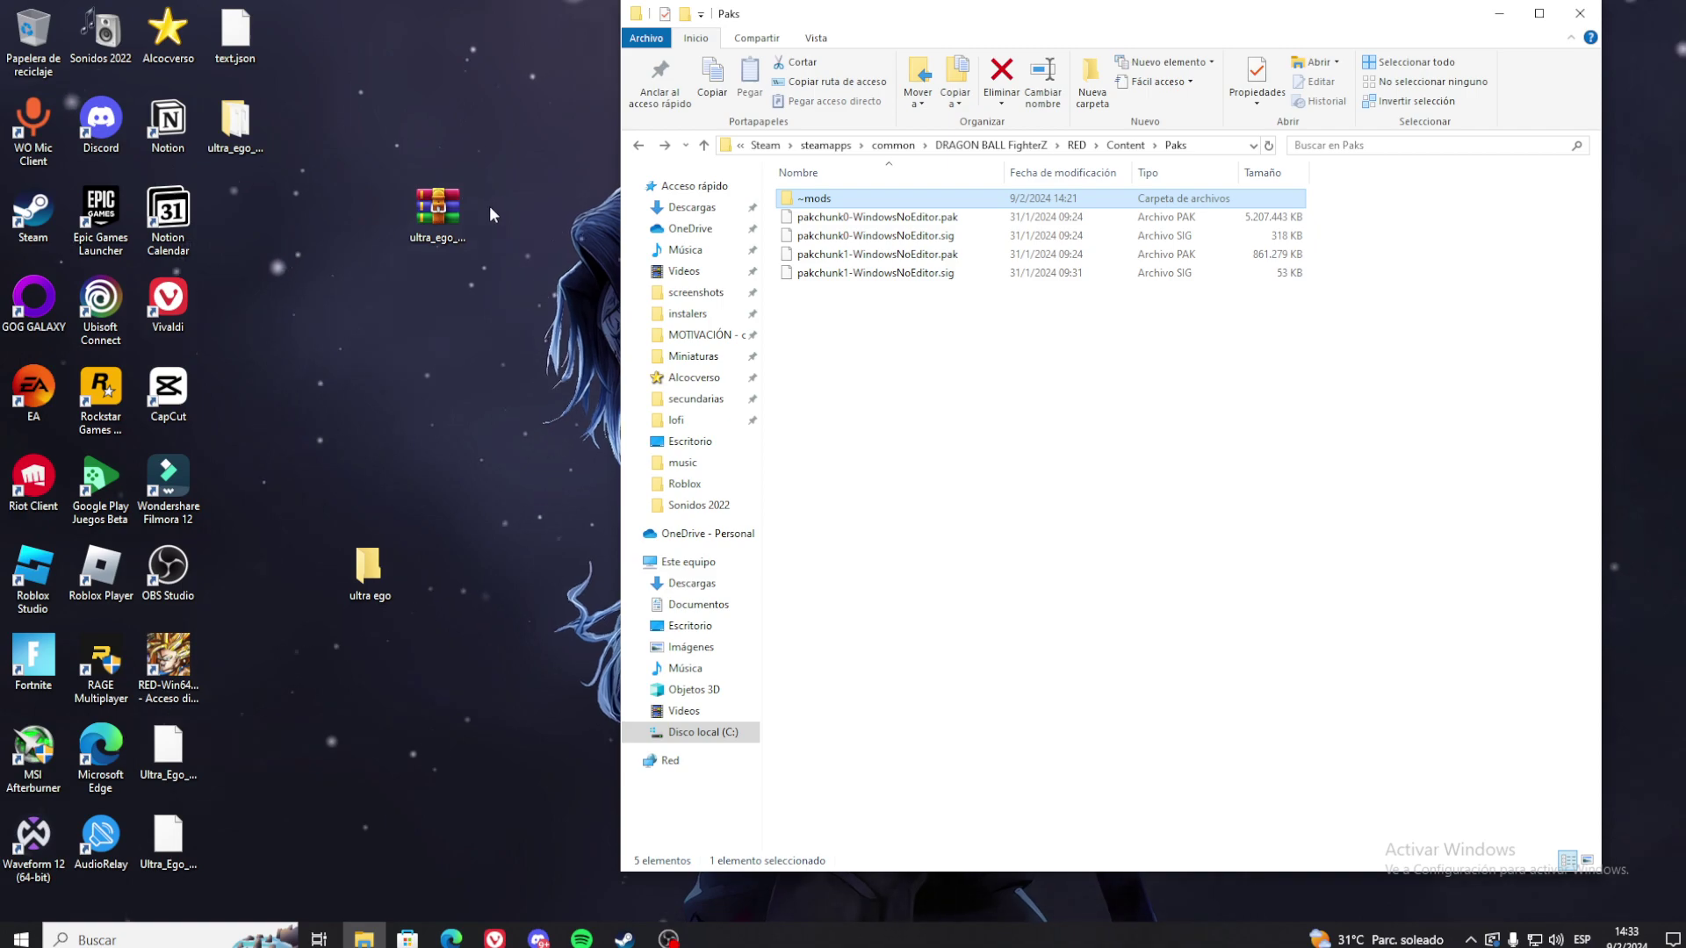
{"action": "right_click", "coordinate": [437, 204]}
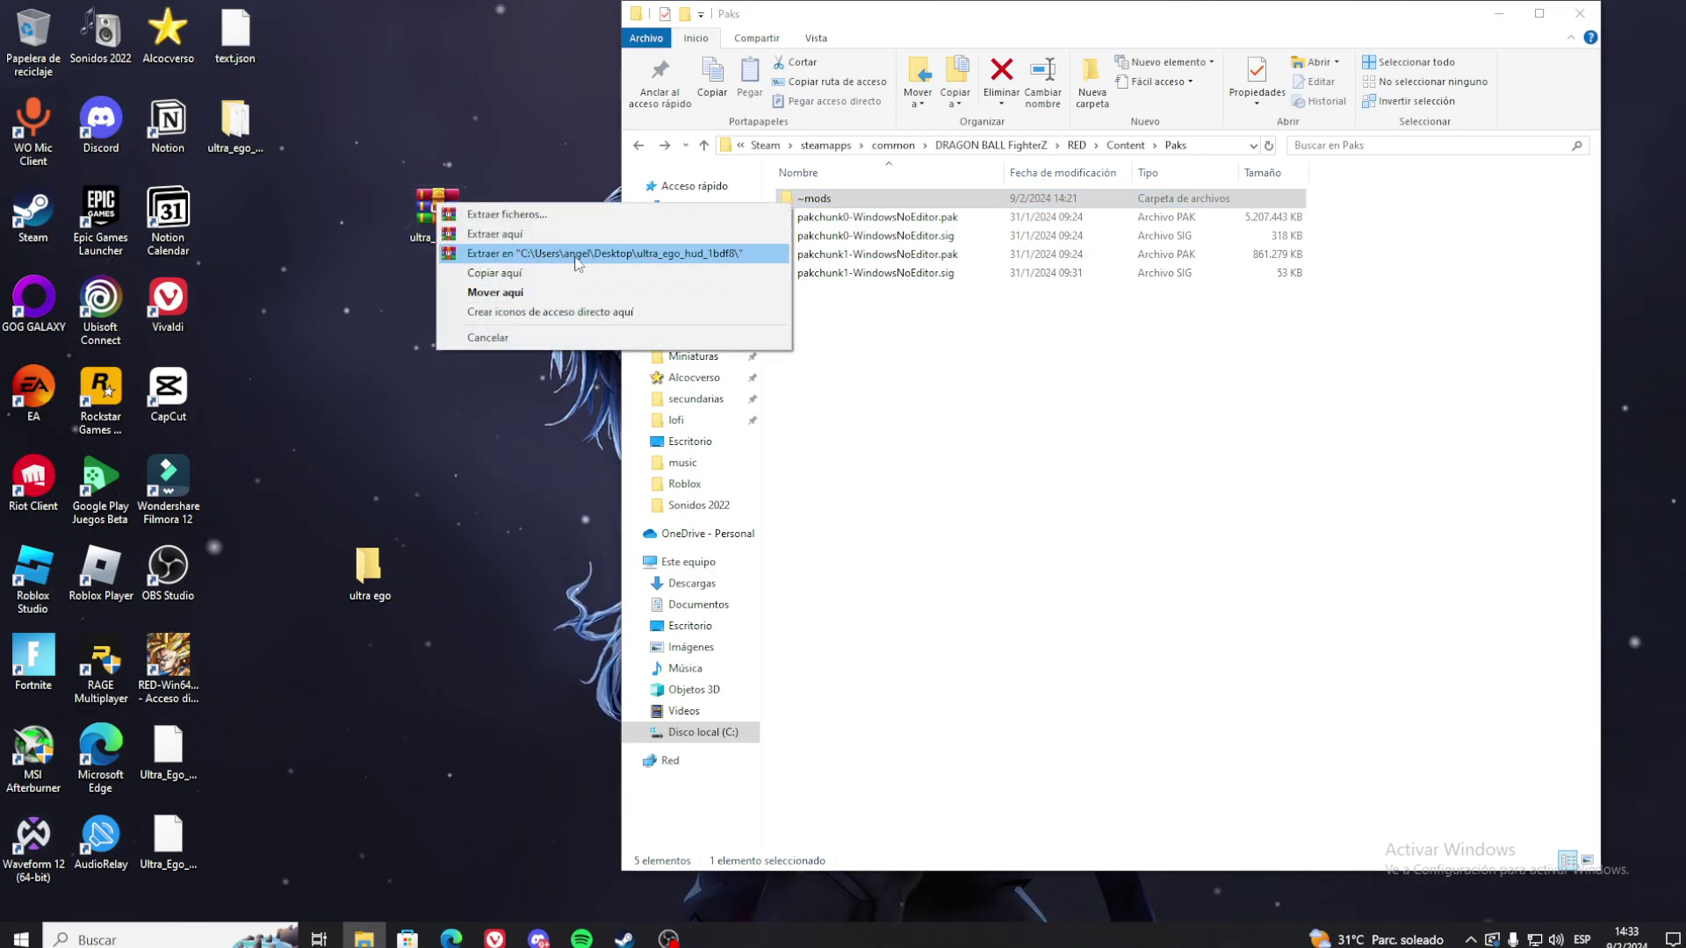
{"action": "right_click", "coordinate": [427, 193]}
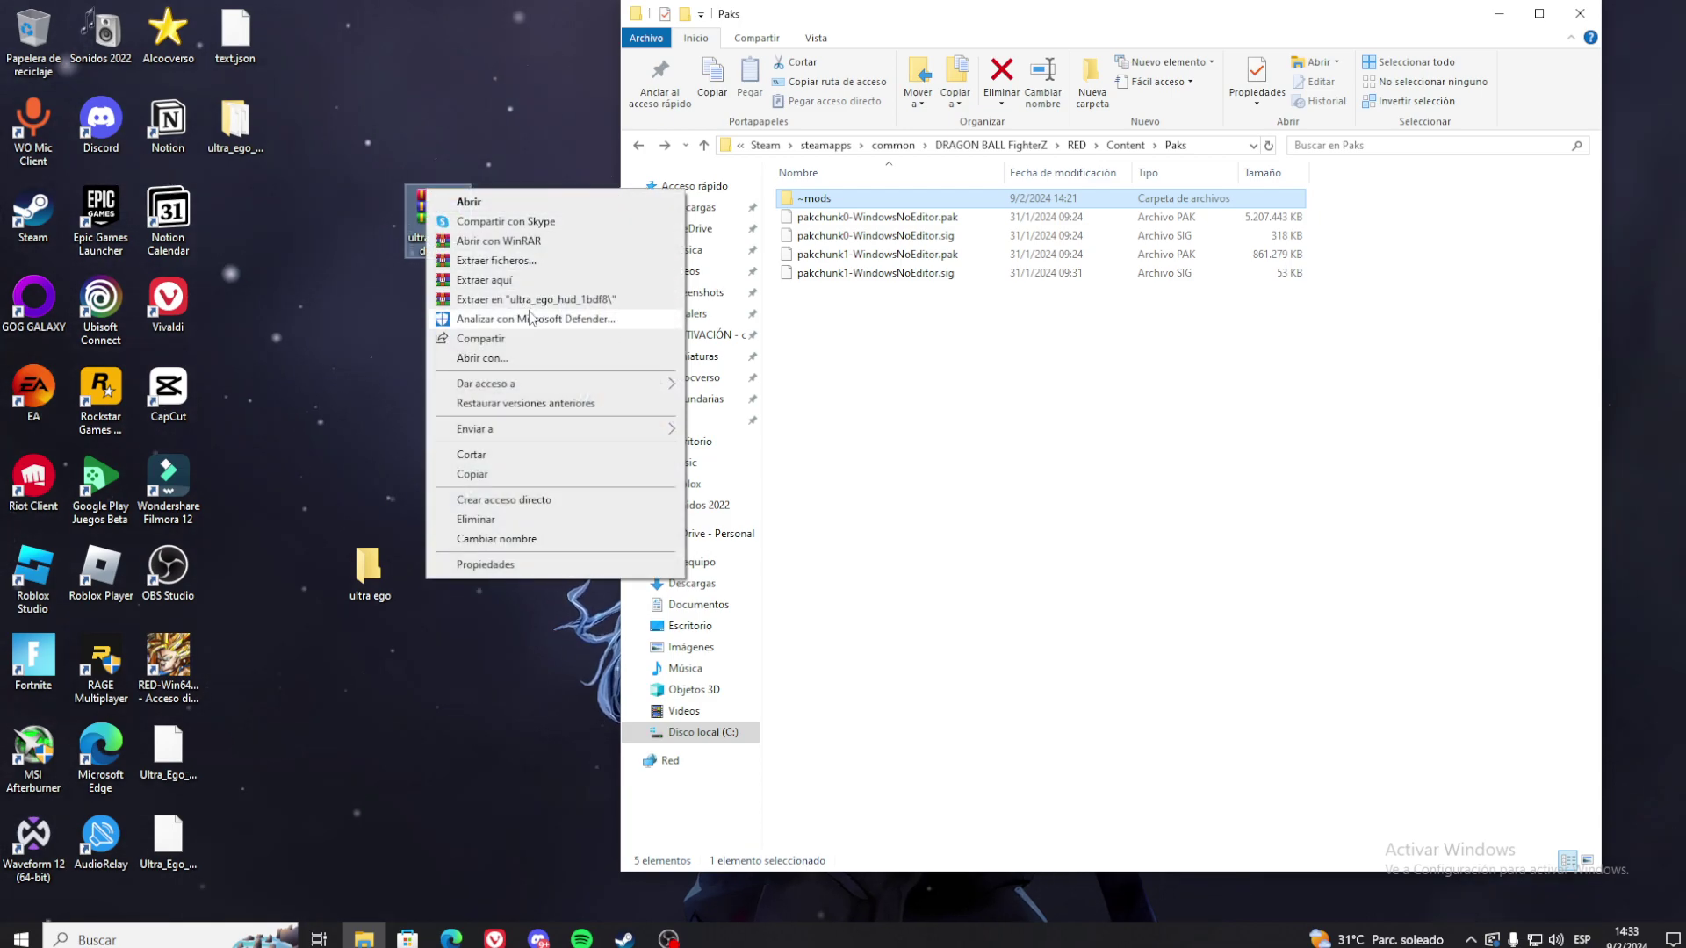
{"action": "left_click", "coordinate": [518, 299]}
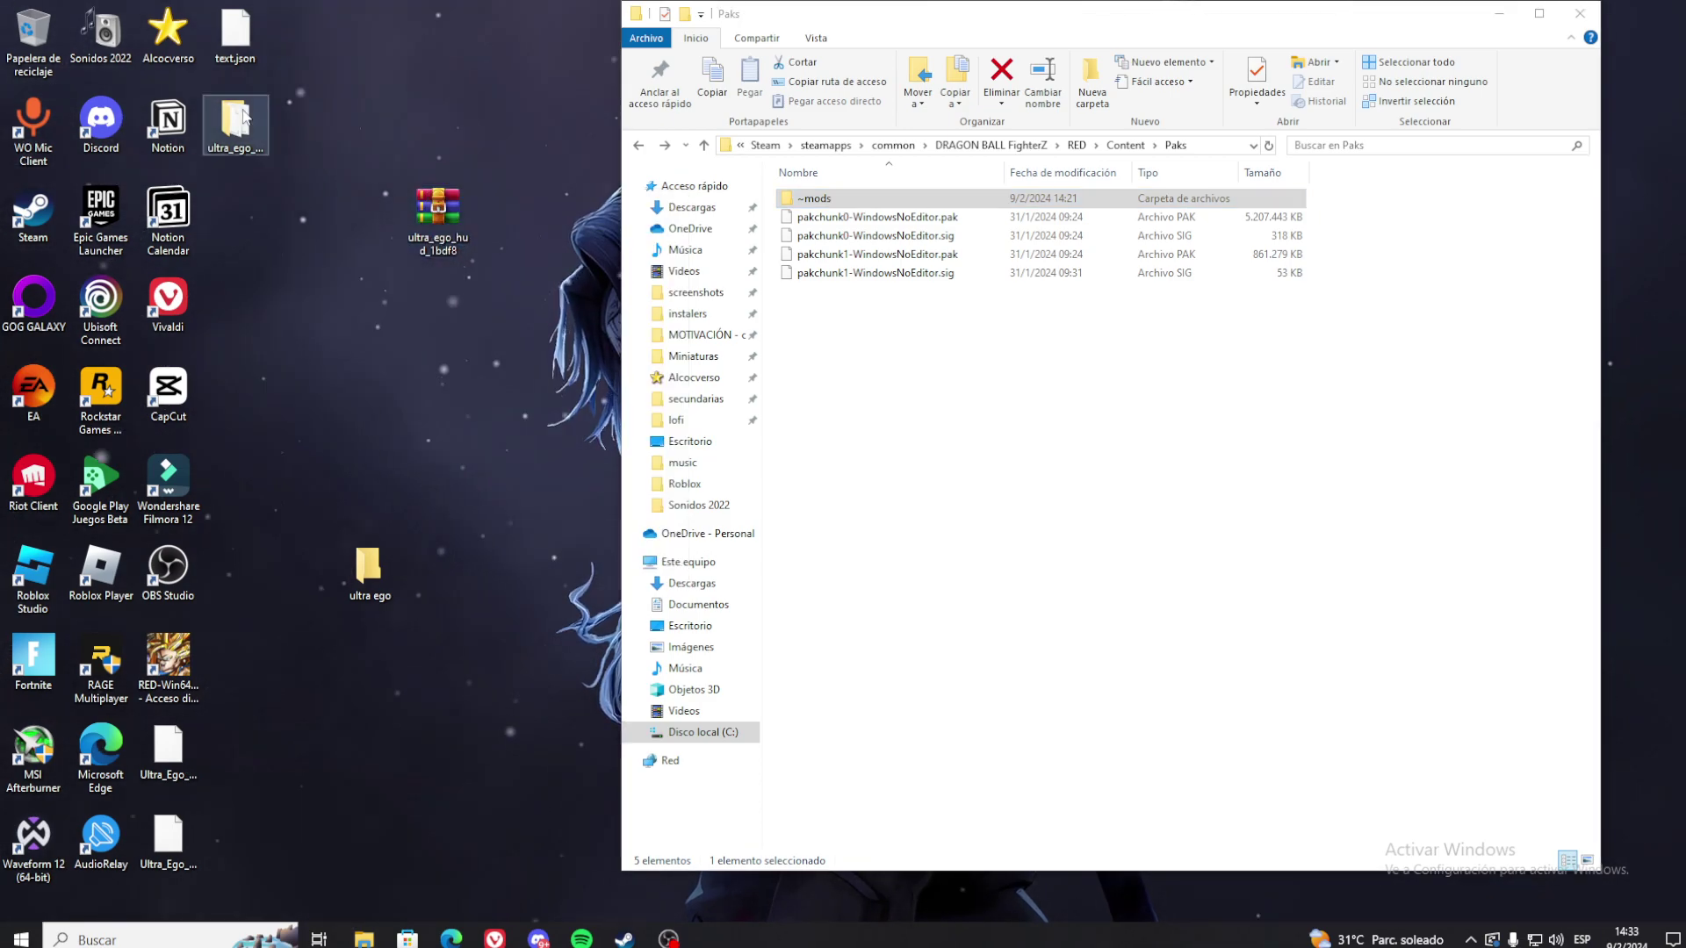
{"action": "left_click_drag", "start_coordinate": [367, 117], "coordinate": [444, 118]}
Step: Delete text.json, the loose Ultra_Ego files and the ultra ego folder from the desktop, and empty the recycle bin
{"action": "left_click_drag", "start_coordinate": [236, 31], "coordinate": [42, 32]}
{"action": "left_click_drag", "start_coordinate": [359, 565], "coordinate": [37, 34]}
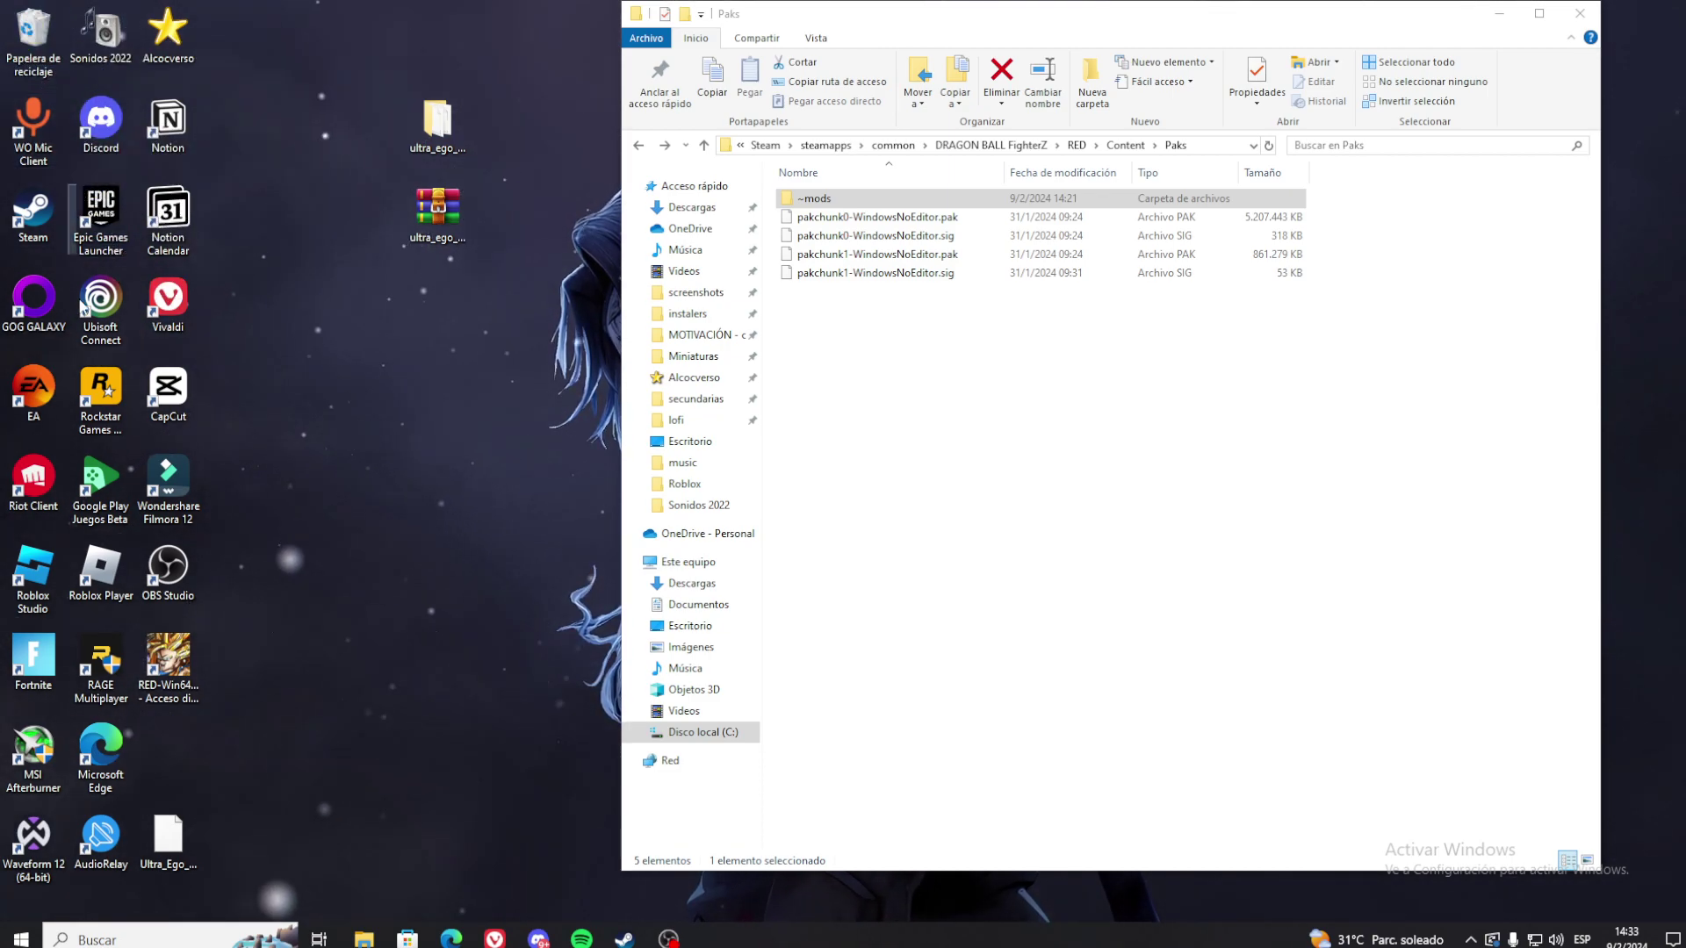
{"action": "left_click_drag", "start_coordinate": [168, 834], "coordinate": [35, 31]}
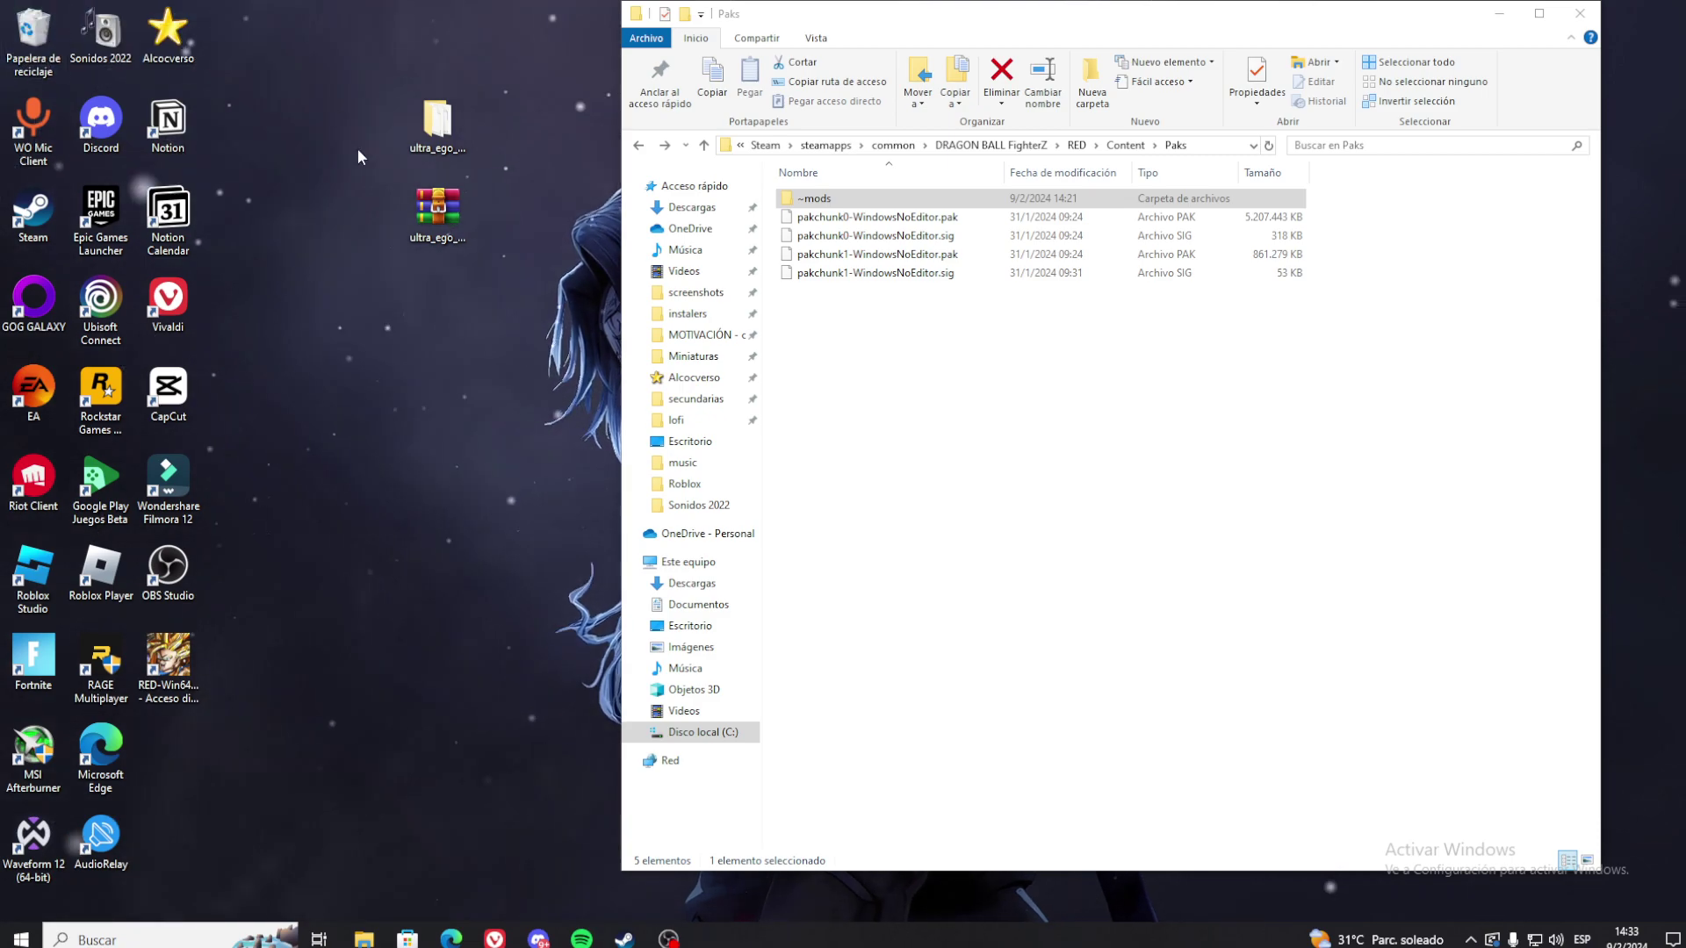
{"action": "right_click", "coordinate": [31, 31]}
{"action": "left_click", "coordinate": [131, 72]}
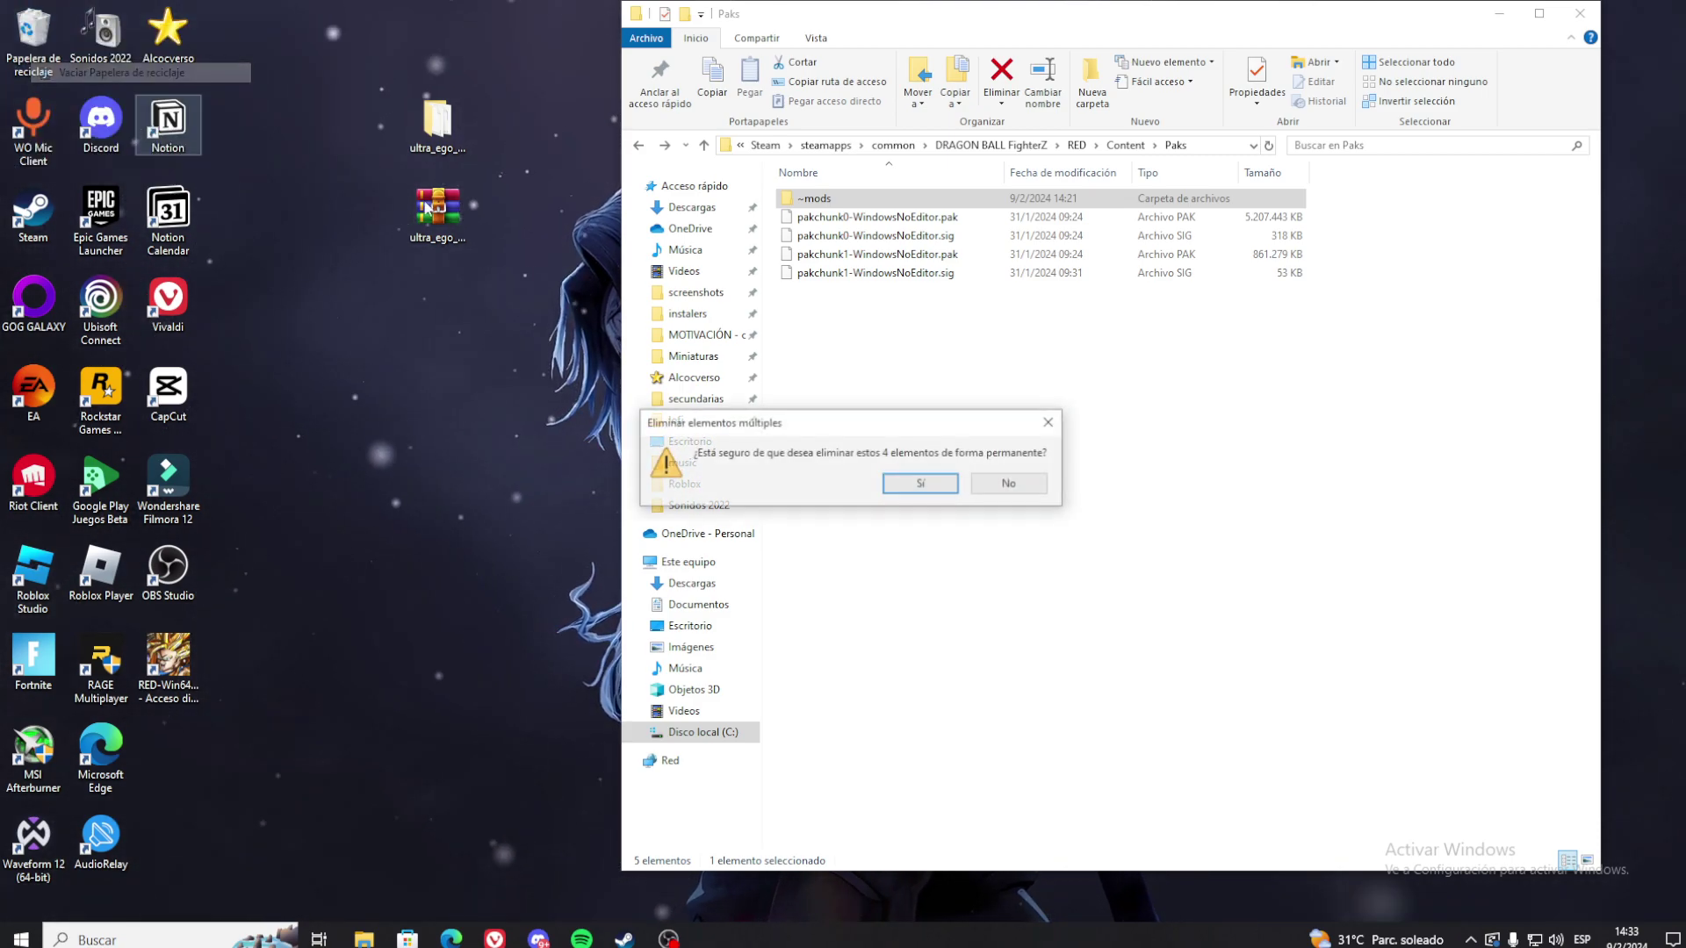
{"action": "left_click", "coordinate": [917, 484]}
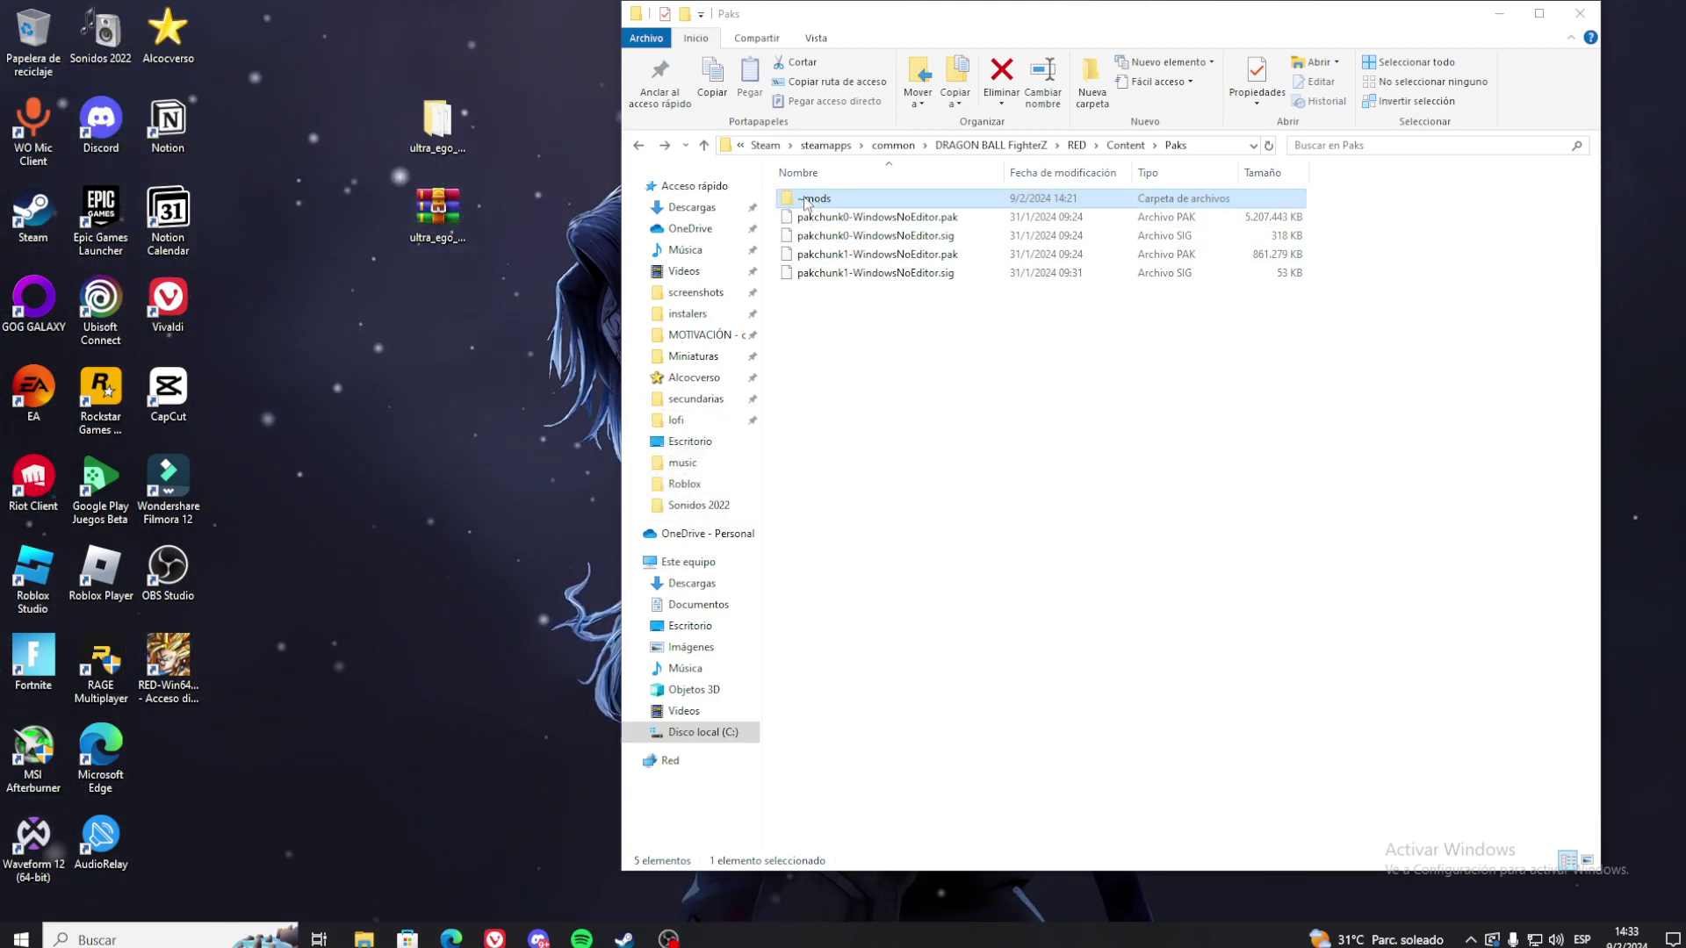
Step: Move the extracted ultra_ego_hud_1bdf8 folder into the ~mods folder inside Paks and minimize the folder window
{"action": "double_click", "coordinate": [814, 198]}
{"action": "left_click_drag", "start_coordinate": [409, 108], "coordinate": [1017, 397]}
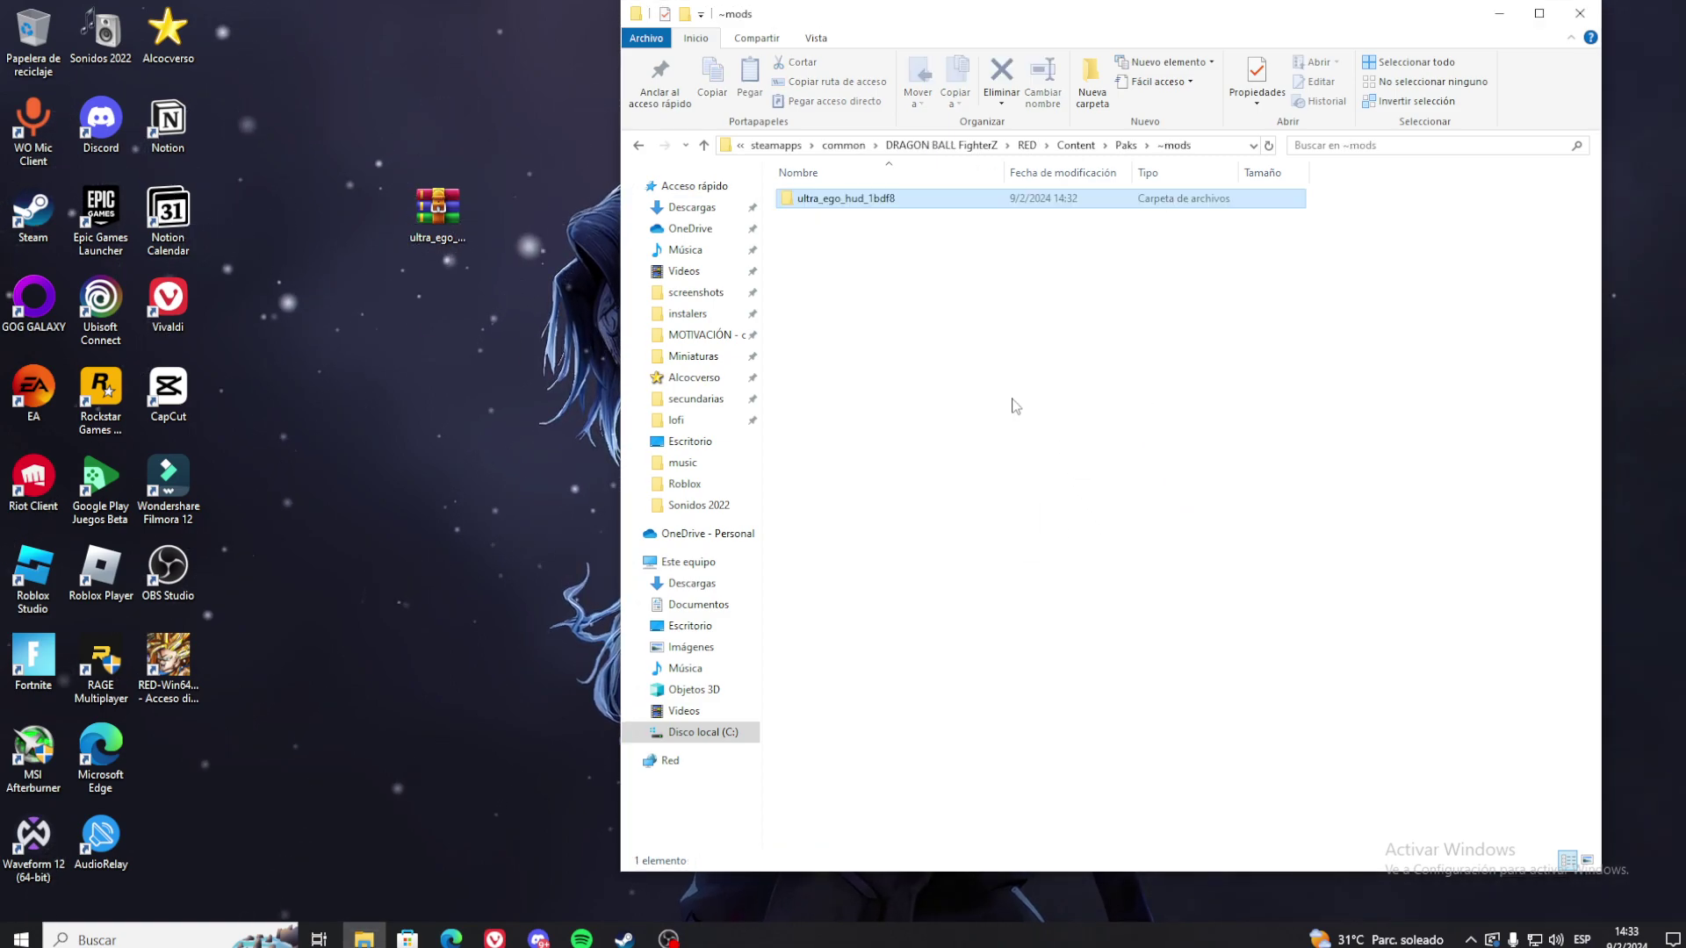
{"action": "left_click", "coordinate": [1114, 356]}
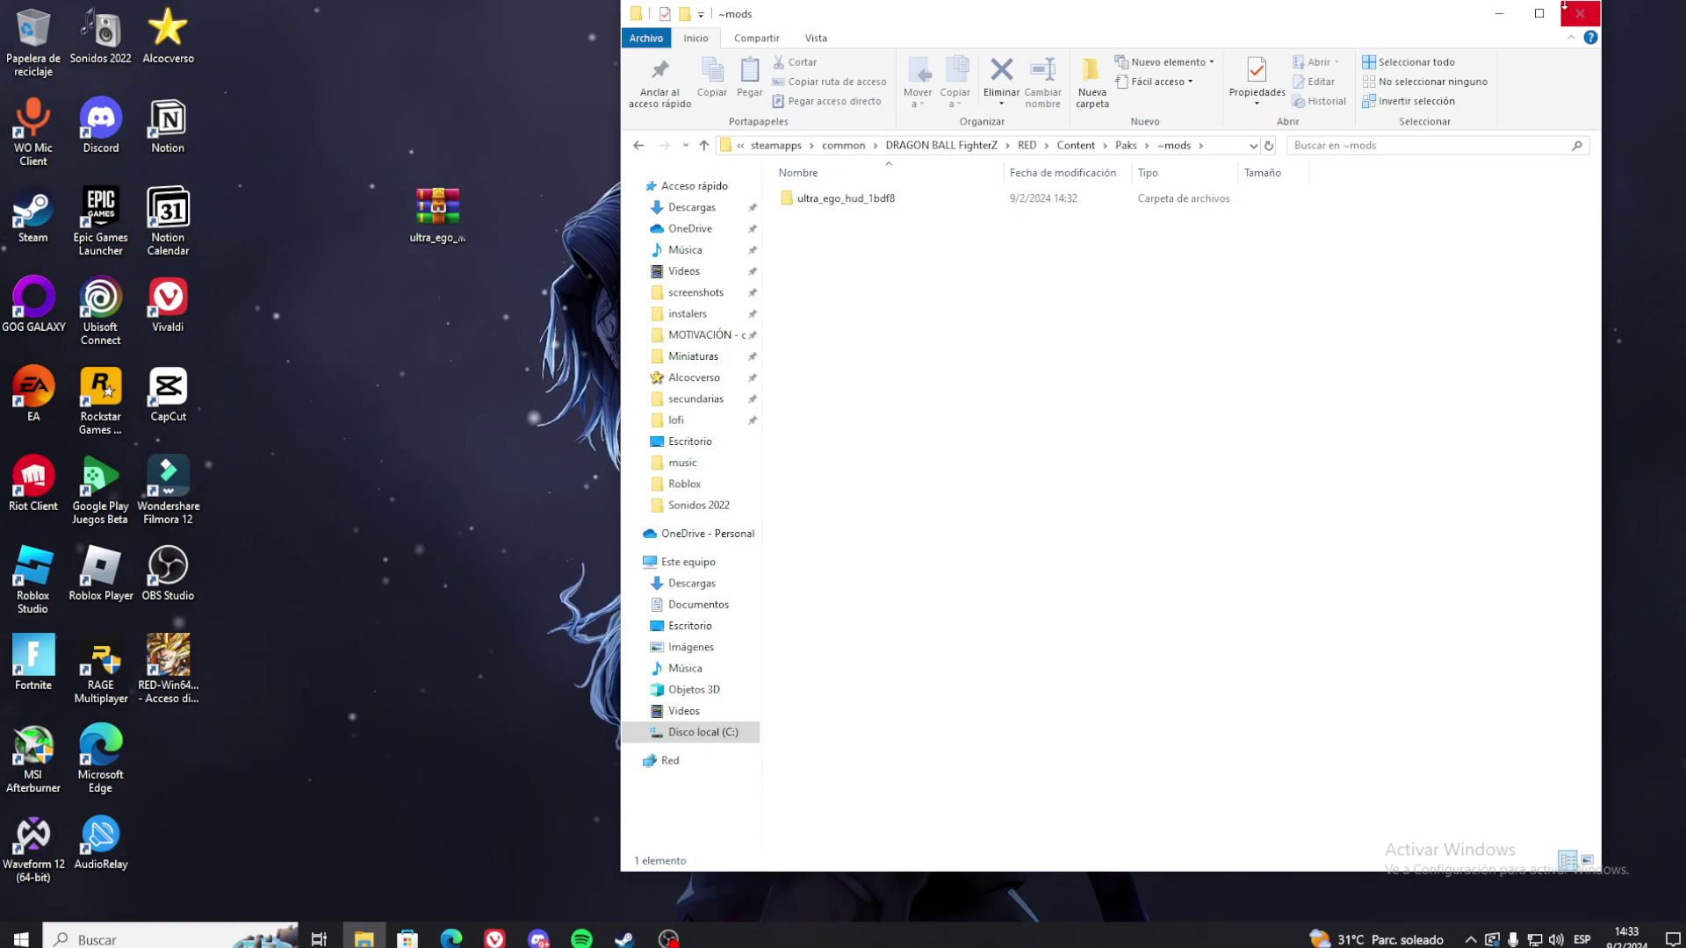
{"action": "left_click", "coordinate": [1502, 14]}
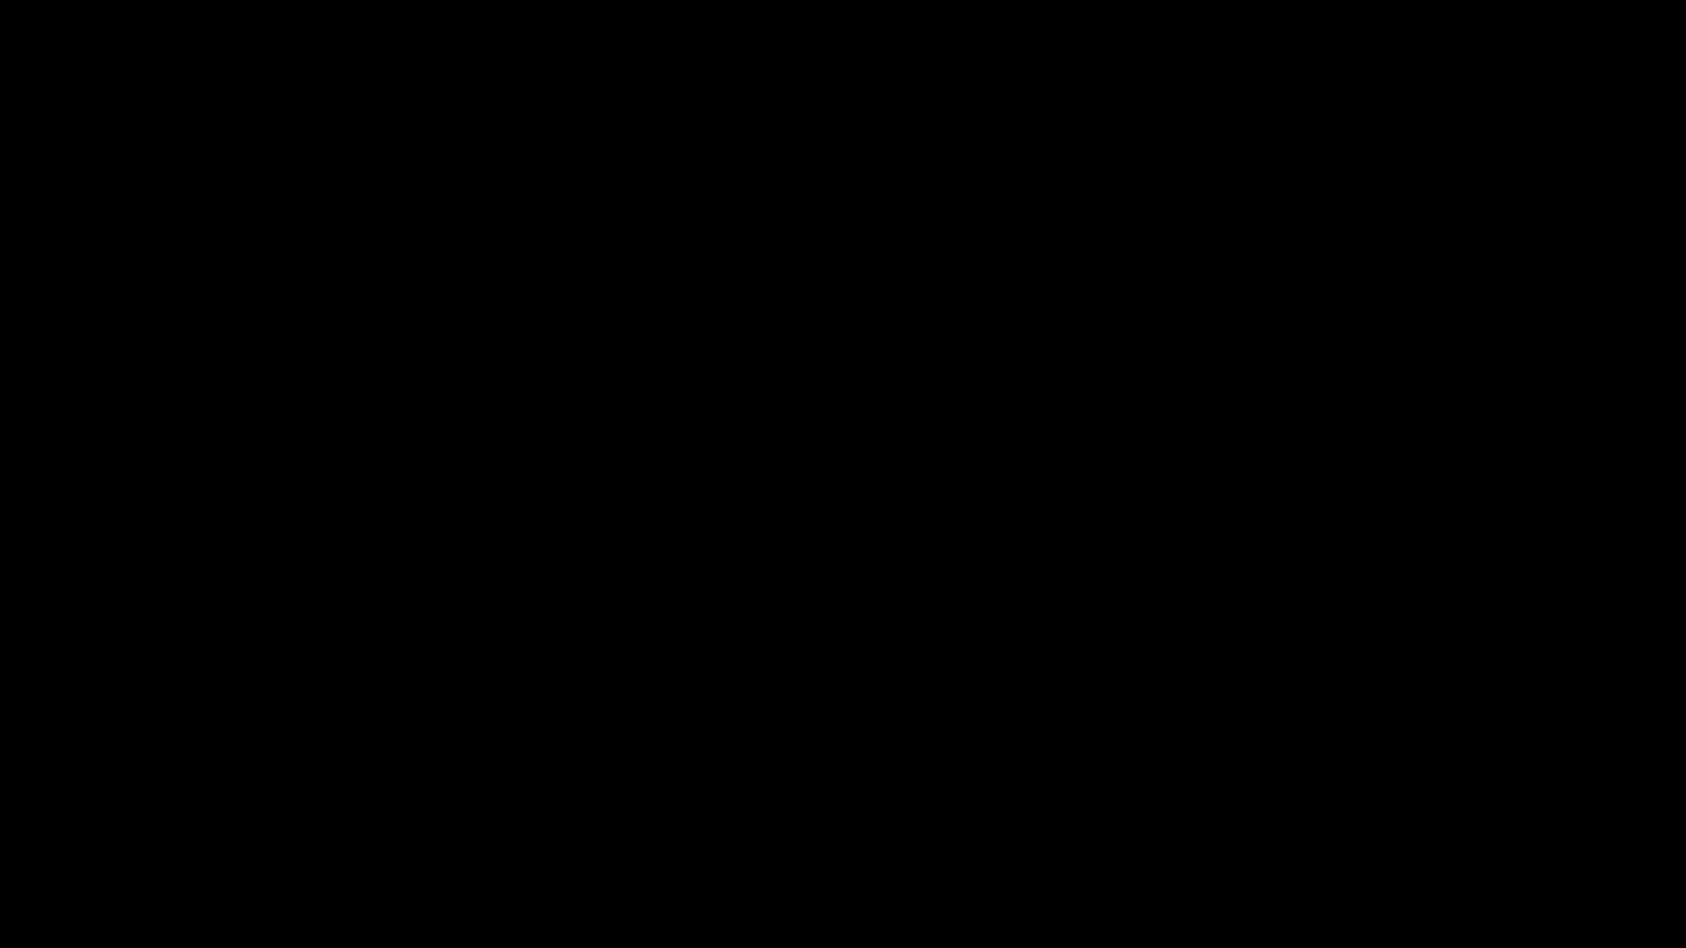
Step: Cycle through the open windows and switch to the DRAGON BALL FighterZ game
{"action": "key", "text": "alt+Tab"}
{"action": "key", "text": "alt+Tab"}
{"action": "key", "text": "alt+Tab"}
{"action": "key", "text": "alt+Tab"}
{"action": "key", "text": "alt+Tab"}
{"action": "key", "text": "alt+Tab"}
{"action": "key", "text": "alt+Tab"}
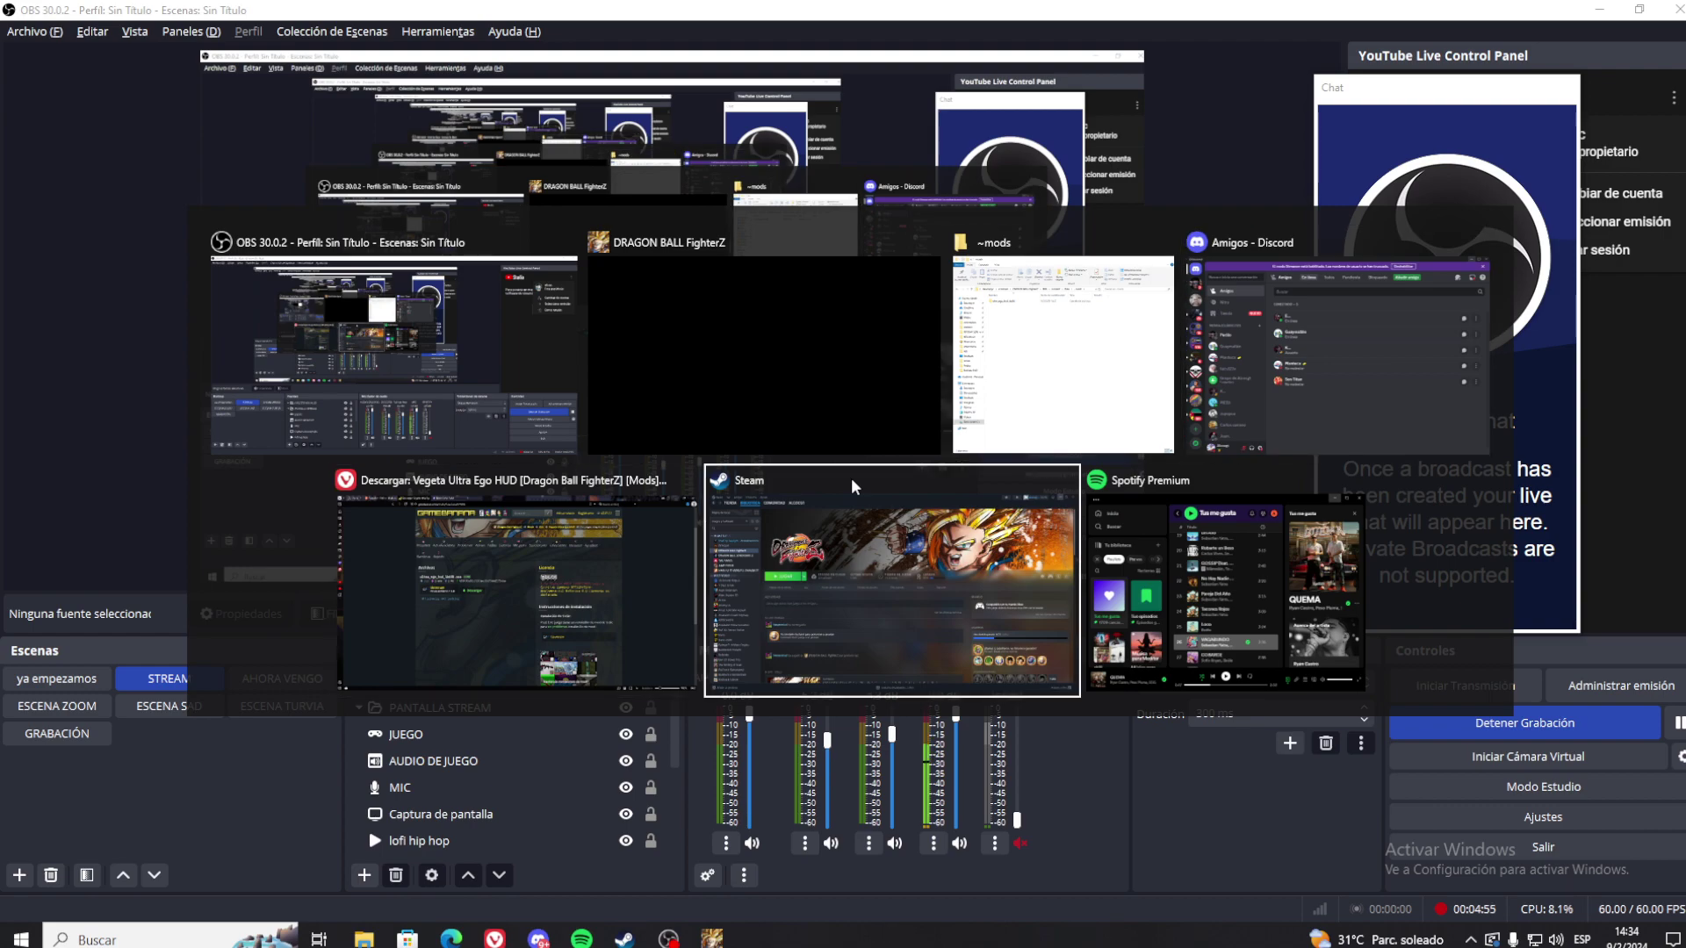
{"action": "key", "text": "alt+Tab"}
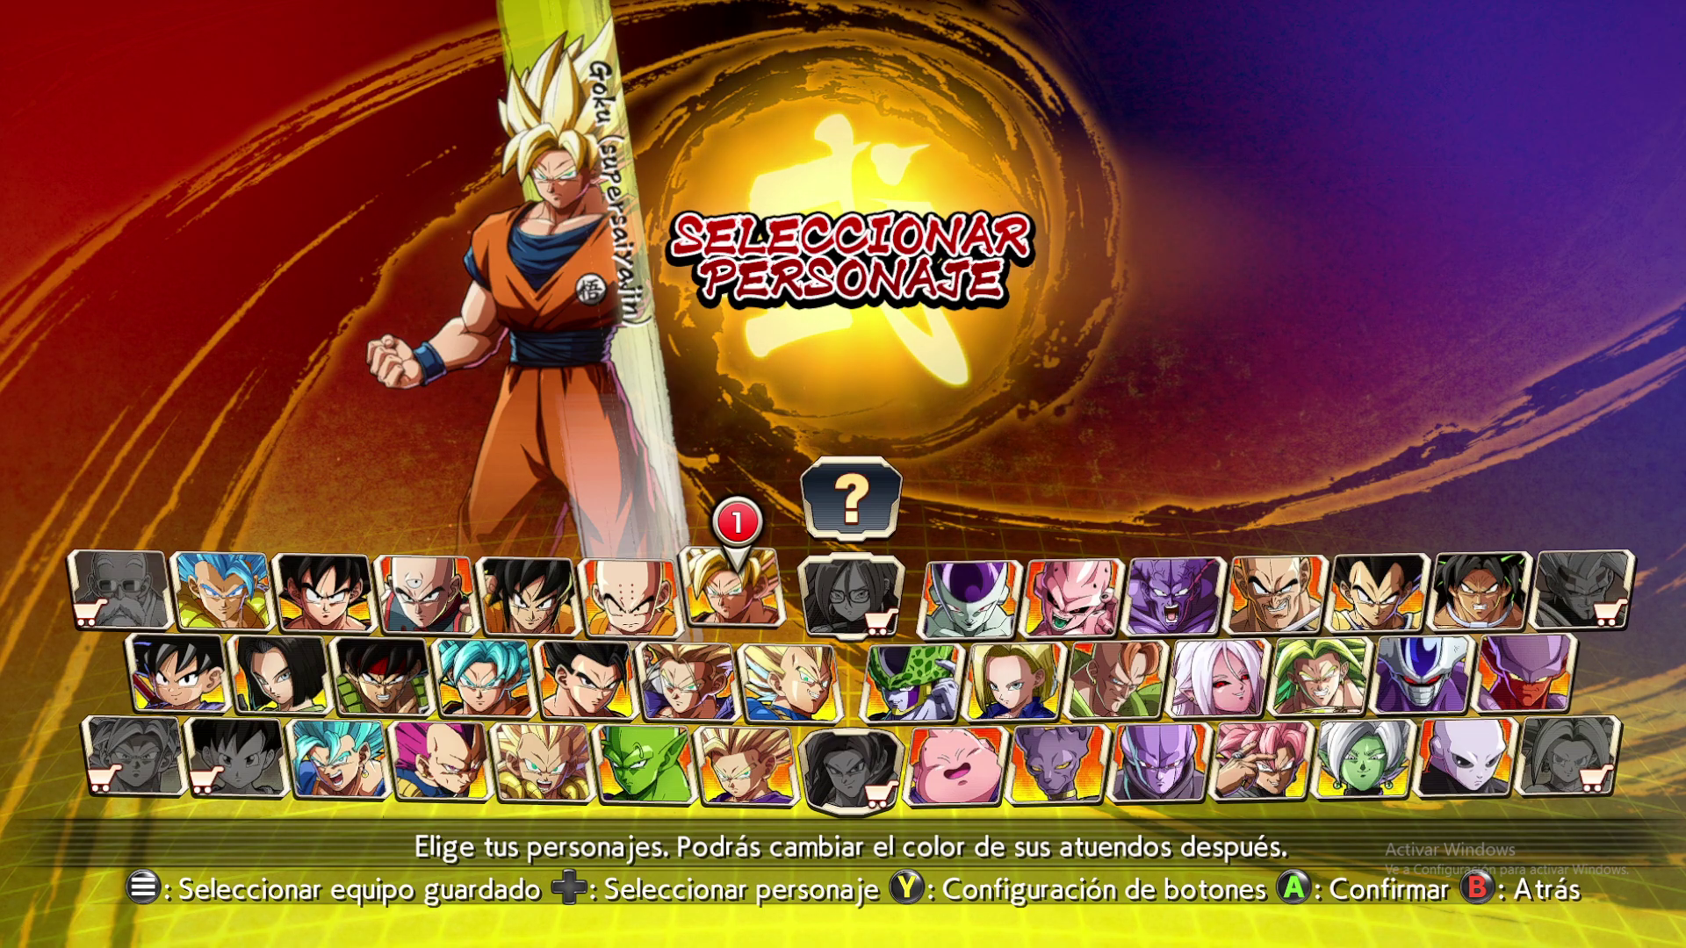
Step: Choose Vegeta (SSB) from the roster as the red team's first fighter
{"action": "key", "text": "Left"}
{"action": "key", "text": "Down"}
{"action": "key", "text": "Down"}
{"action": "key", "text": "Left"}
{"action": "key", "text": "Left"}
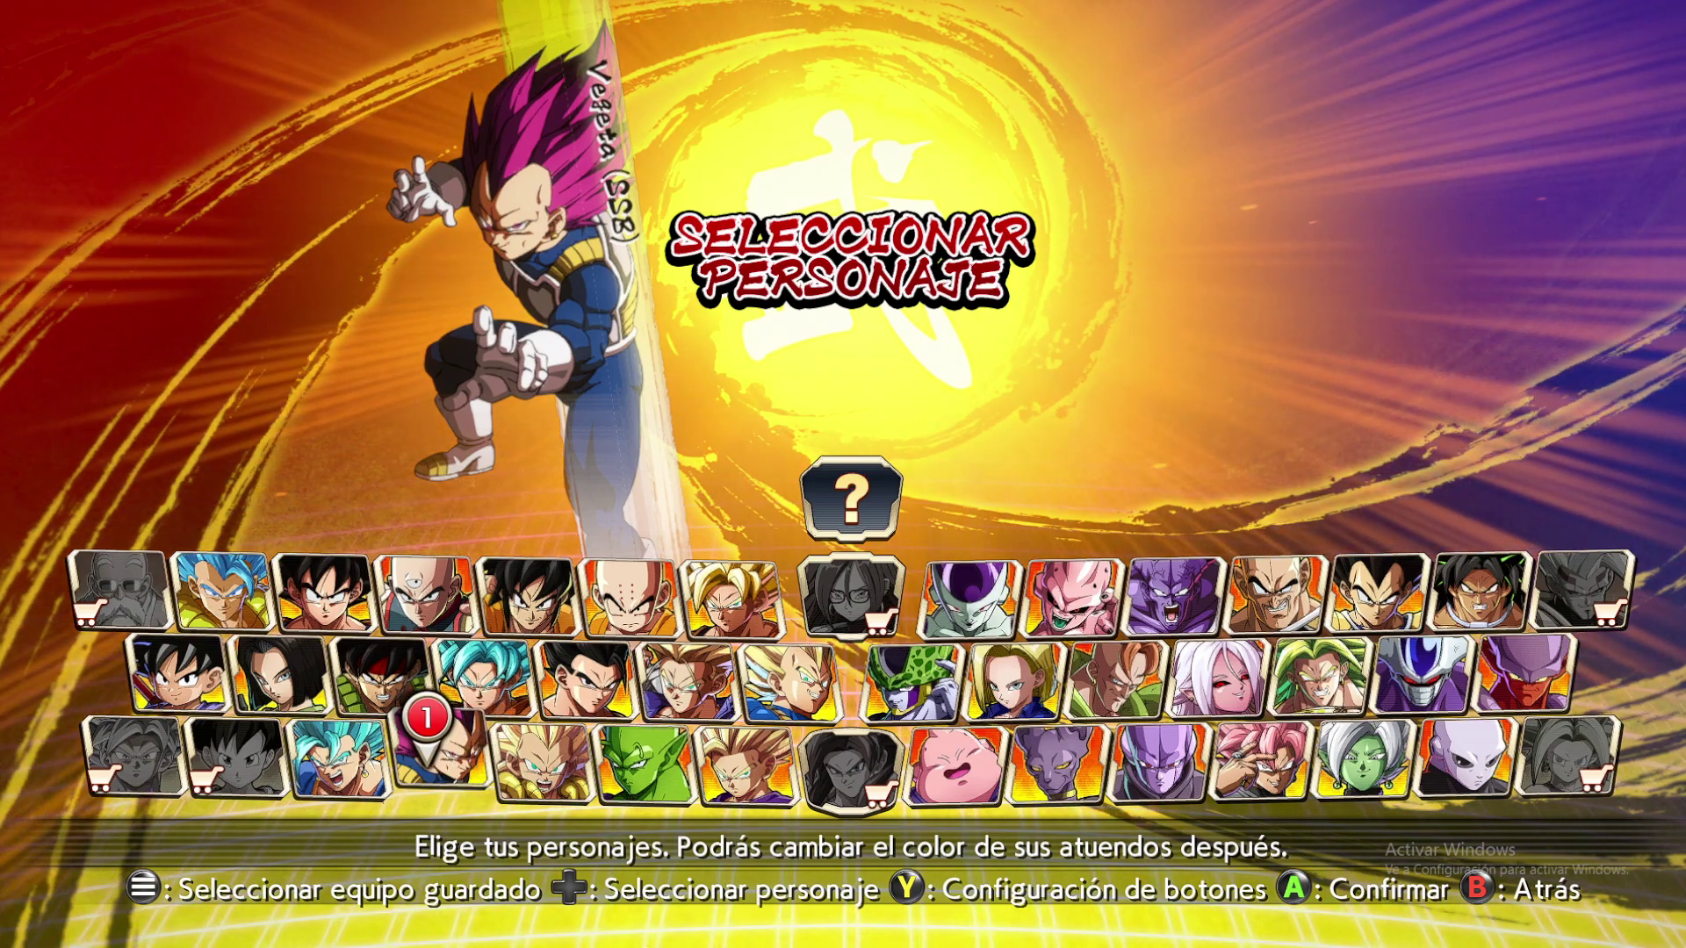
{"action": "key", "text": "Return"}
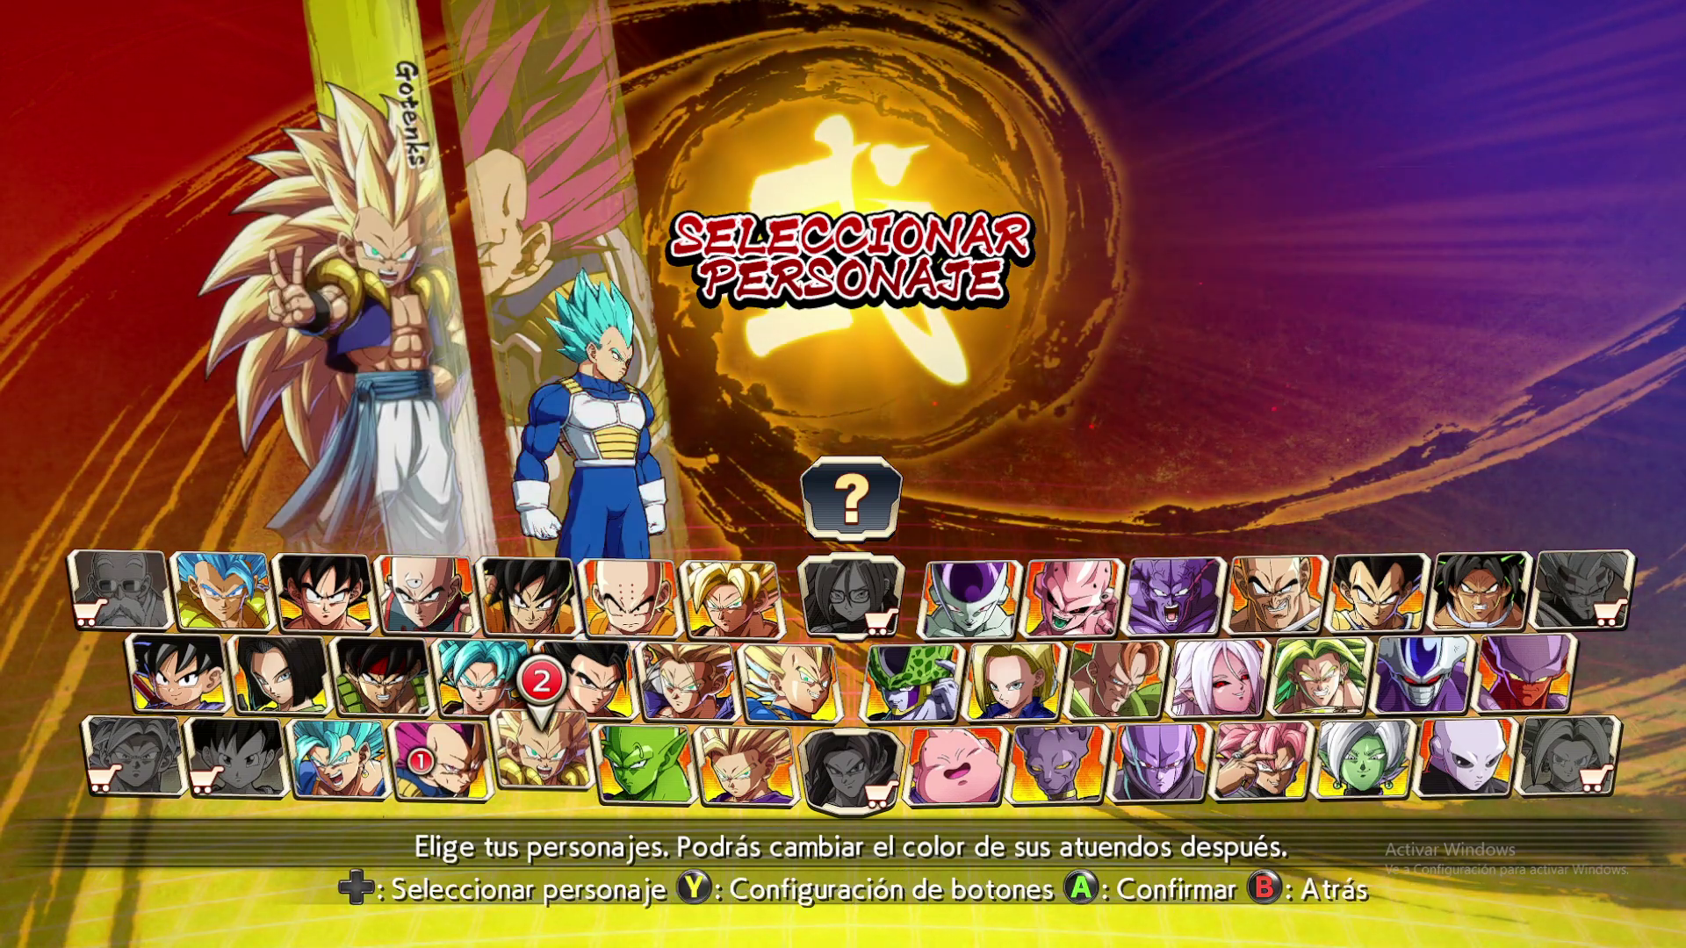
Step: Look over the roster and examine Vegeta (SSB)'s modded portrait on the character select screen
{"action": "key", "text": "Left"}
{"action": "key", "text": "Right"}
{"action": "key", "text": "Left"}
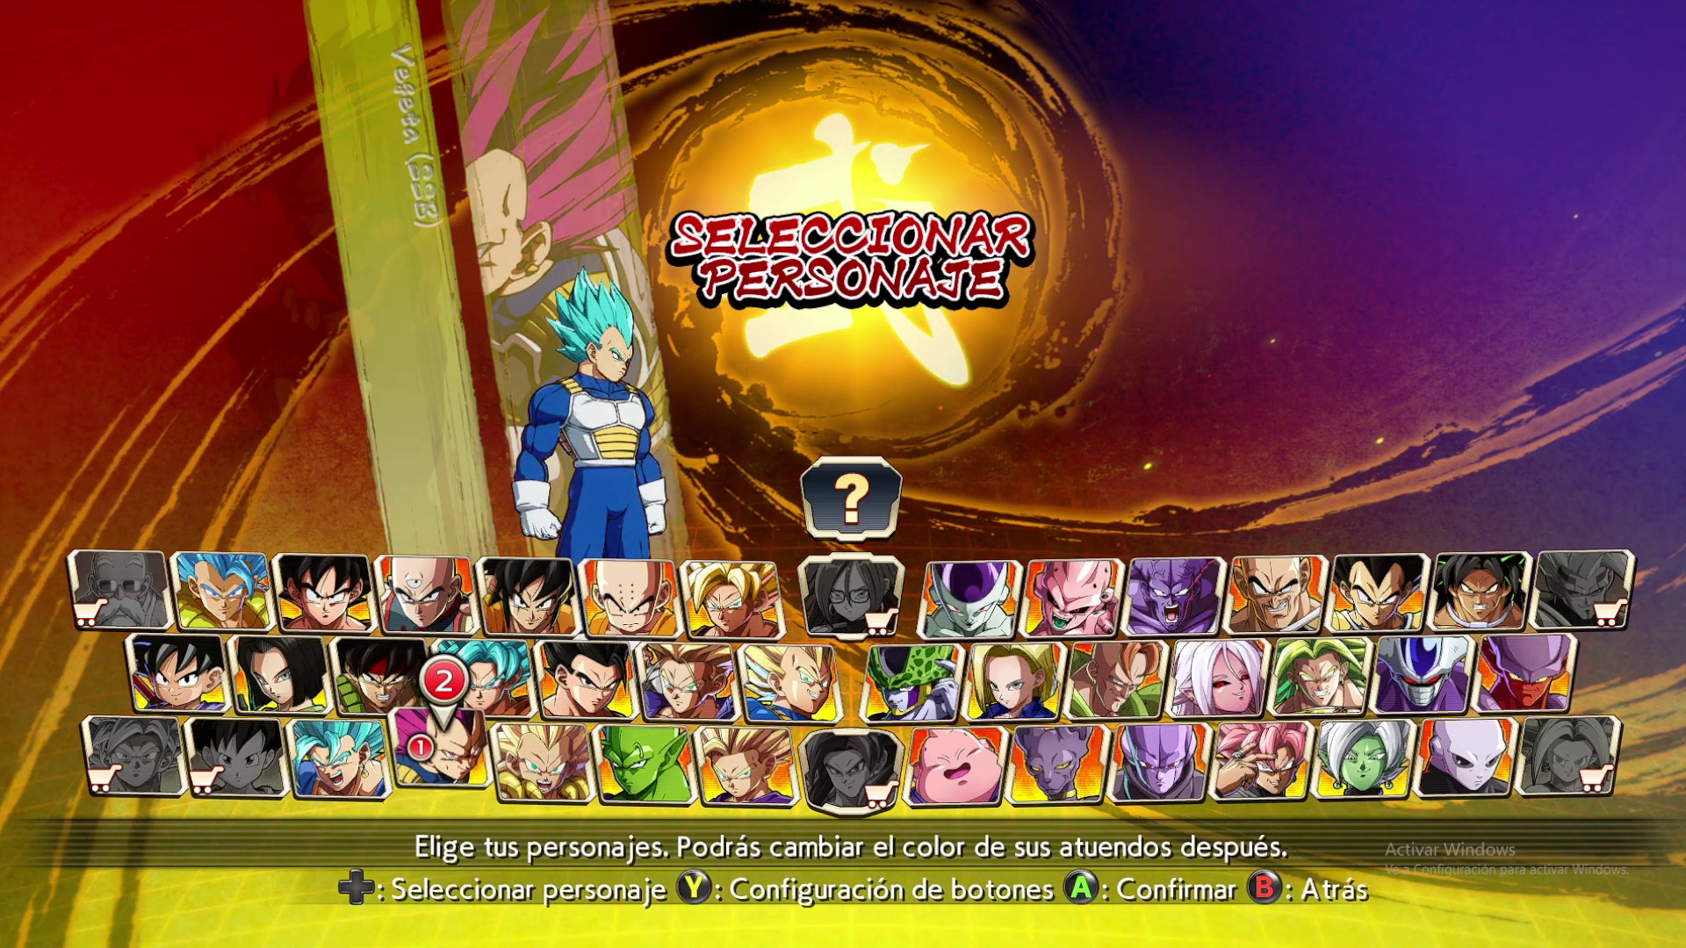
{"action": "key", "text": "Right"}
{"action": "key", "text": "Up"}
{"action": "key", "text": "Up"}
{"action": "key", "text": "Right"}
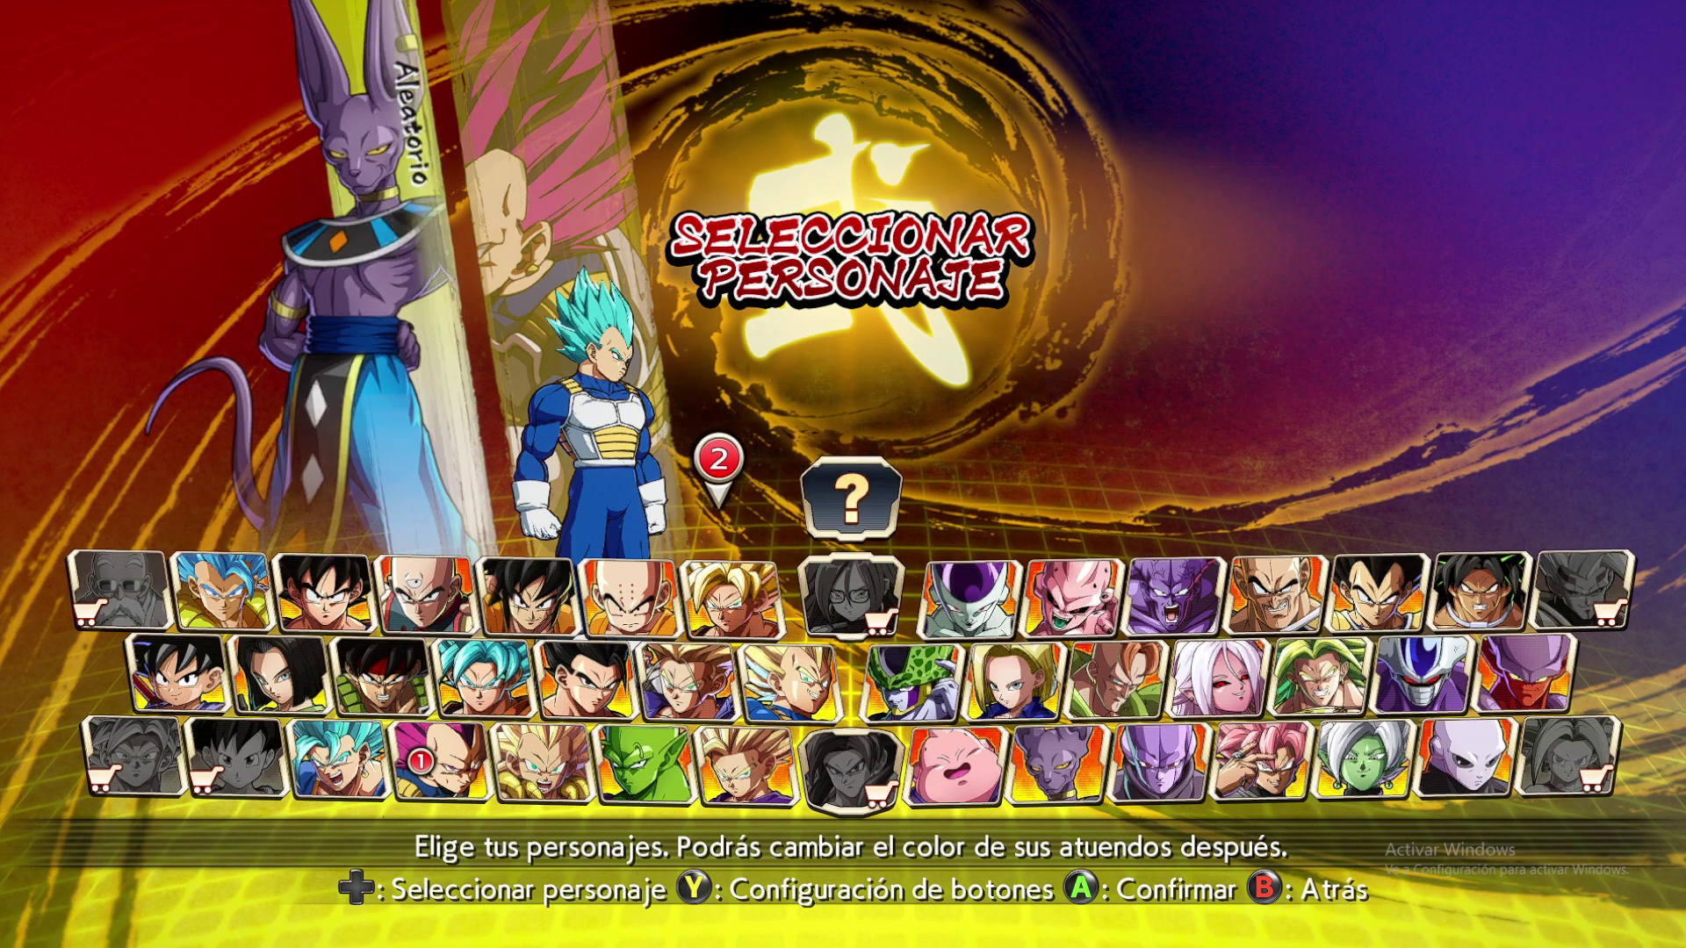
{"action": "key", "text": "Return"}
{"action": "key", "text": "Escape"}
{"action": "key", "text": "Down"}
{"action": "key", "text": "Left"}
{"action": "key", "text": "Down"}
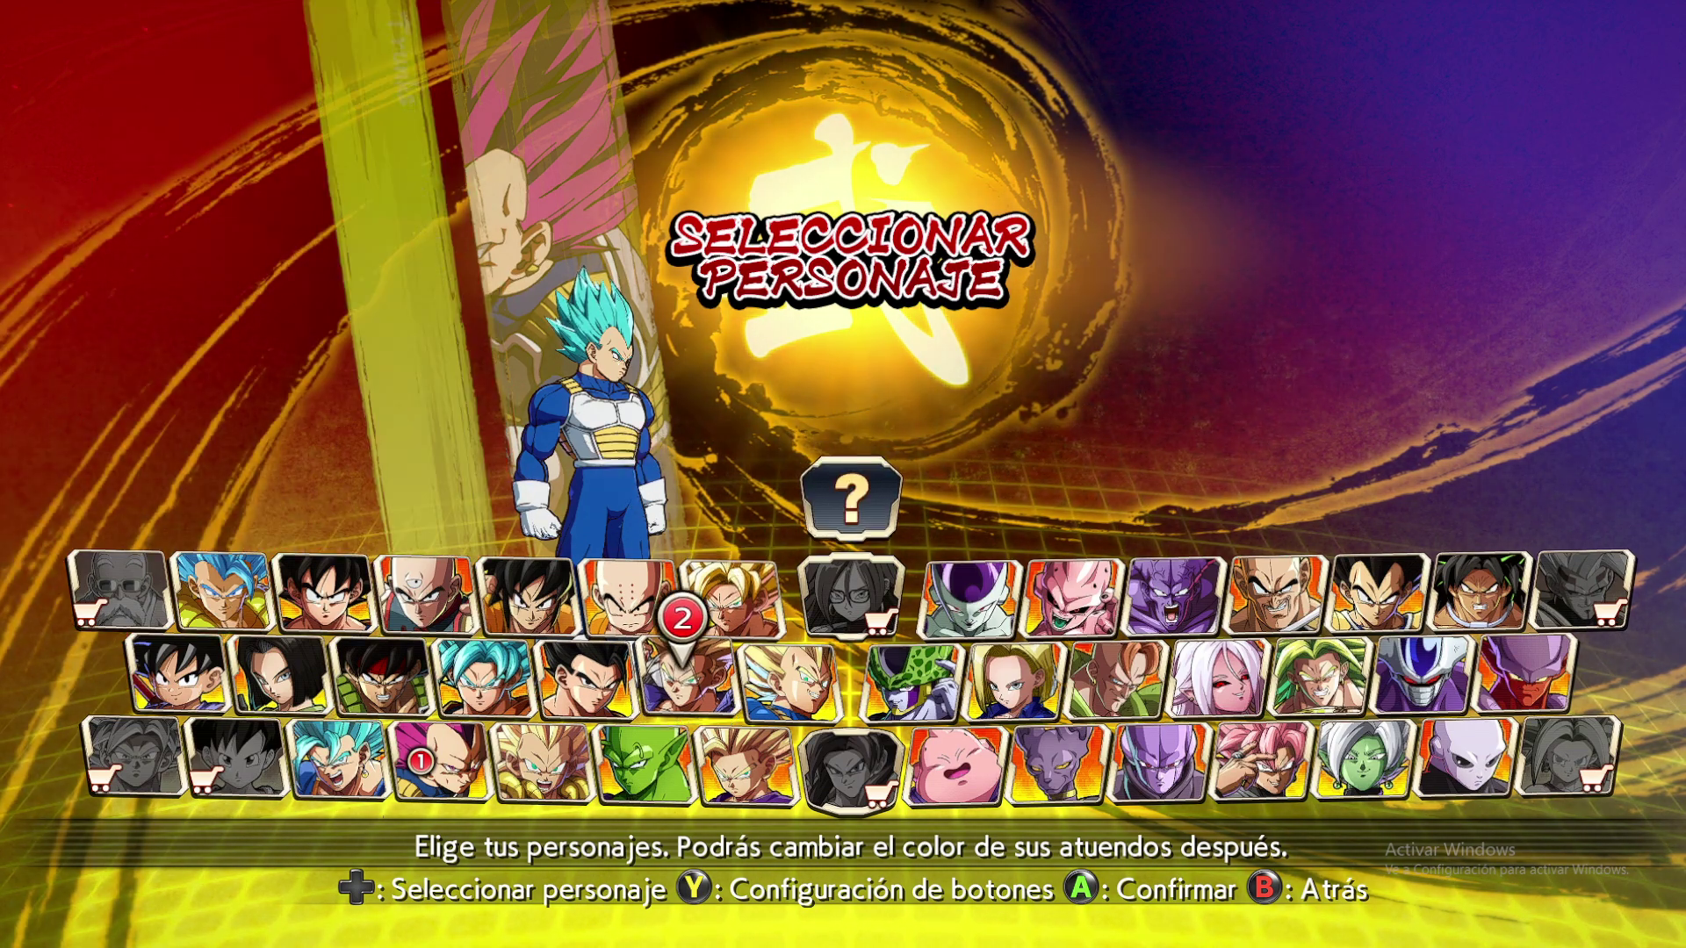
{"action": "key", "text": "Left"}
{"action": "key", "text": "Down"}
{"action": "key", "text": "Left"}
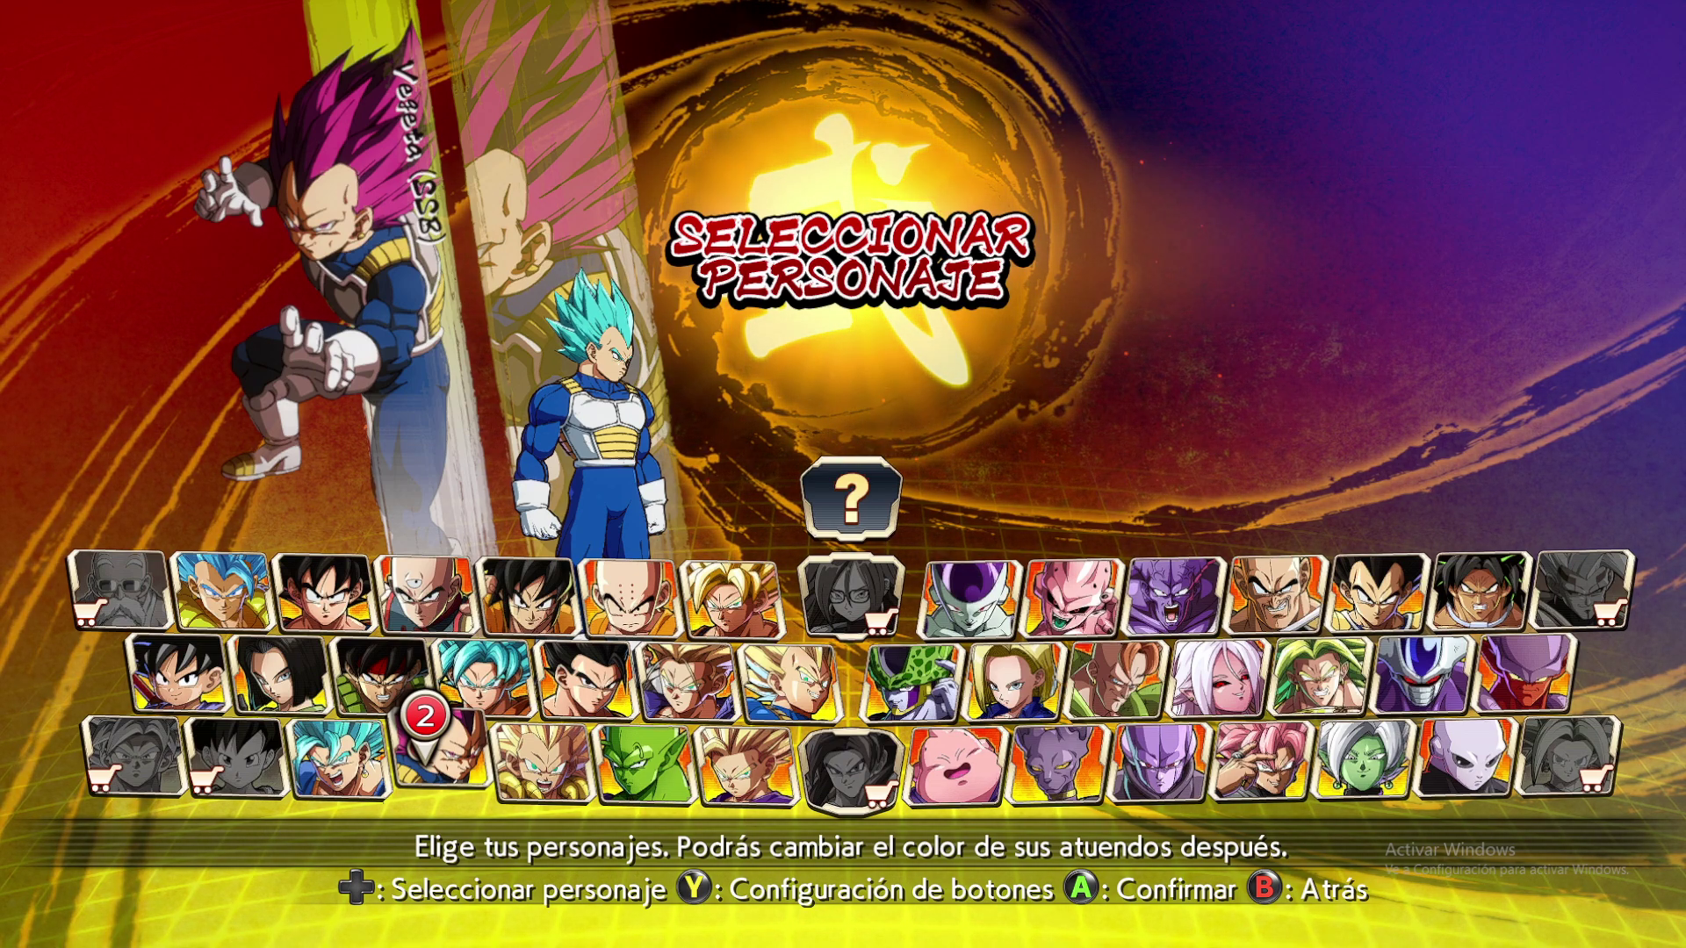
Step: Choose Vegito (SSB) as the red team's second fighter
{"action": "key", "text": "Up"}
{"action": "key", "text": "Left"}
{"action": "key", "text": "Right"}
{"action": "key", "text": "Up"}
{"action": "key", "text": "Right"}
{"action": "key", "text": "Right"}
{"action": "key", "text": "Down"}
{"action": "key", "text": "Left"}
{"action": "key", "text": "Down"}
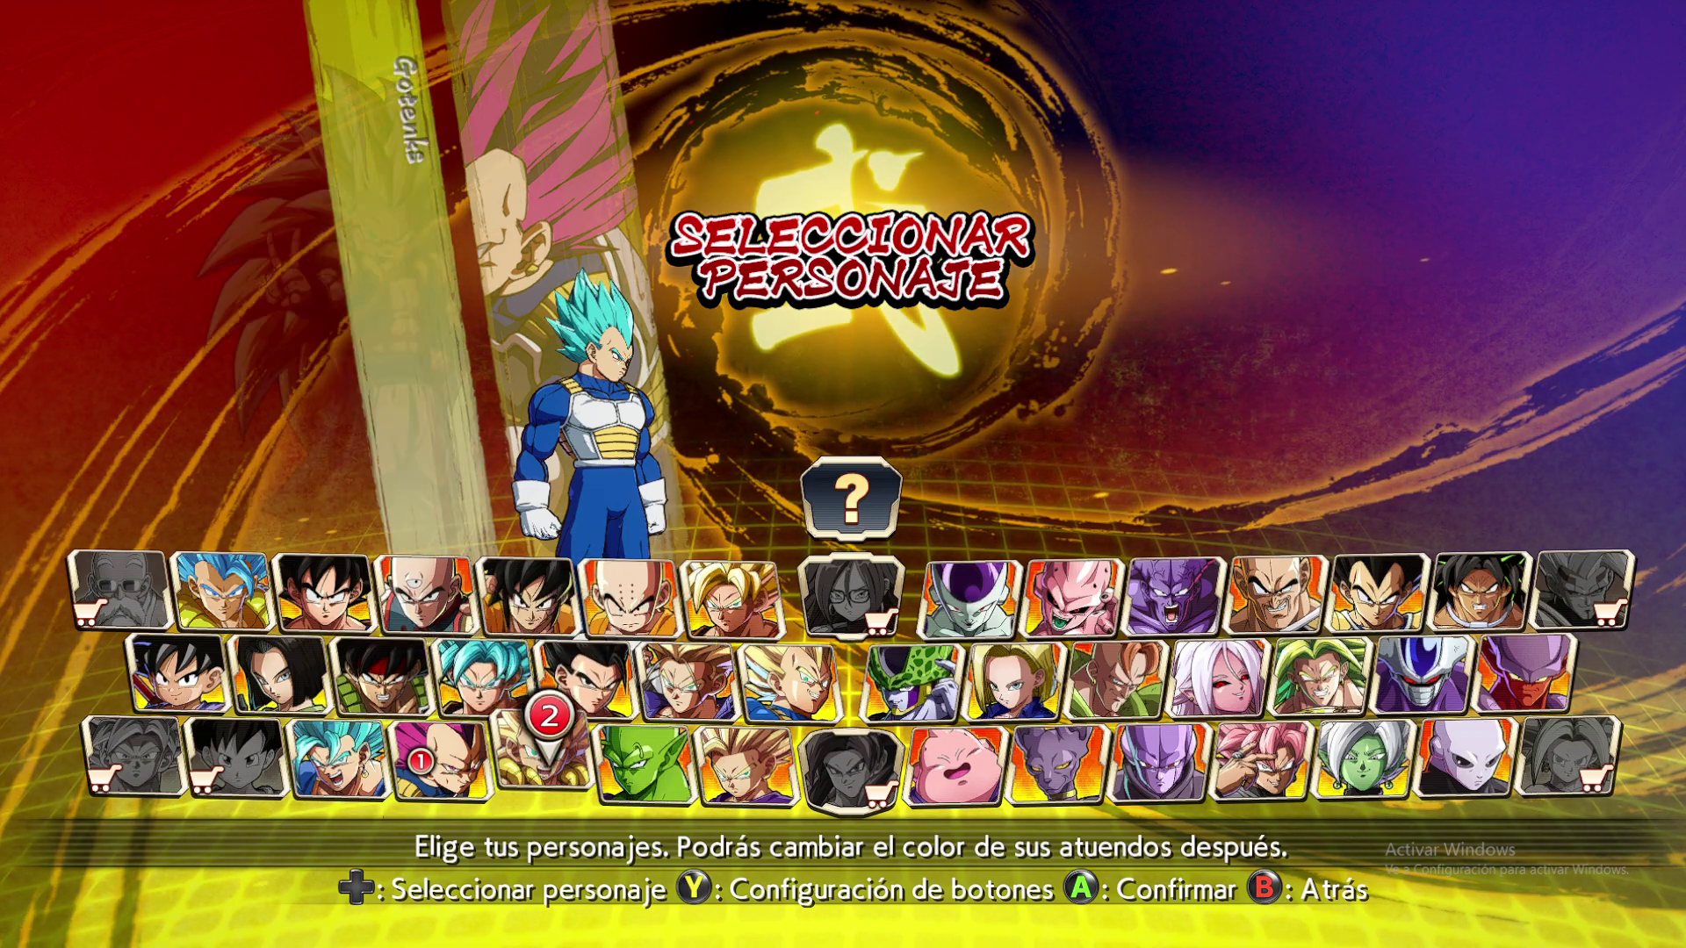
{"action": "key", "text": "Left"}
{"action": "key", "text": "Left"}
{"action": "key", "text": "Return"}
Step: Choose Gogeta (SSB) as the red team's third fighter
{"action": "key", "text": "Up"}
{"action": "key", "text": "Left"}
{"action": "key", "text": "Up"}
{"action": "key", "text": "Left"}
{"action": "key", "text": "Left"}
{"action": "key", "text": "Return"}
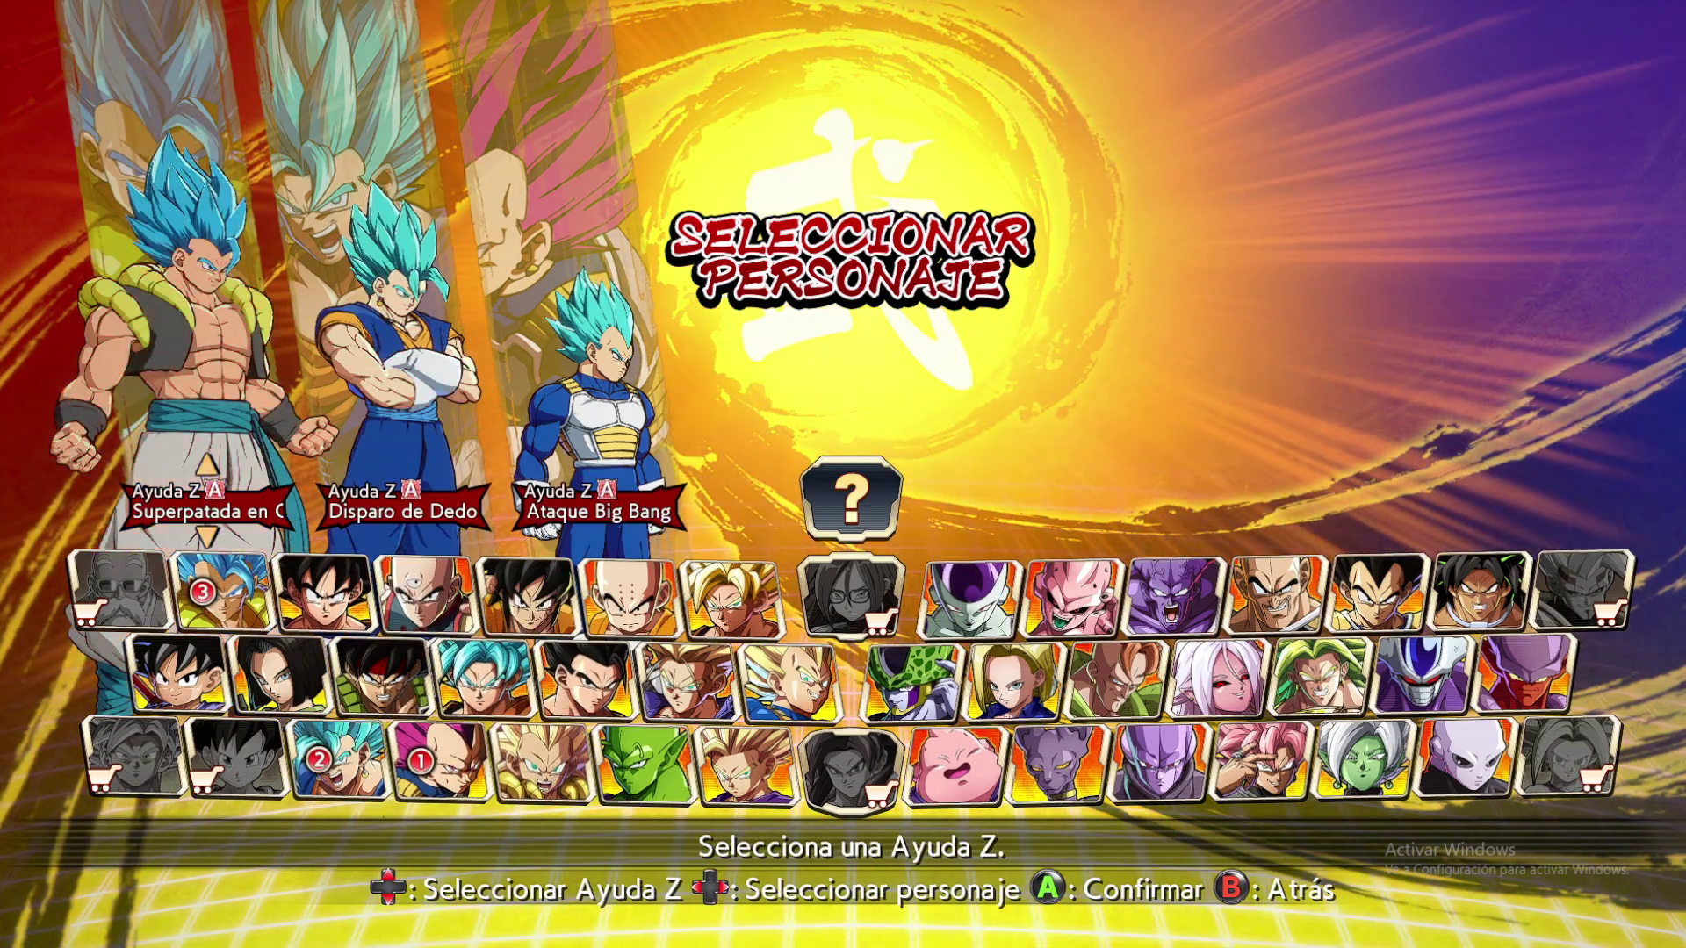
Step: Accept Z assist A and Color 1 for all three red team fighters
{"action": "key", "text": "Right"}
{"action": "key", "text": "Right"}
{"action": "key", "text": "Up"}
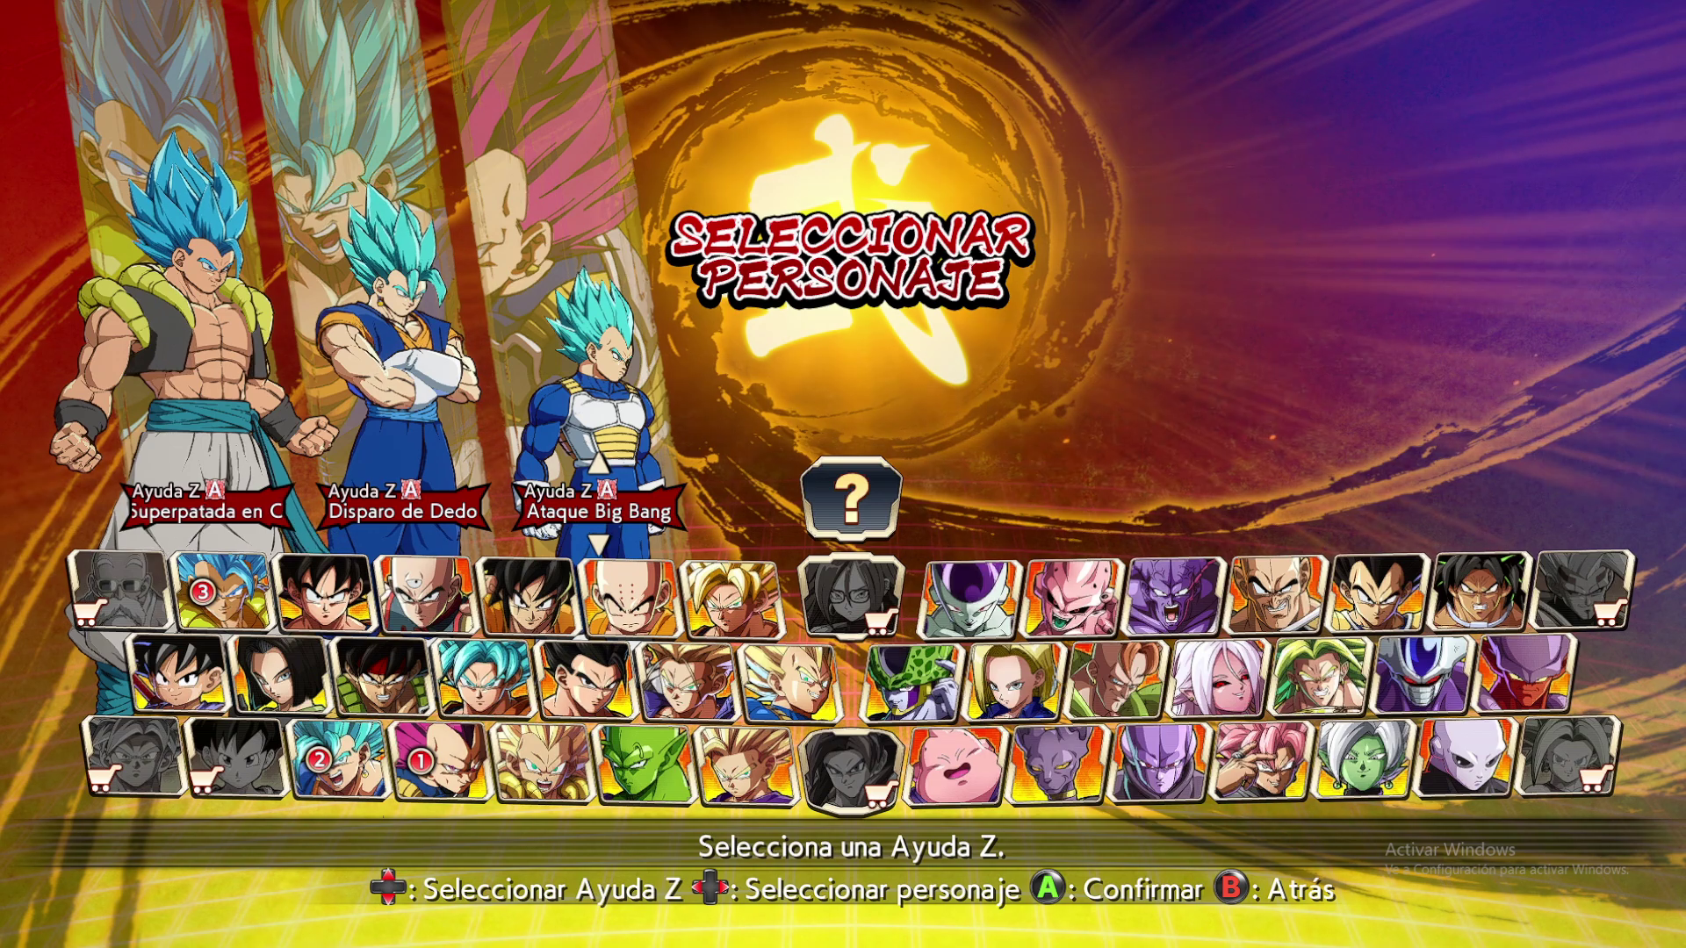
{"action": "key", "text": "Return"}
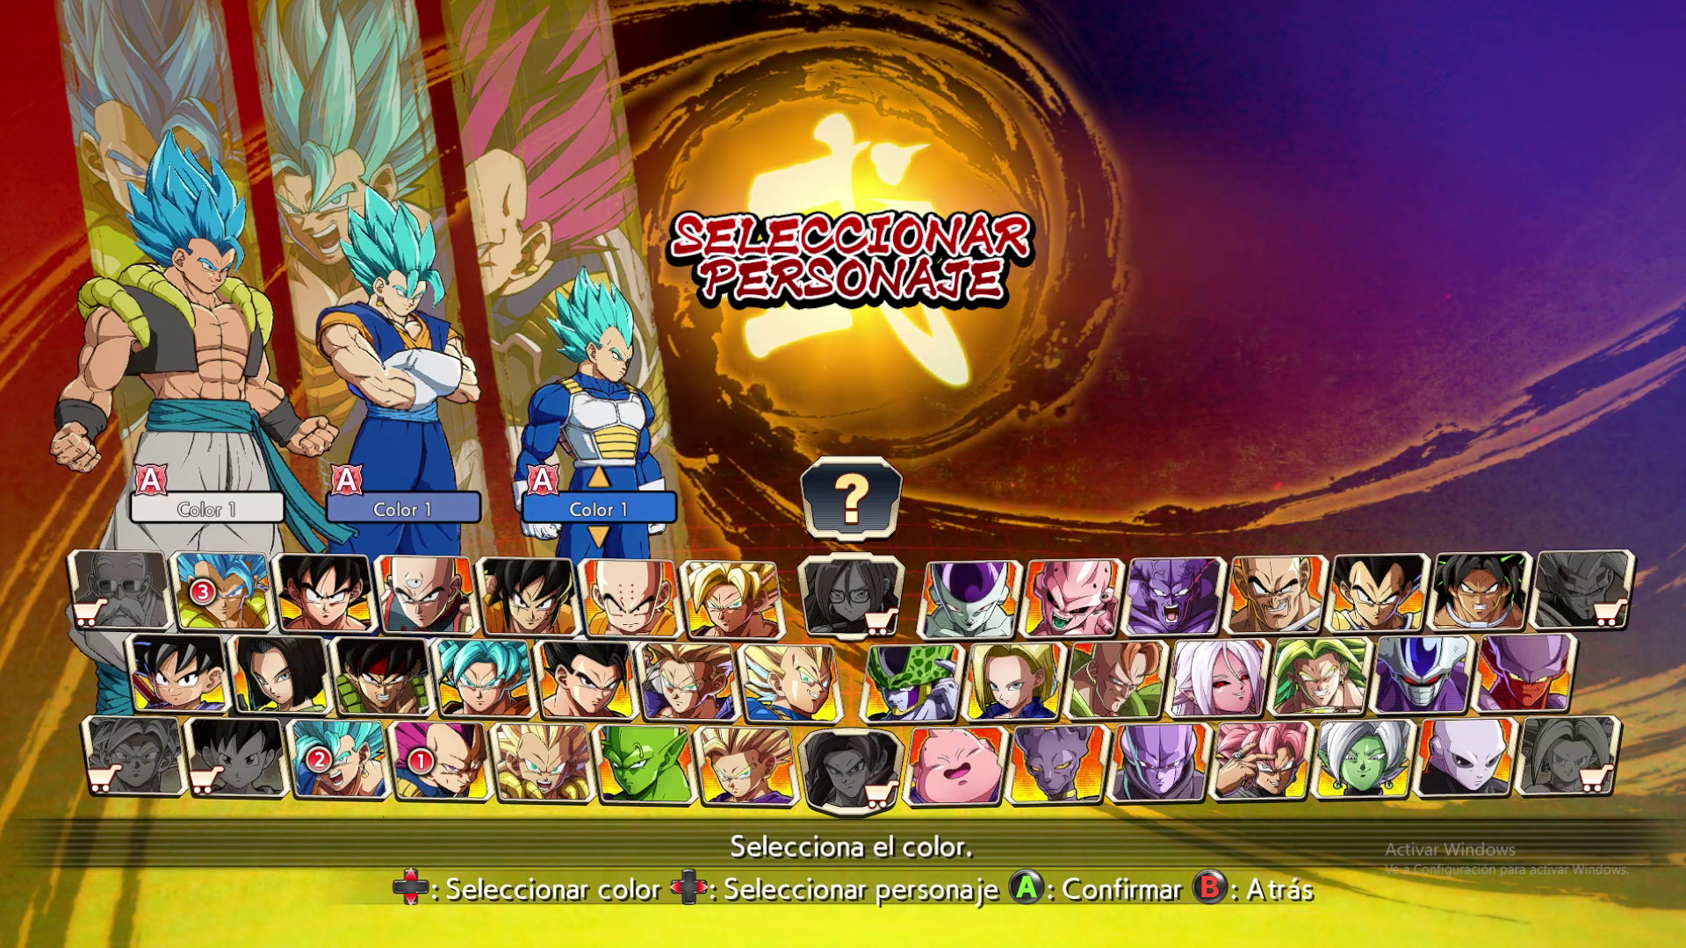
{"action": "key", "text": "Return"}
Step: Fill the blue team with three random fighters and accept their Z assists and colors
{"action": "key", "text": "Up"}
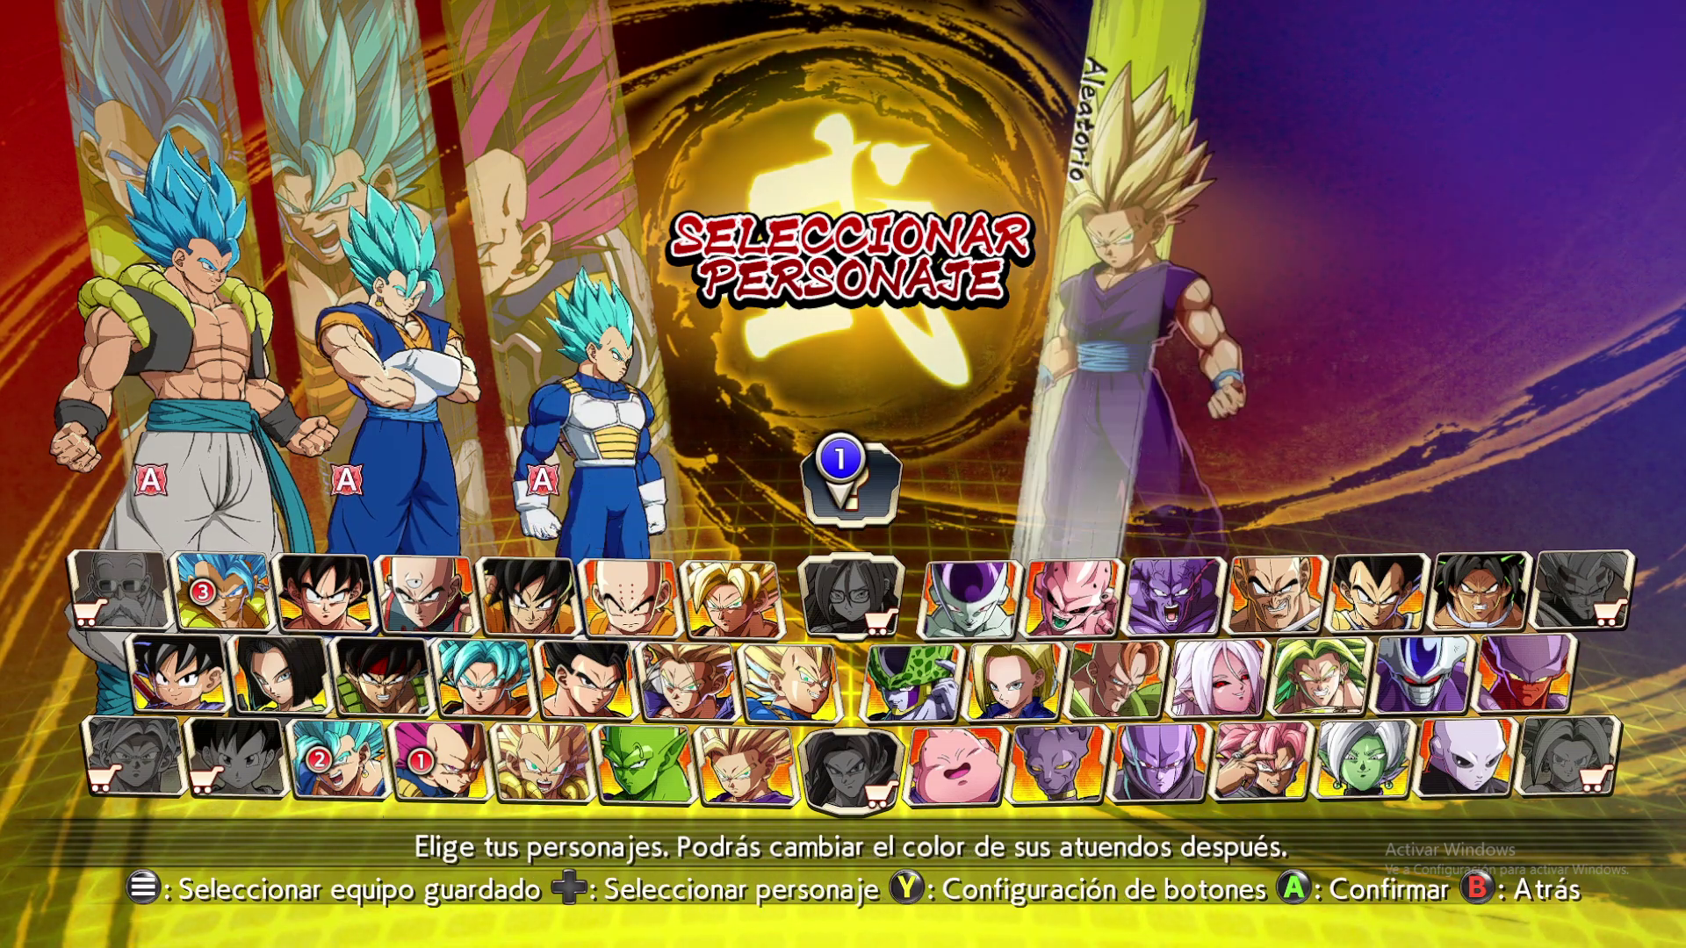
{"action": "key", "text": "Return"}
{"action": "key", "text": "Return"}
{"action": "key", "text": "Return"}
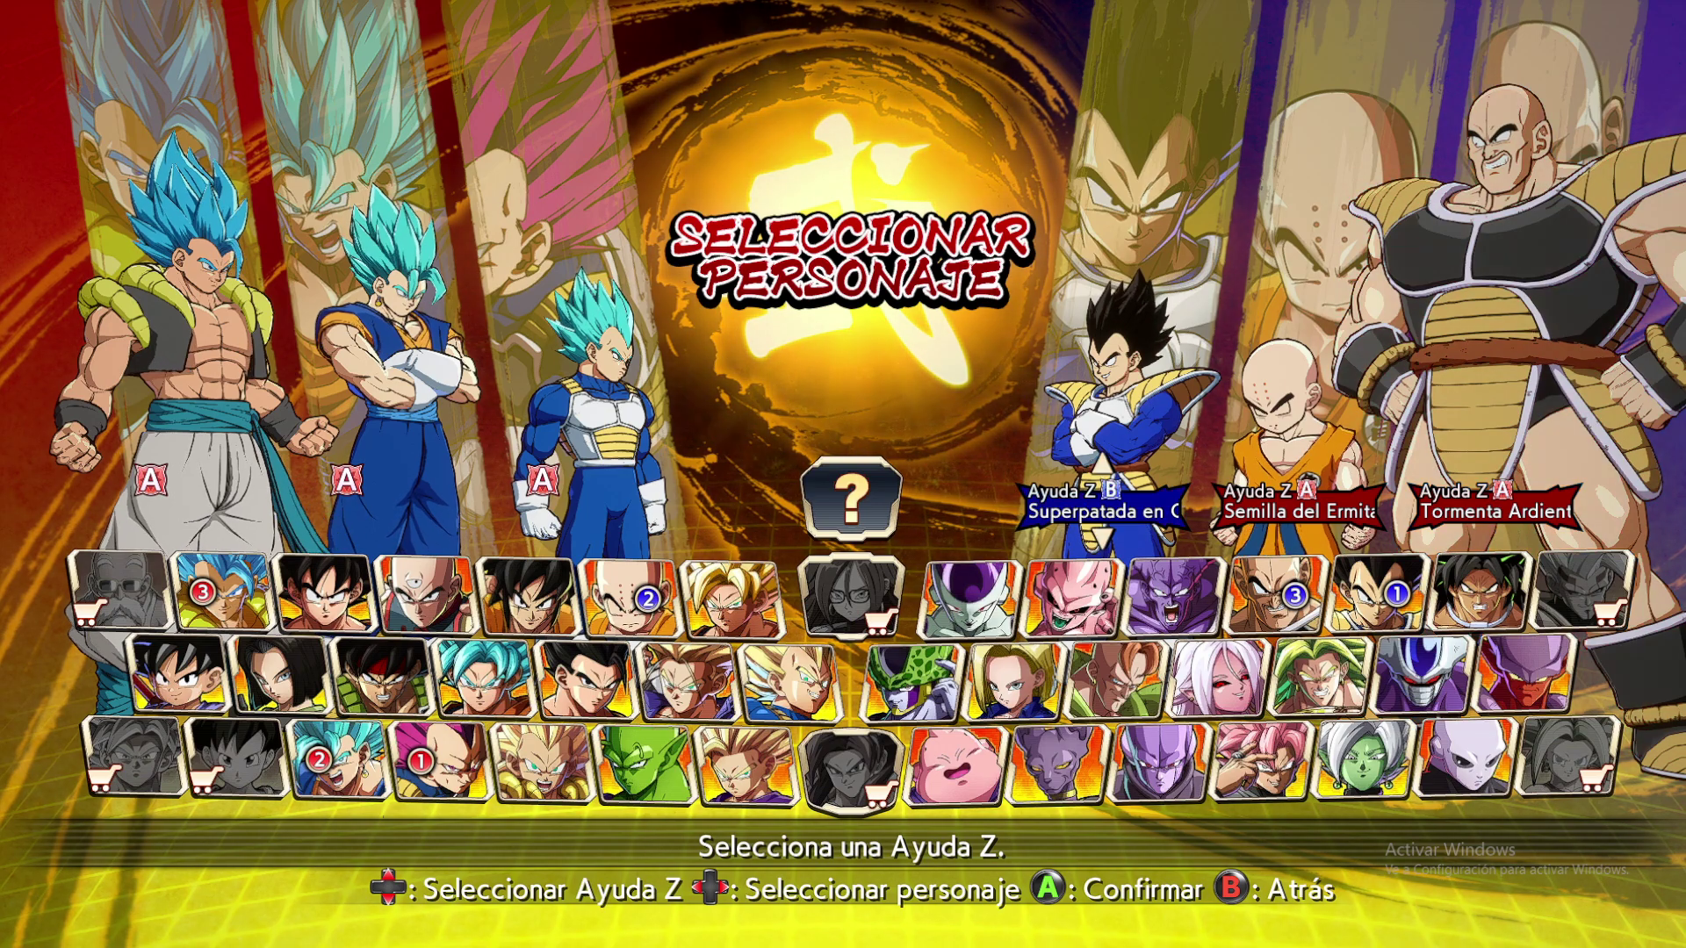
{"action": "key", "text": "Return"}
Step: Choose the Arena del Torneo de Cell stage with automatic music and start the training match
{"action": "key", "text": "Return"}
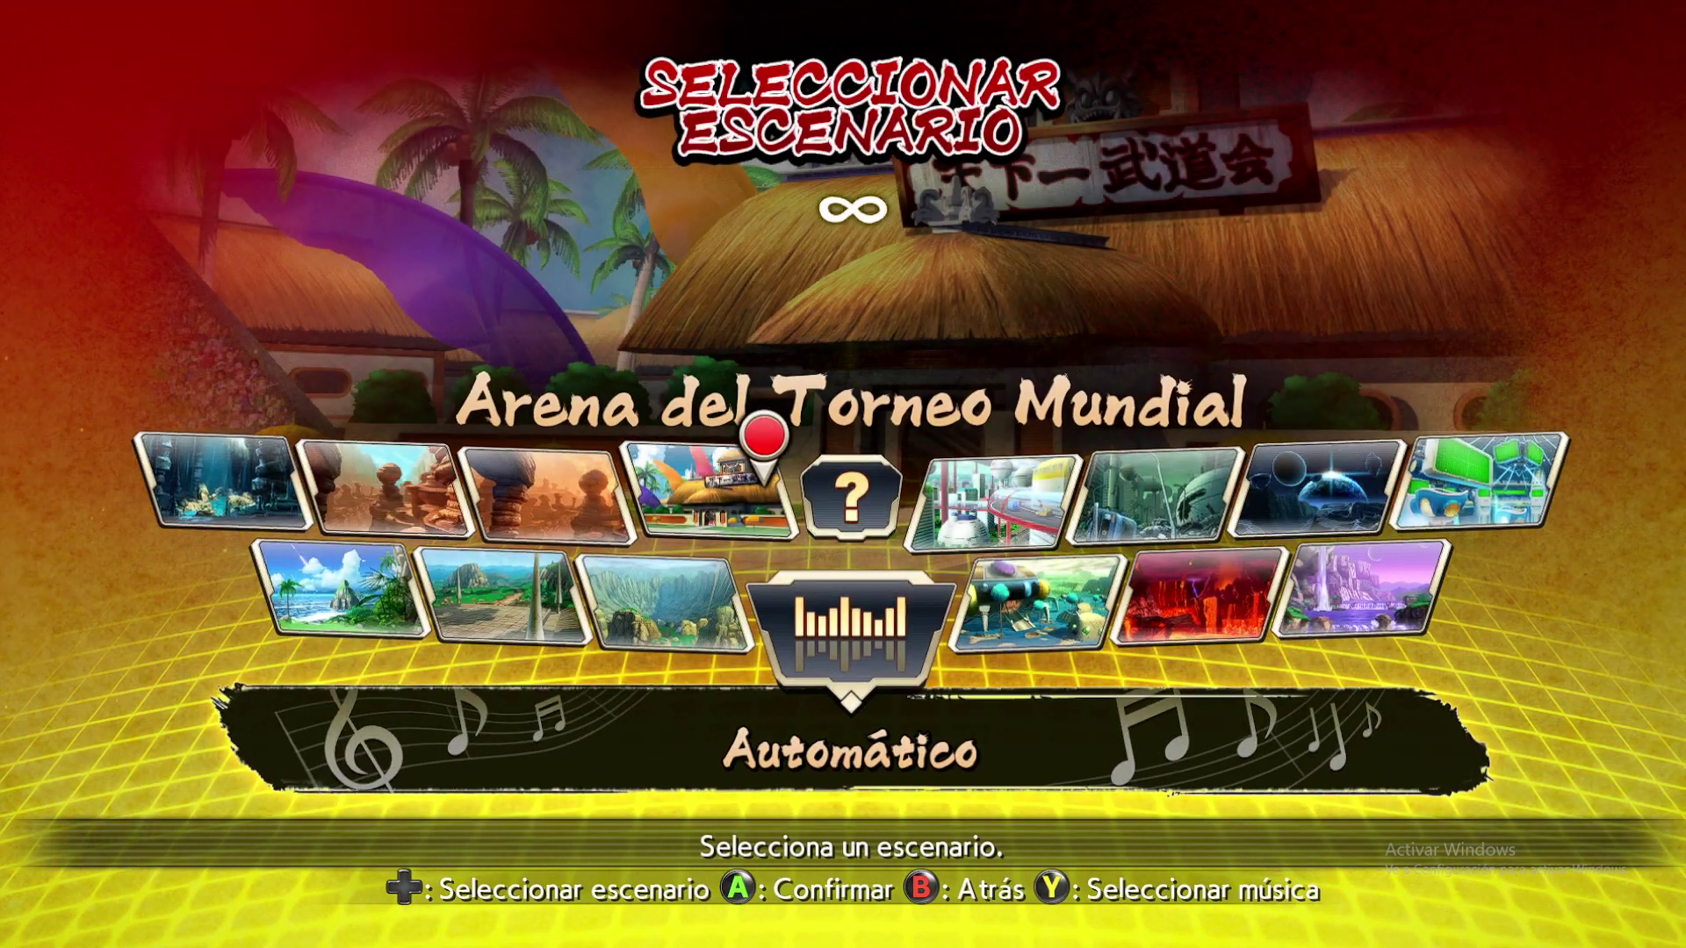
{"action": "key", "text": "Down"}
{"action": "key", "text": "Left"}
{"action": "key", "text": "Return"}
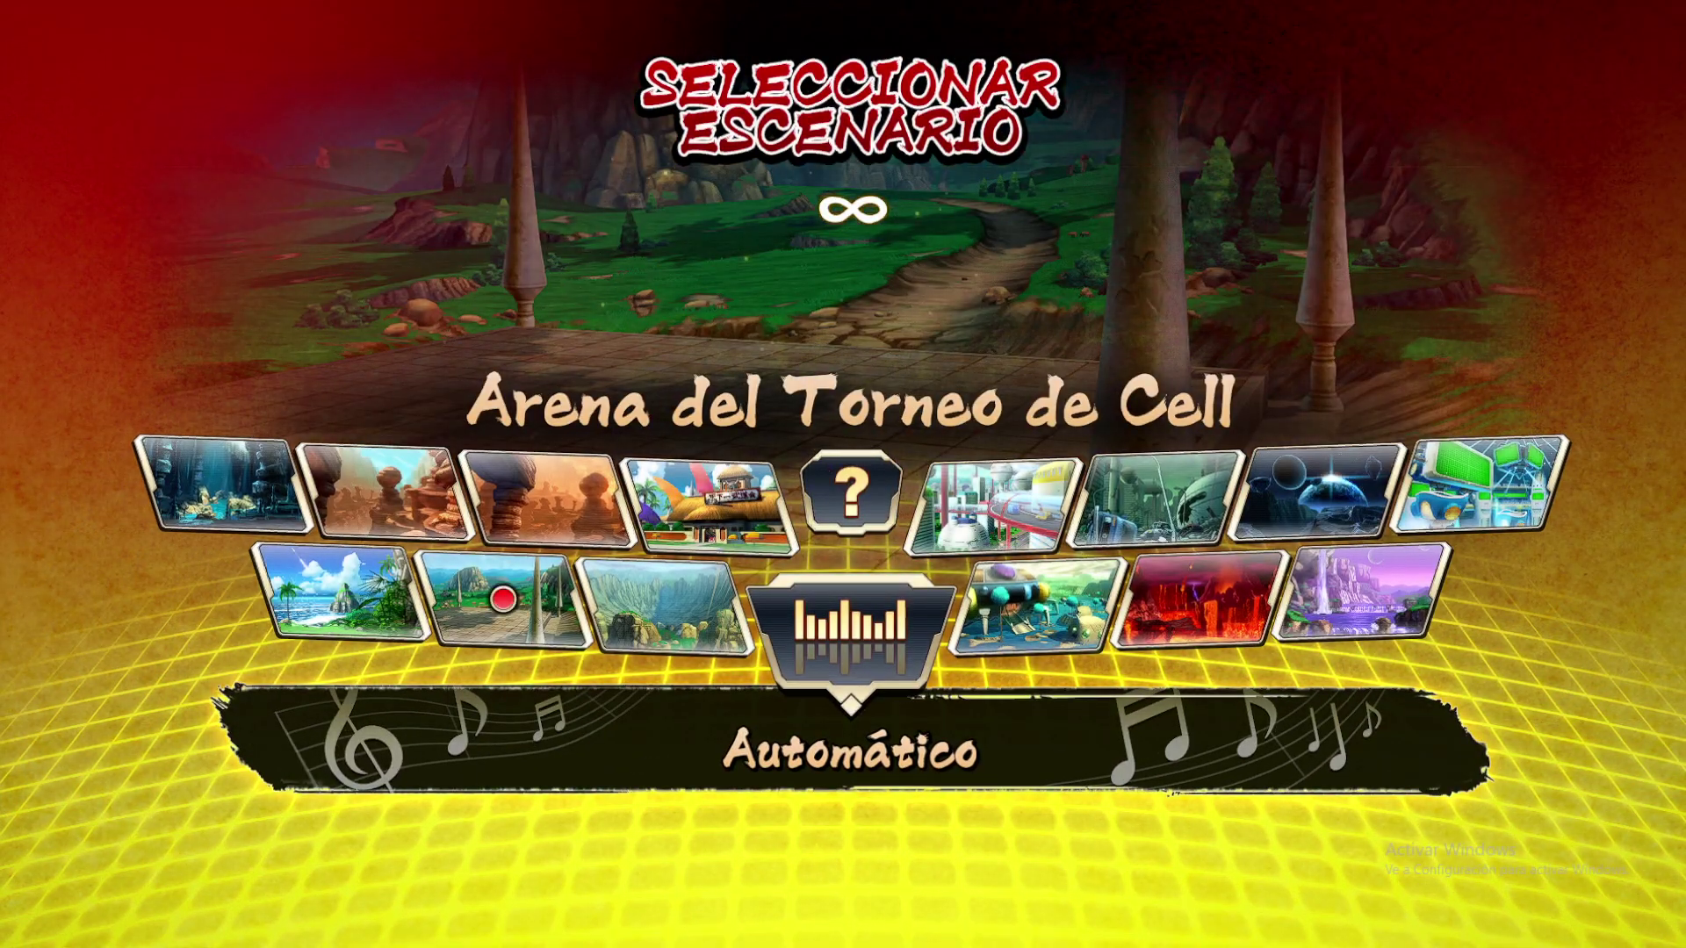
{"action": "key", "text": "Return"}
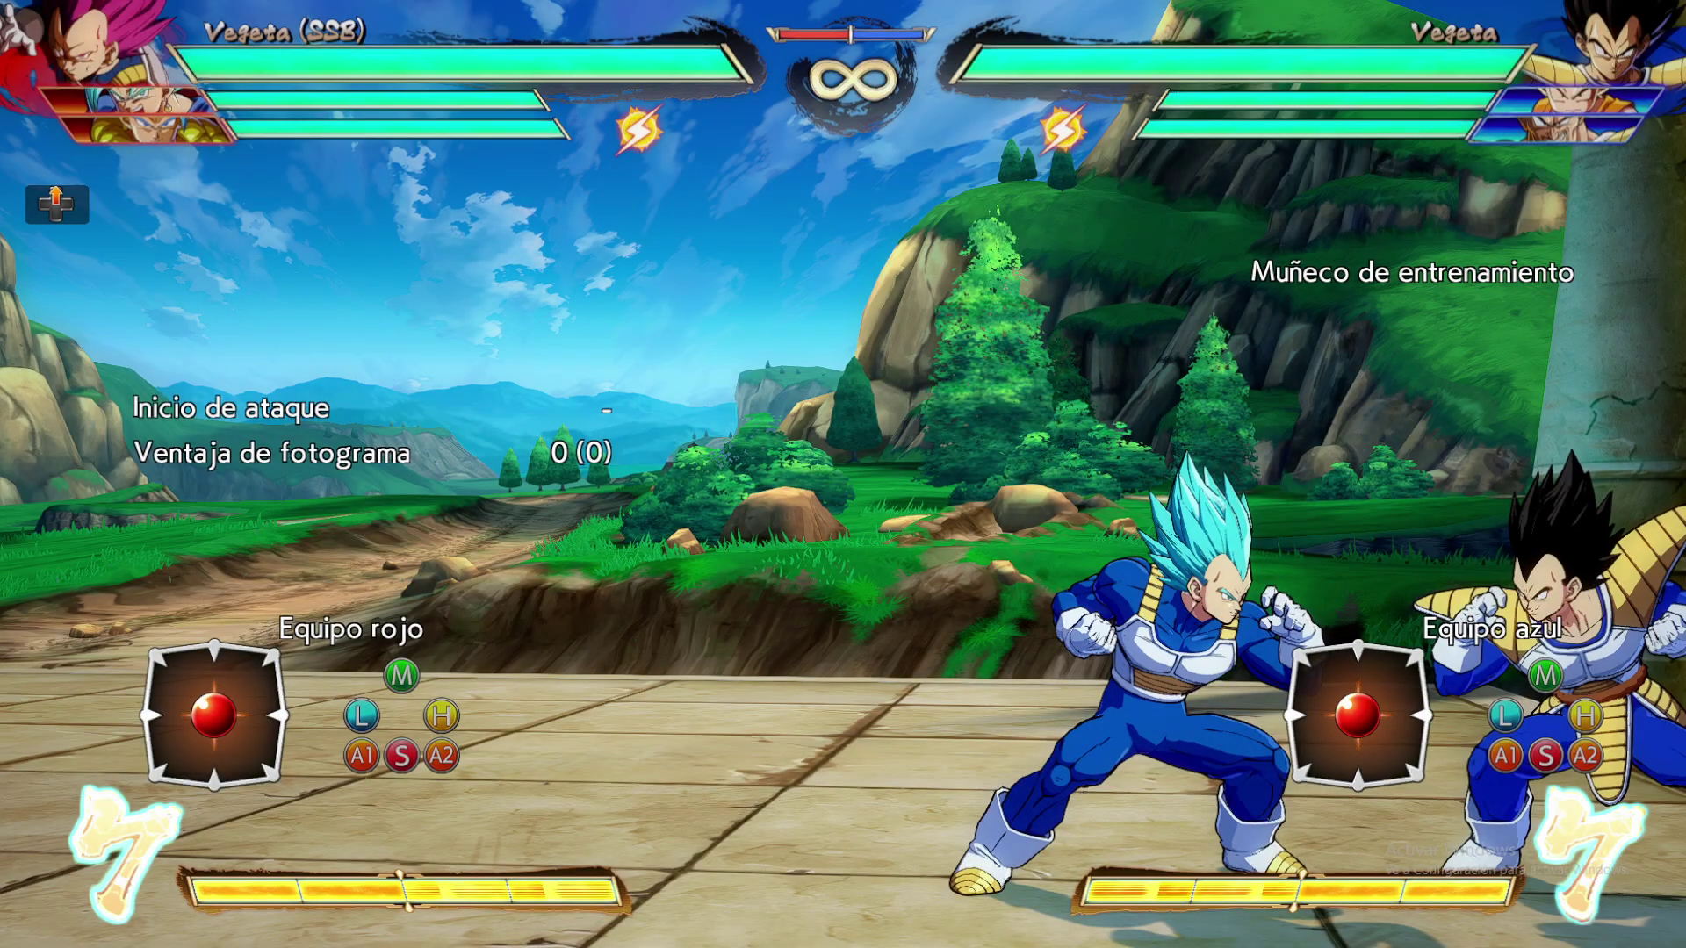
Step: Jump and attack with Vegeta (SSB), and swap in Gogeta (SSB) against the training dummy to check the HUD portraits
{"action": "key", "text": "a"}
{"action": "key", "text": "j"}
{"action": "key", "text": "w"}
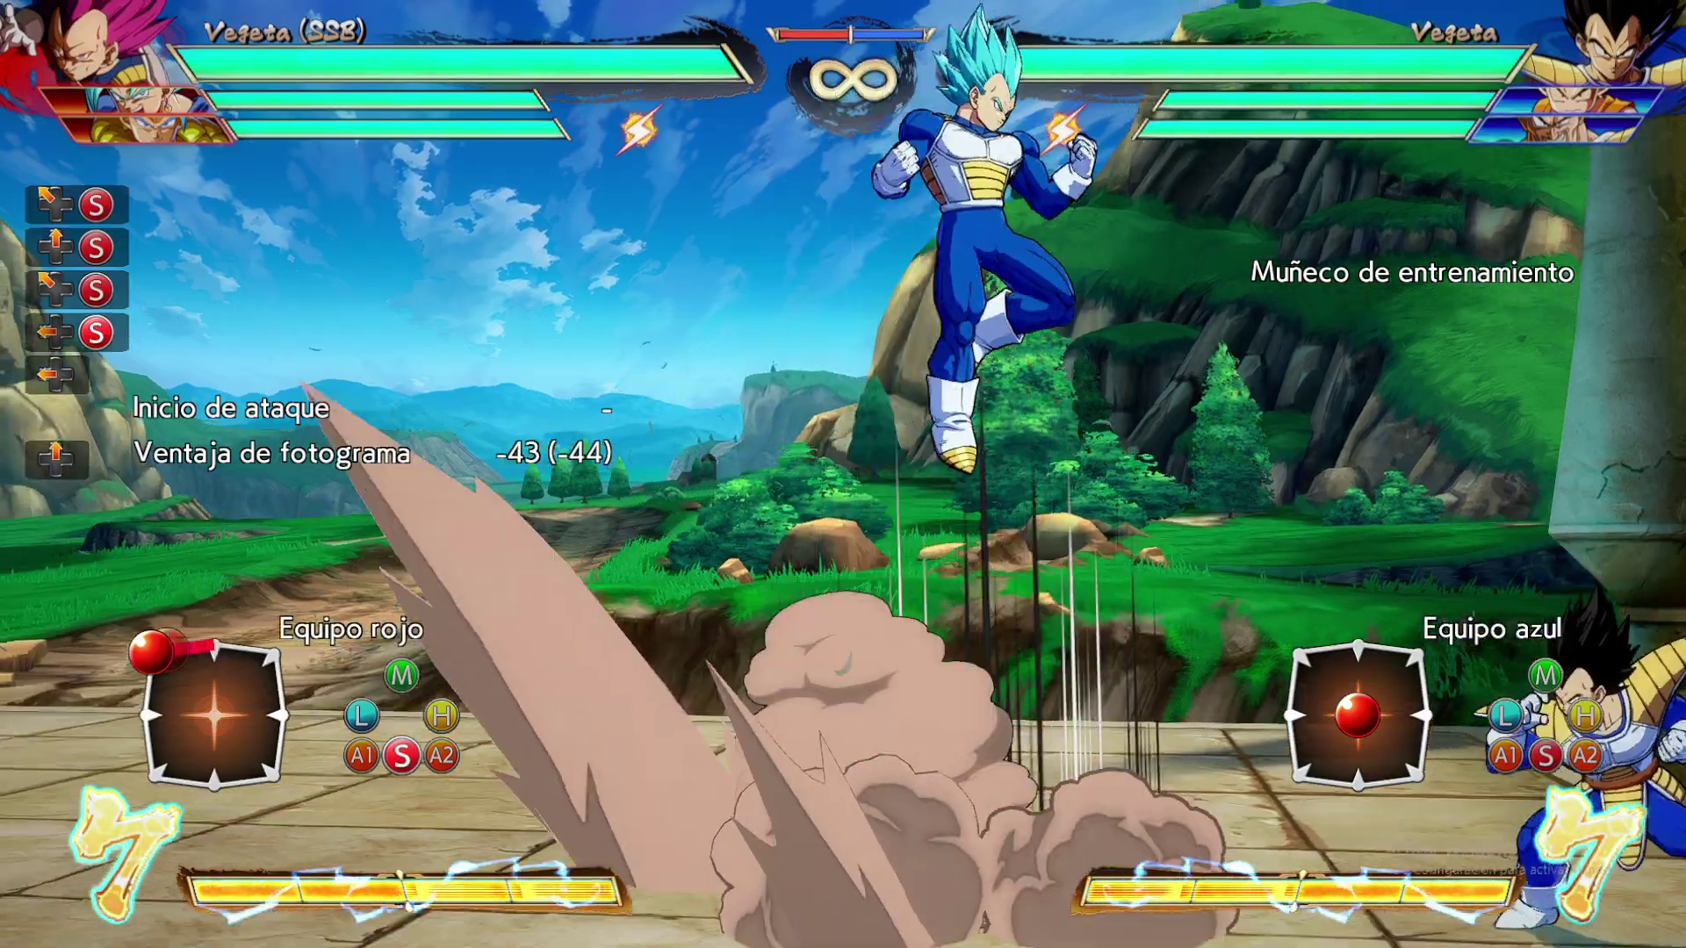
{"action": "key", "text": "j"}
{"action": "key", "text": "l"}
{"action": "key", "text": "j"}
{"action": "key", "text": "j"}
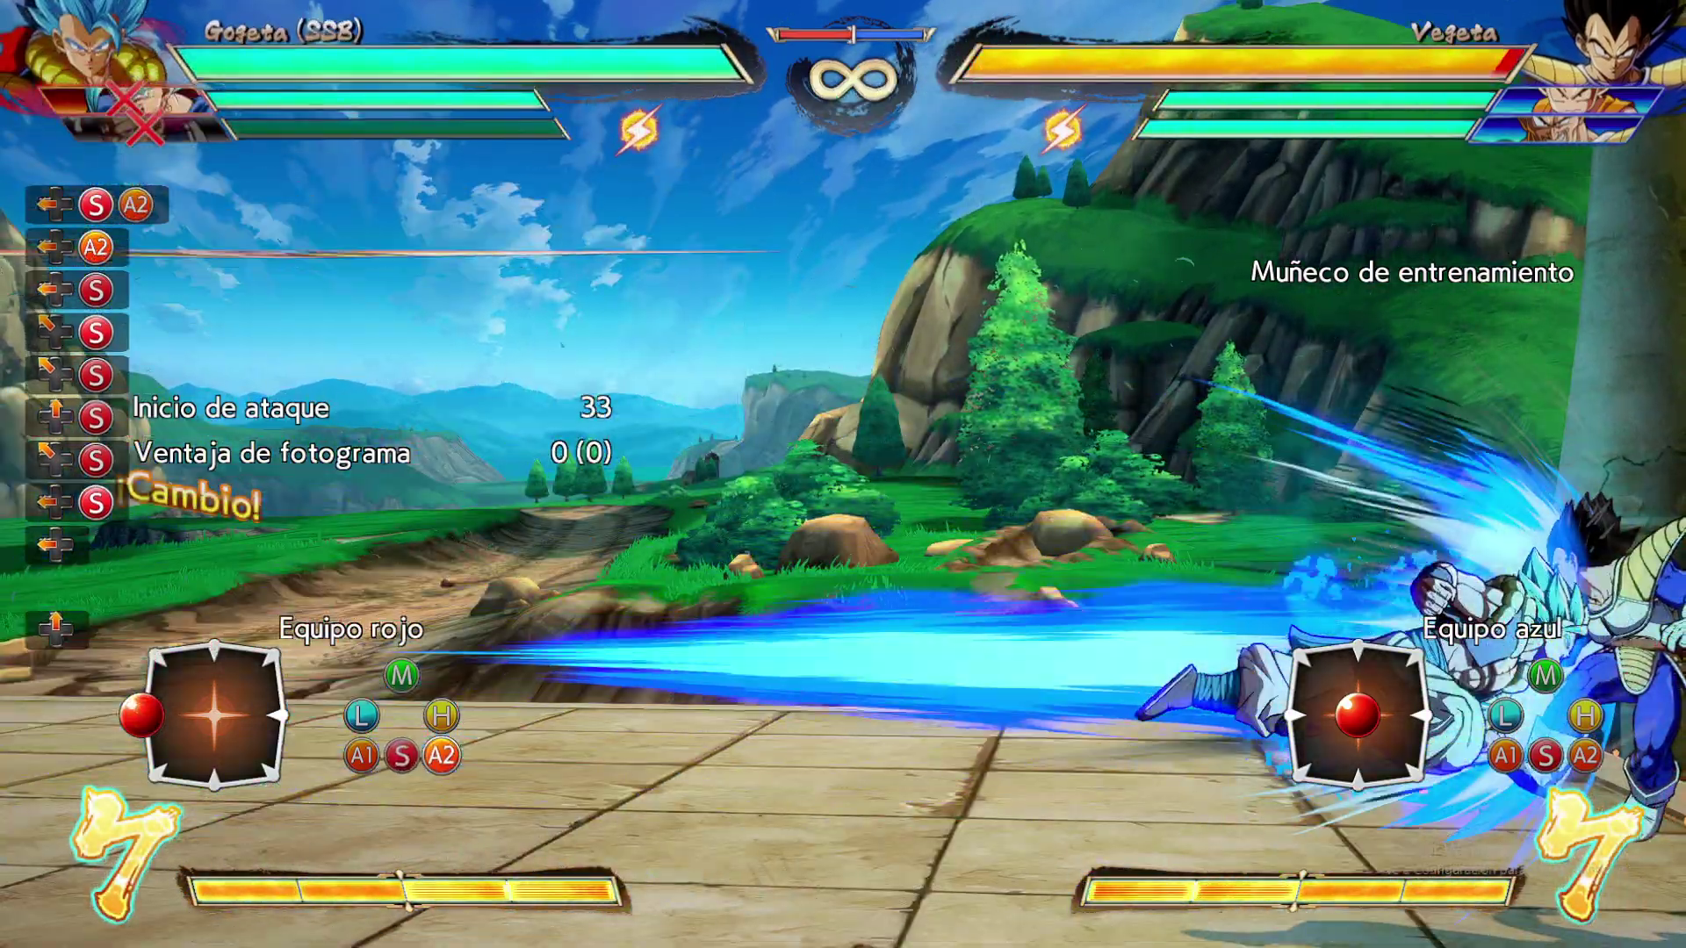